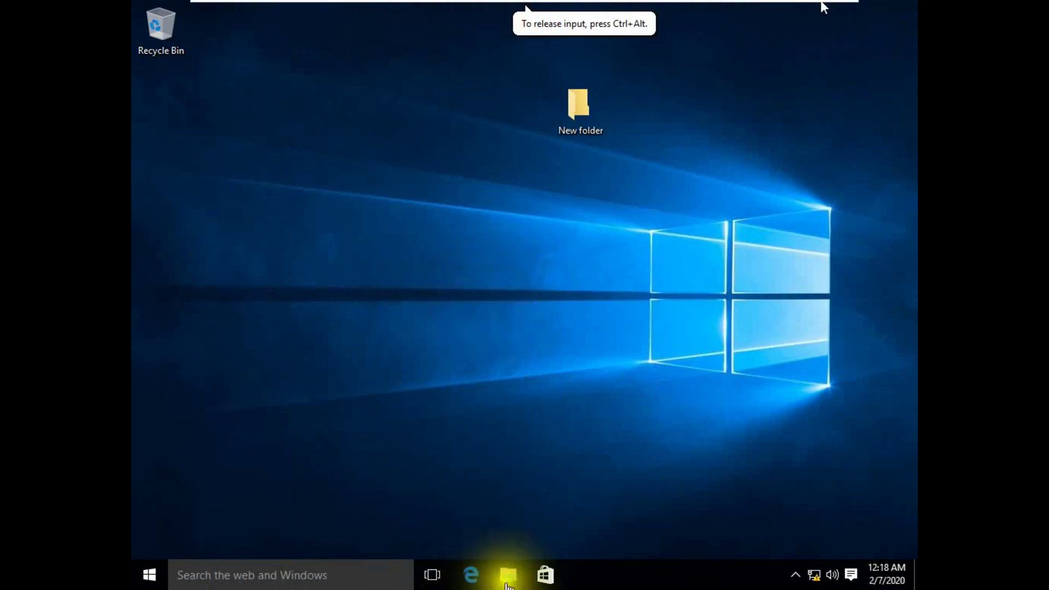
Switch VMware from the Windows 10 VM to the Windows Server VM's Server Manager dashboard.
{"action": "left_click", "coordinate": [153, 574]}
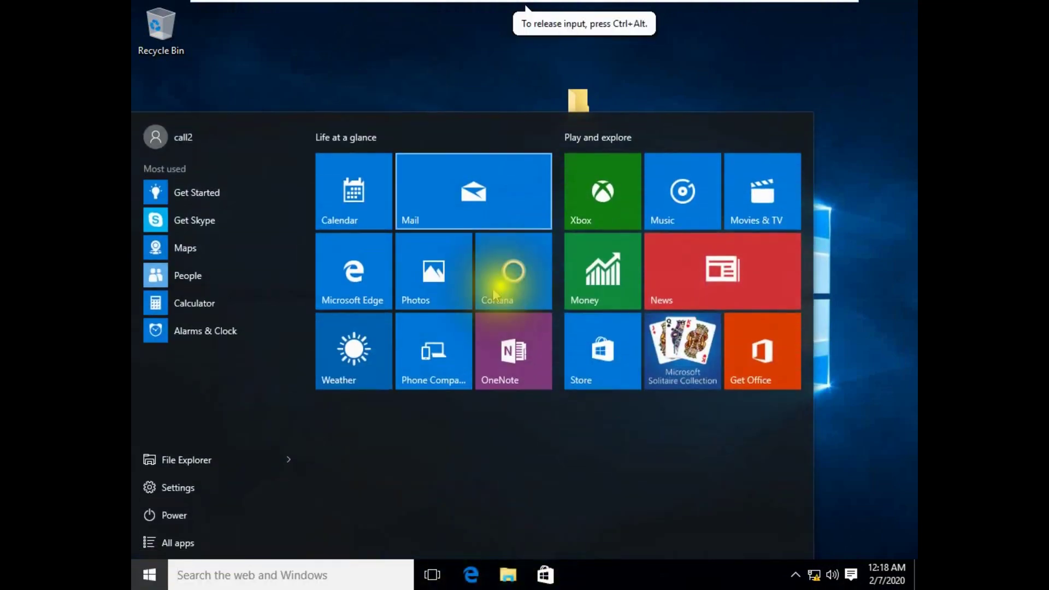
{"action": "left_click", "coordinate": [134, 577]}
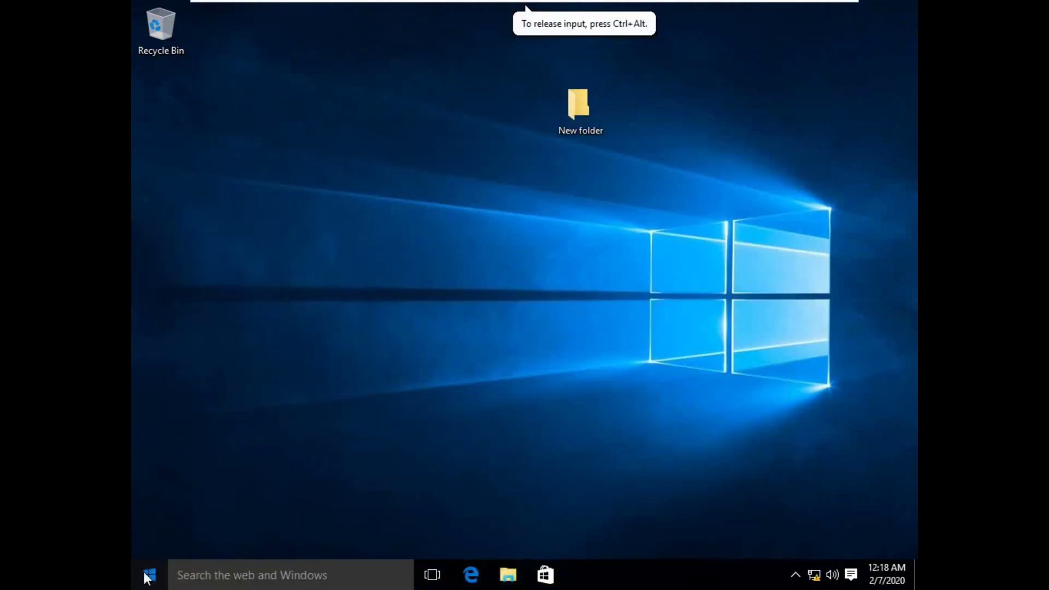
{"action": "left_click", "coordinate": [148, 576]}
{"action": "left_click", "coordinate": [490, 59]}
{"action": "mouse_move", "coordinate": [654, 26]}
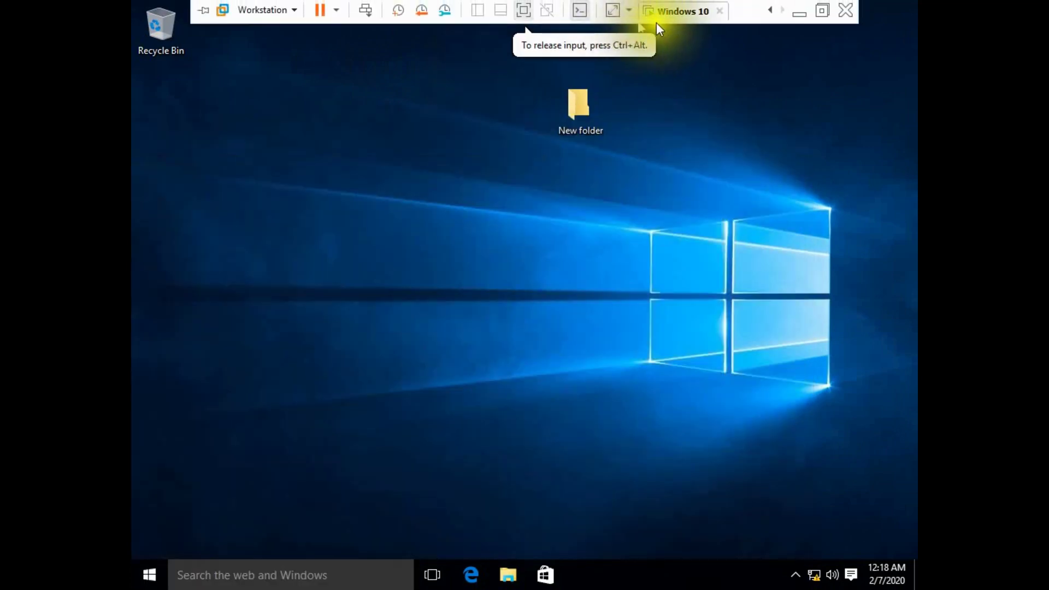
{"action": "left_click", "coordinate": [683, 13]}
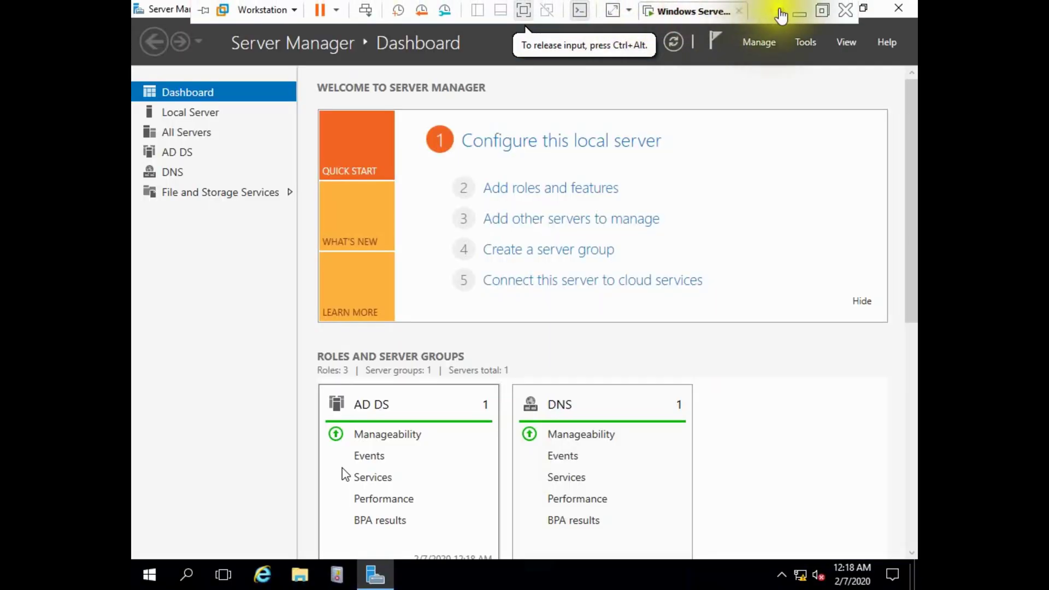
{"action": "left_click", "coordinate": [683, 11]}
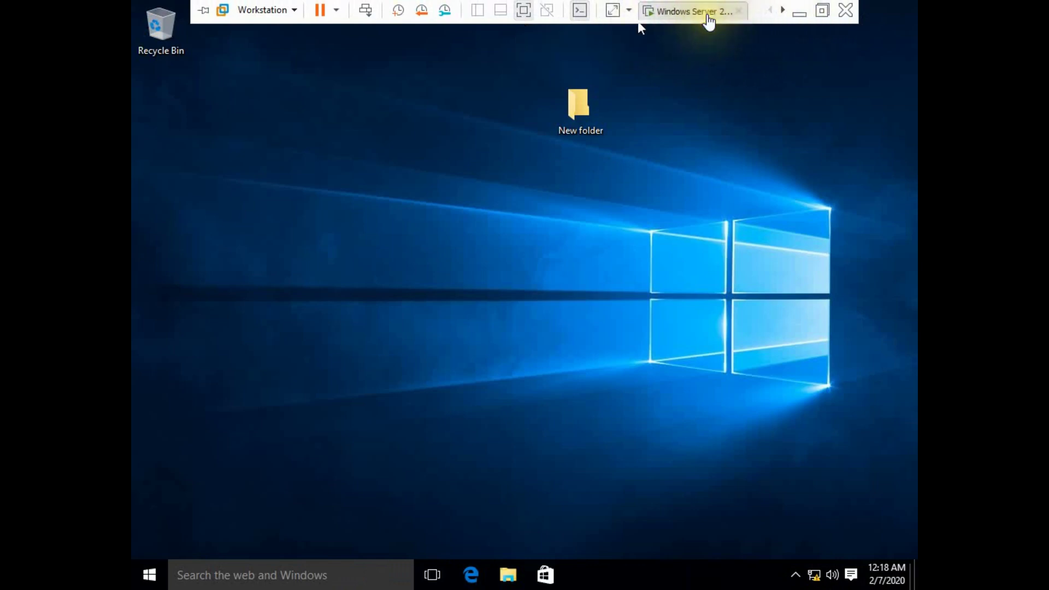
{"action": "left_click", "coordinate": [699, 13]}
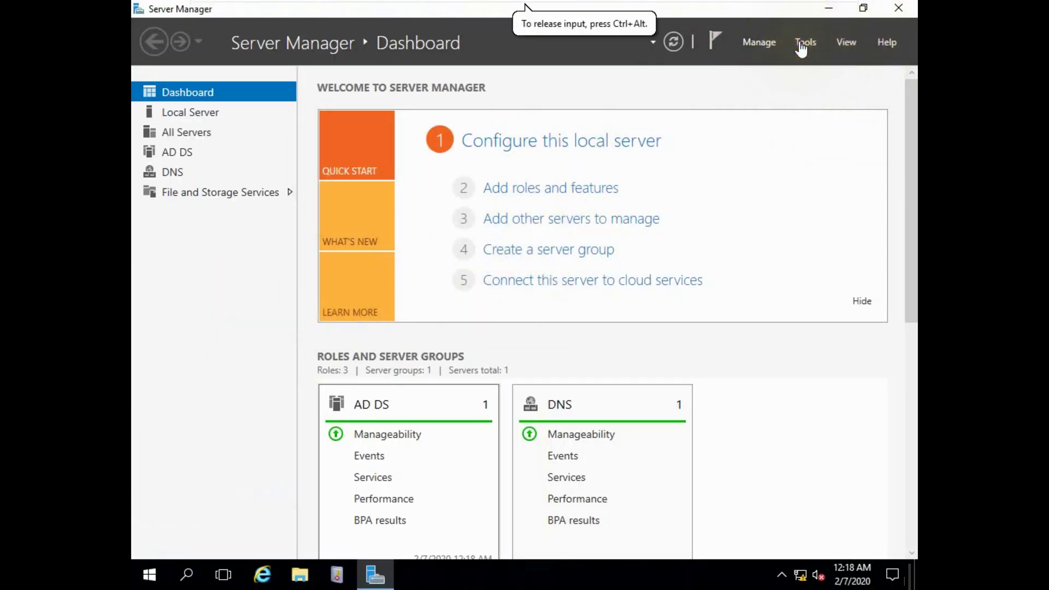
Launch Active Directory Users and Computers and widen the Name column in Accounts_Dept.
{"action": "left_click", "coordinate": [805, 42]}
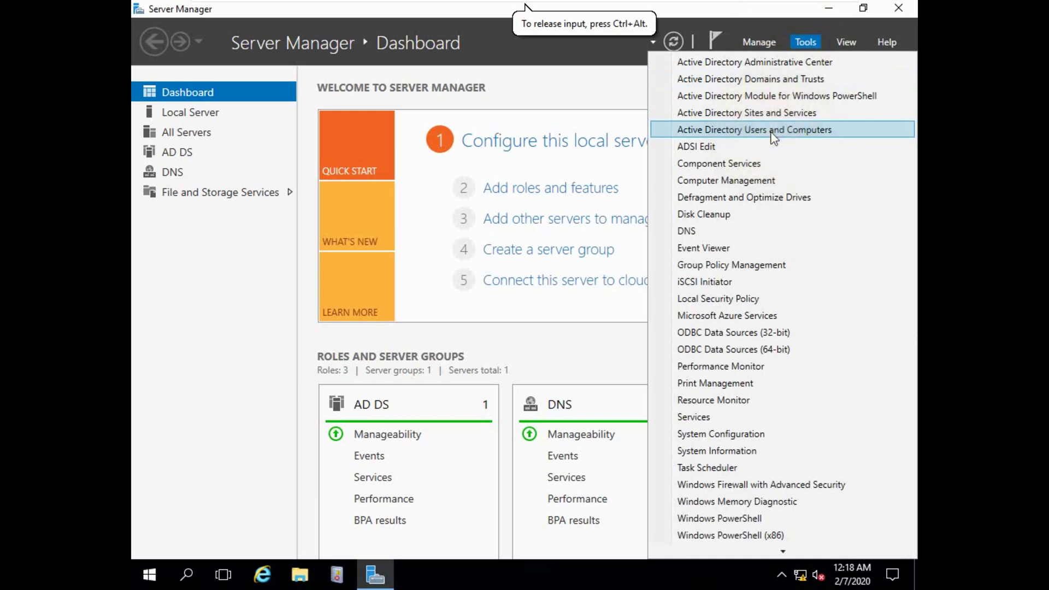
{"action": "left_click", "coordinate": [771, 132]}
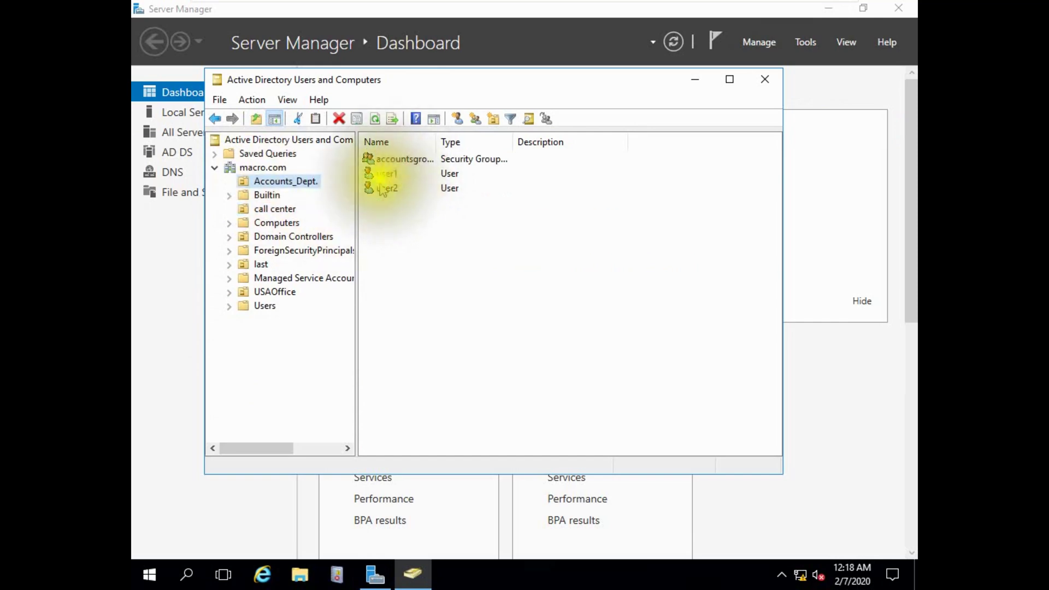
{"action": "left_click", "coordinate": [386, 191]}
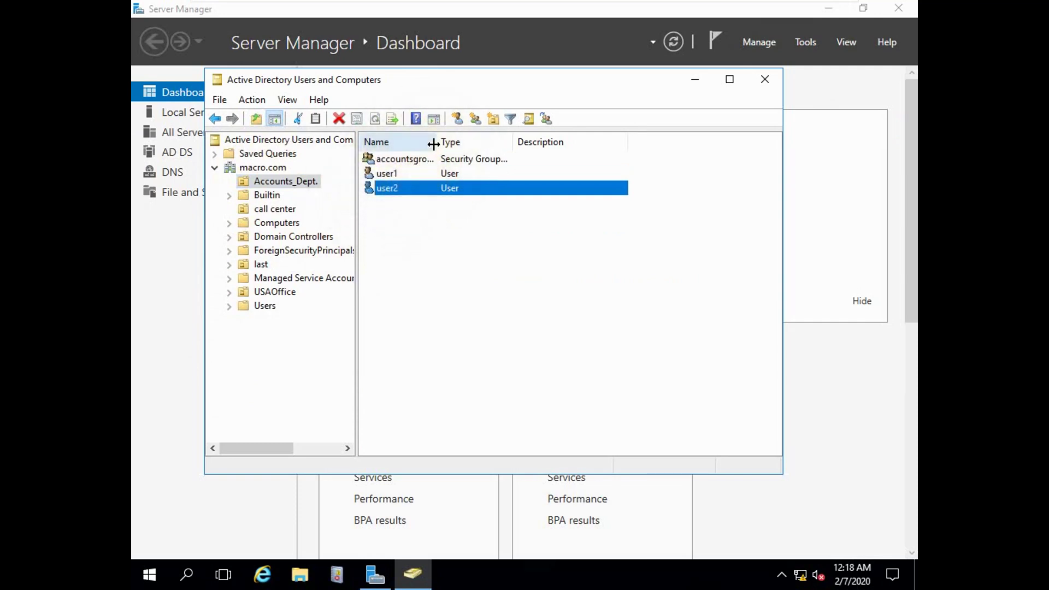
{"action": "left_click_drag", "start_coordinate": [436, 142], "coordinate": [474, 141]}
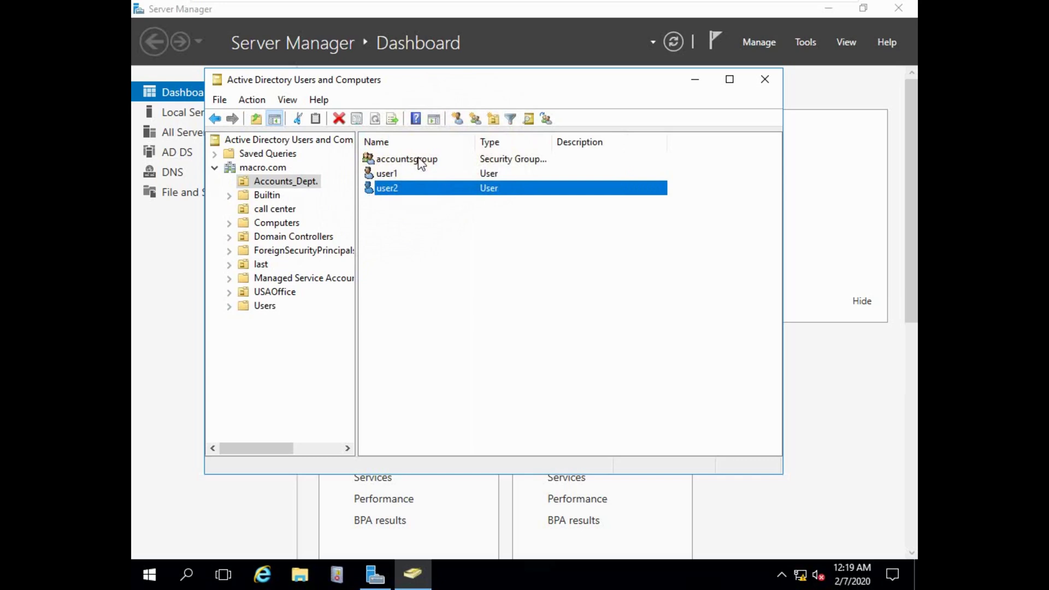
{"action": "left_click", "coordinate": [289, 570]}
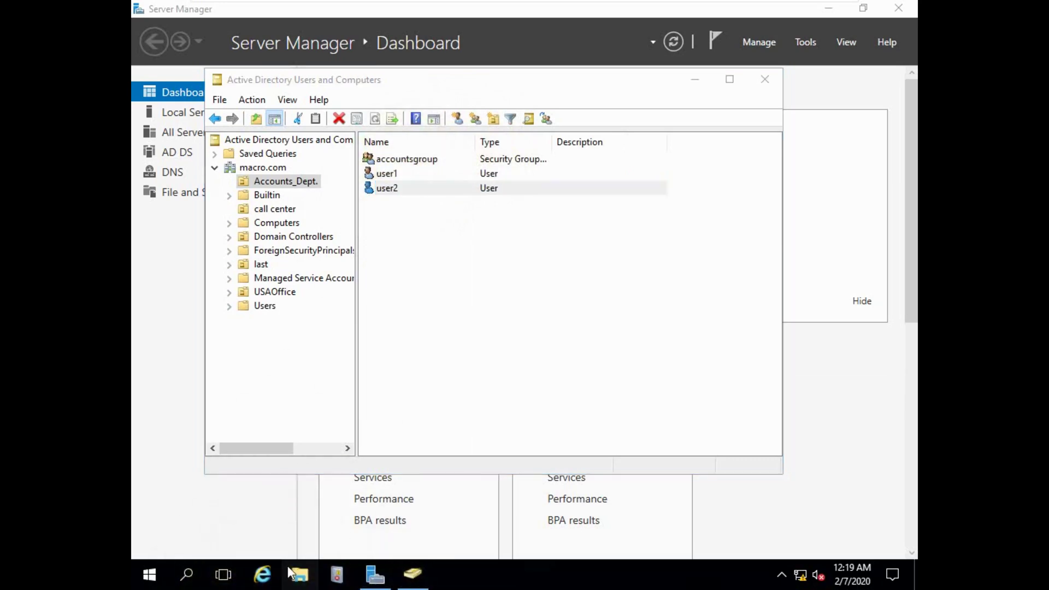
Create a new folder named AuditFolder on Local Disk (C:).
{"action": "left_click", "coordinate": [282, 301]}
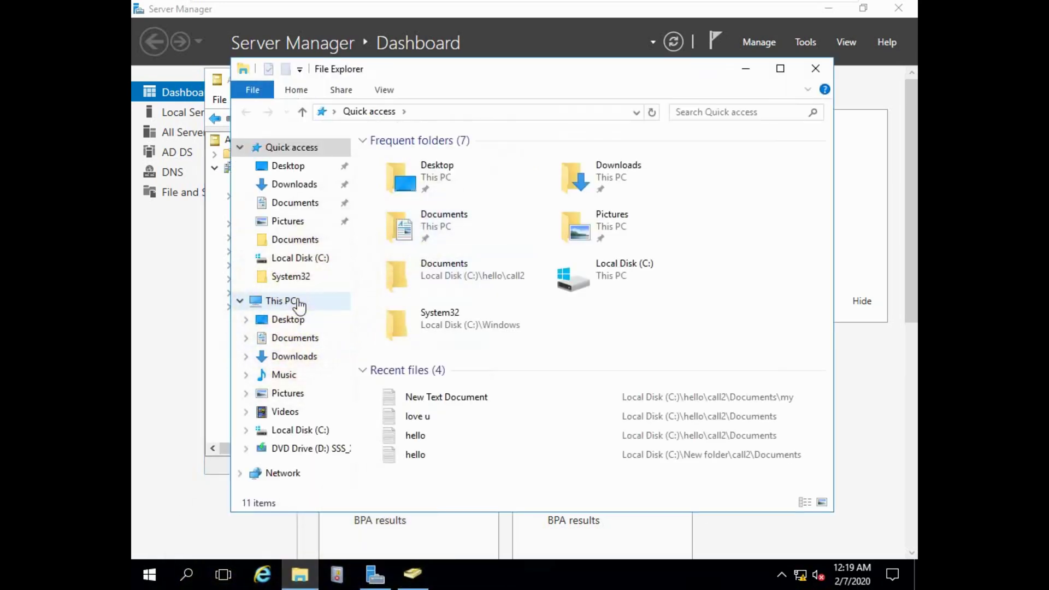
{"action": "double_click", "coordinate": [383, 323]}
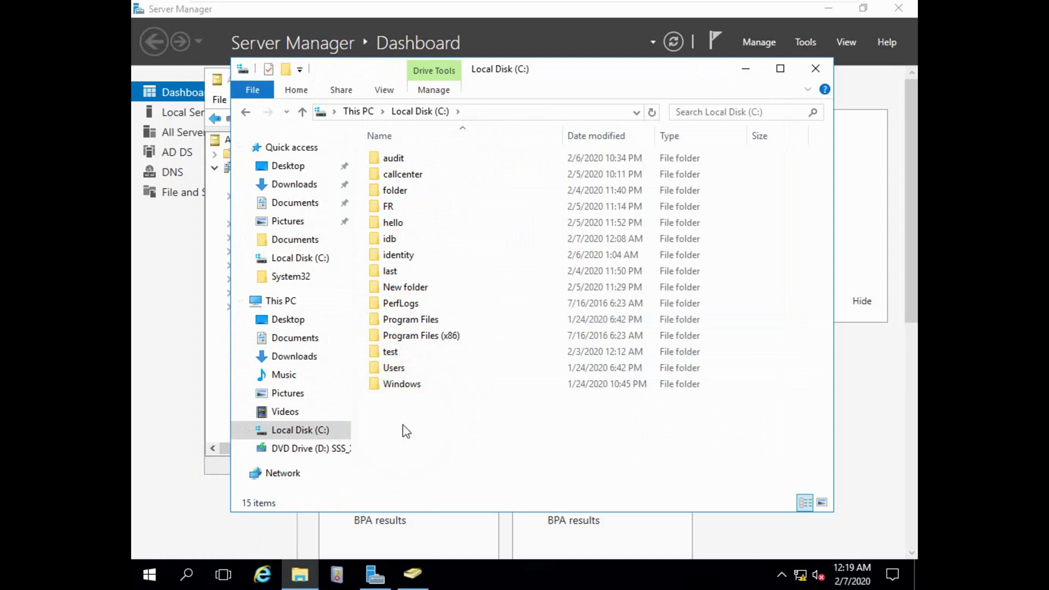
{"action": "key", "text": "ctrl+shift+n"}
{"action": "type", "text": "Aud"}
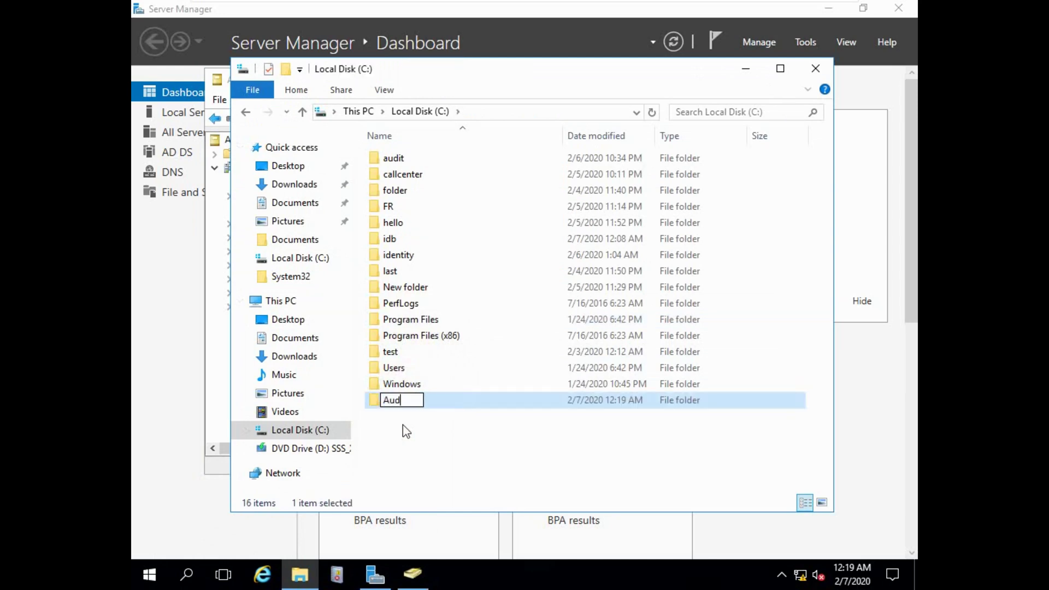
{"action": "type", "text": "itFolder"}
{"action": "key", "text": "Return"}
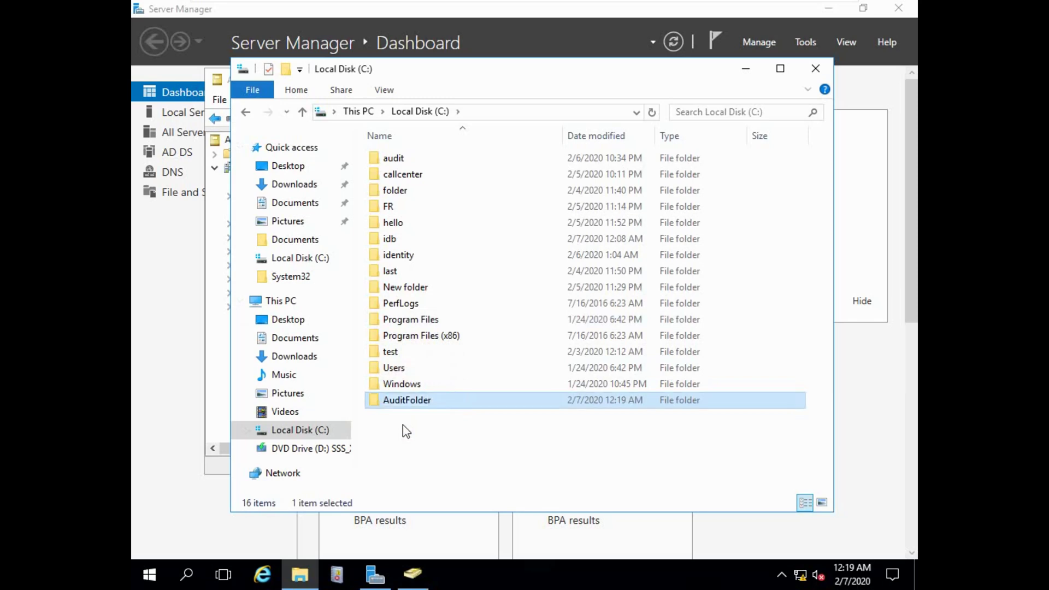
Open AuditFolder's Properties dialog and move it up and left.
{"action": "right_click", "coordinate": [421, 401]}
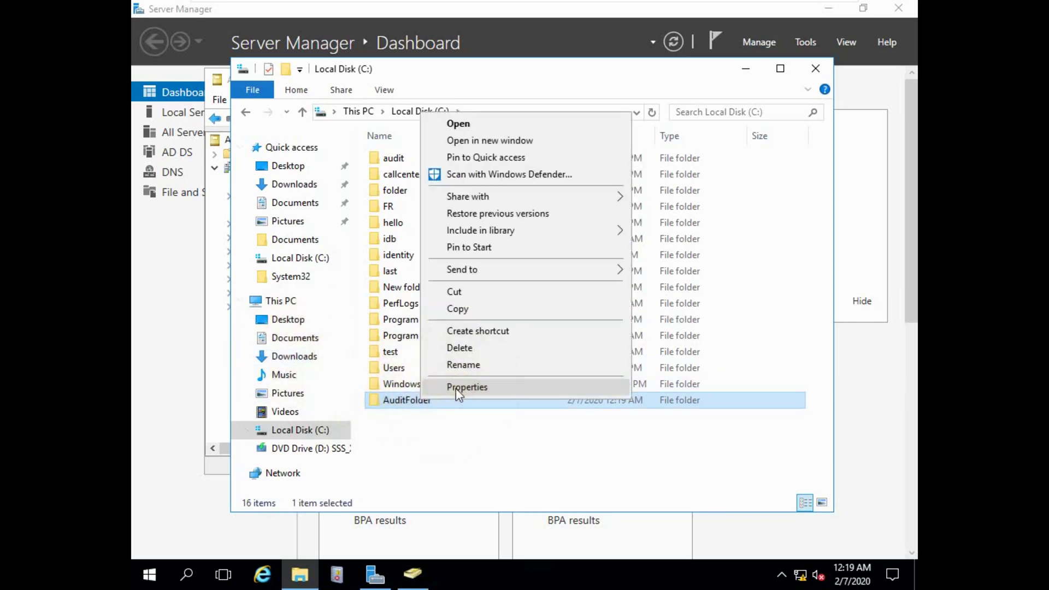
{"action": "left_click", "coordinate": [456, 387]}
{"action": "left_click_drag", "start_coordinate": [515, 192], "coordinate": [500, 93]}
Turn on Advanced Sharing for AuditFolder under the hidden share name AuditFolder$.
{"action": "left_click", "coordinate": [479, 122]}
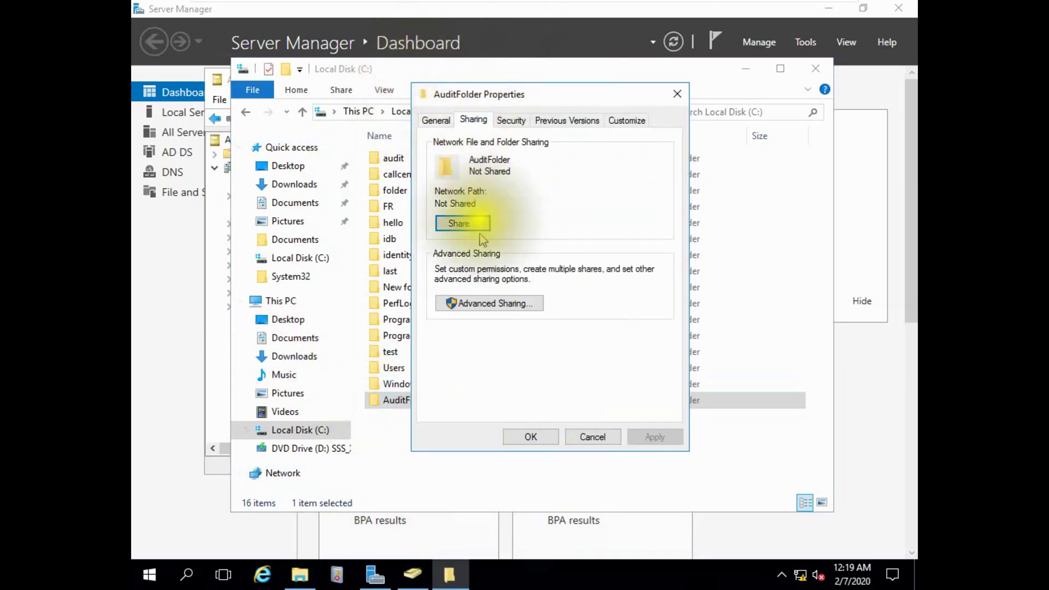
{"action": "left_click", "coordinate": [492, 304]}
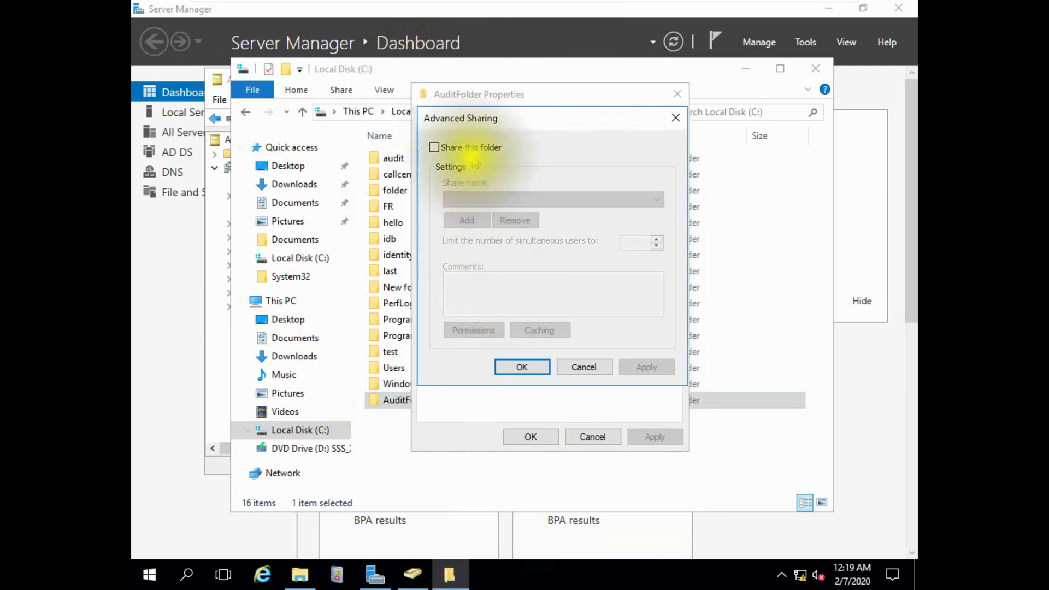
{"action": "left_click", "coordinate": [437, 147]}
{"action": "left_click", "coordinate": [494, 199]}
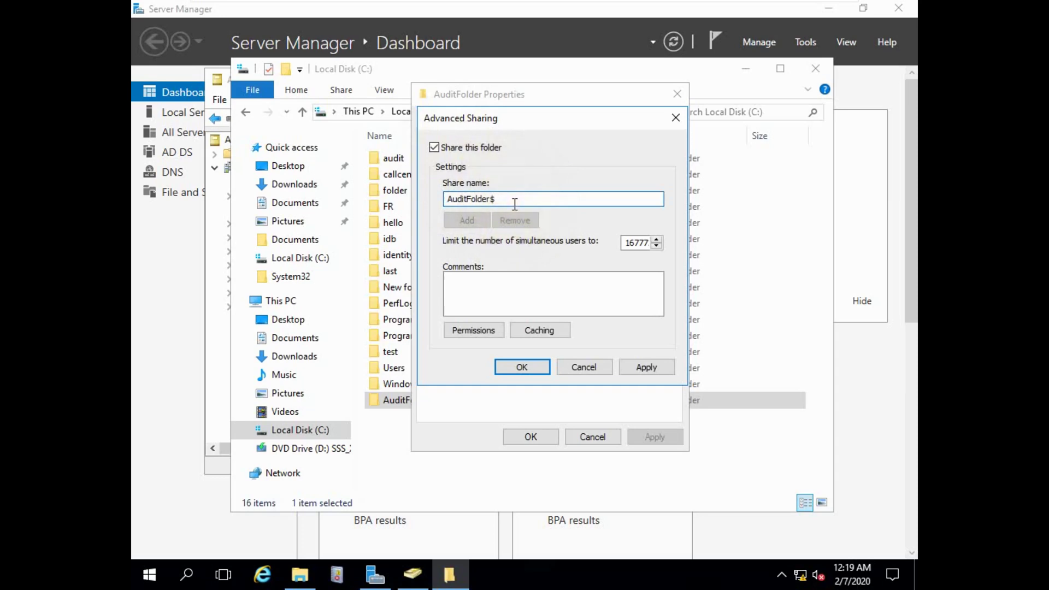
Grant Everyone Full Control on the share and select the \\LAB\AuditFolder$ network path.
{"action": "left_click", "coordinate": [473, 330]}
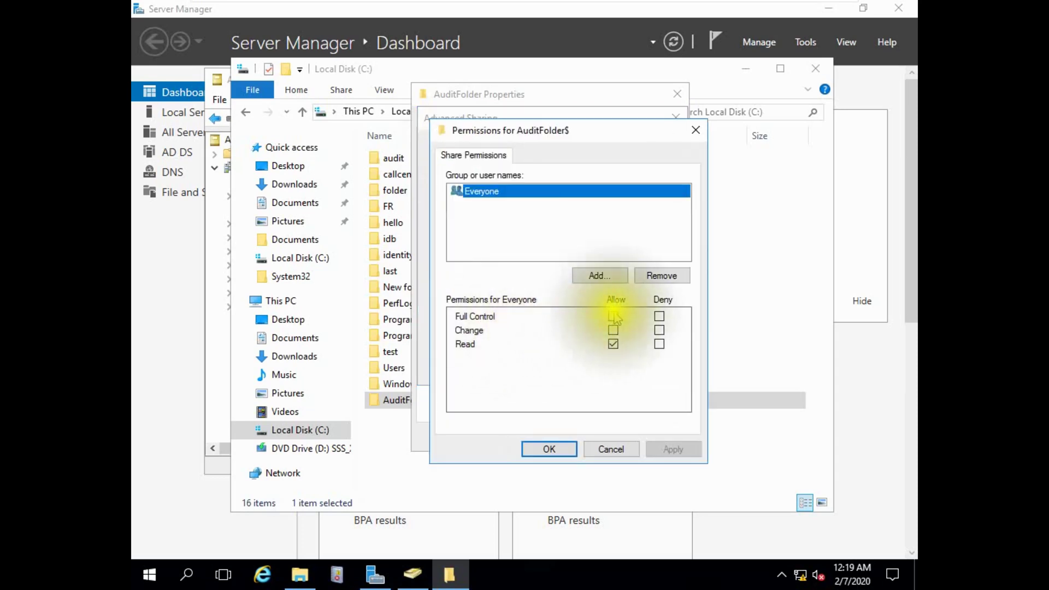
{"action": "left_click", "coordinate": [613, 315]}
{"action": "left_click", "coordinate": [668, 451]}
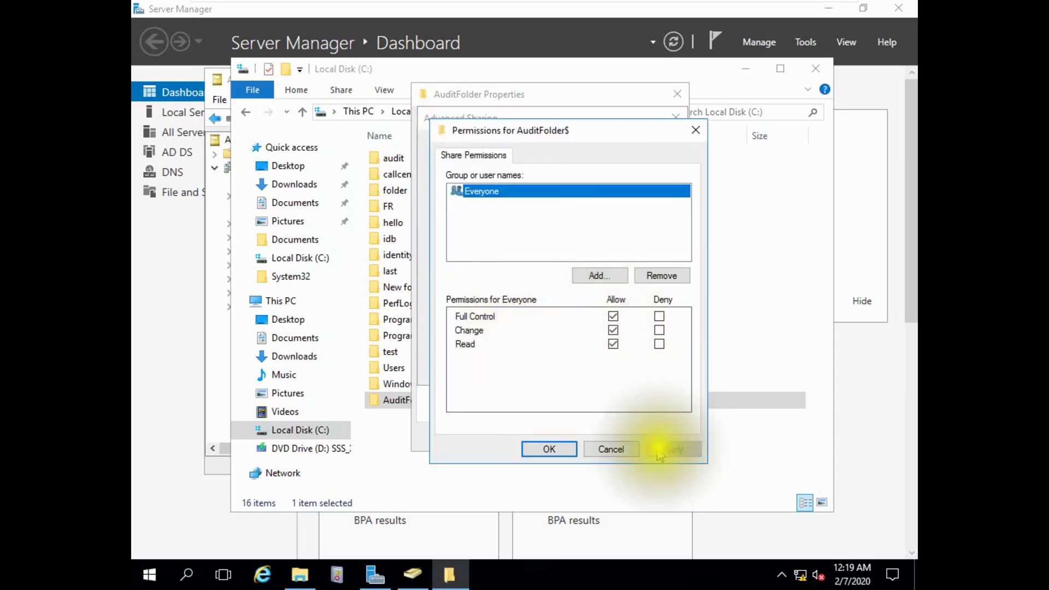
{"action": "left_click", "coordinate": [549, 449]}
{"action": "left_click", "coordinate": [647, 367]}
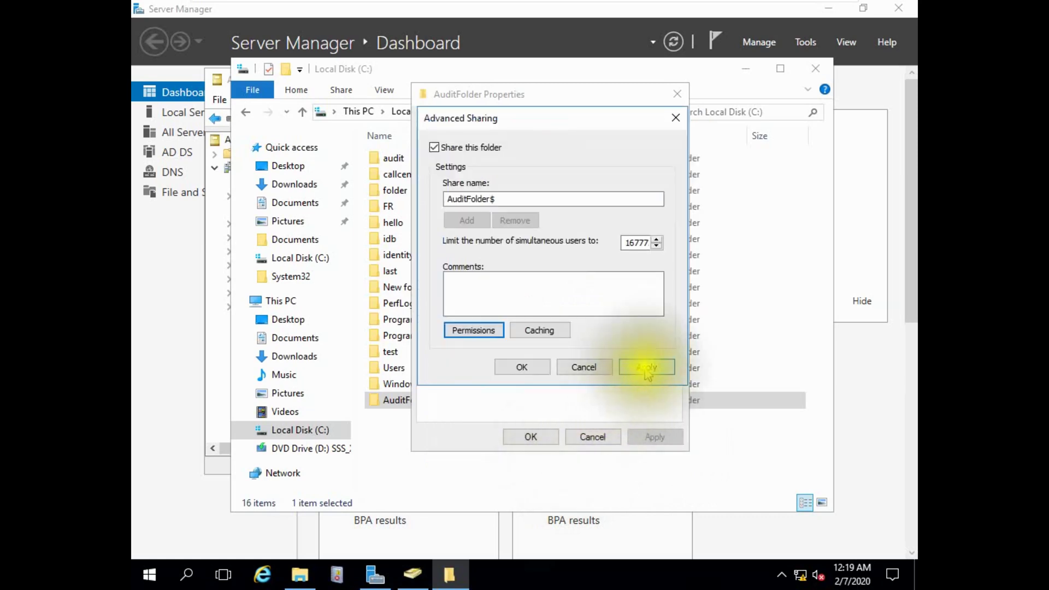
{"action": "left_click", "coordinate": [522, 367]}
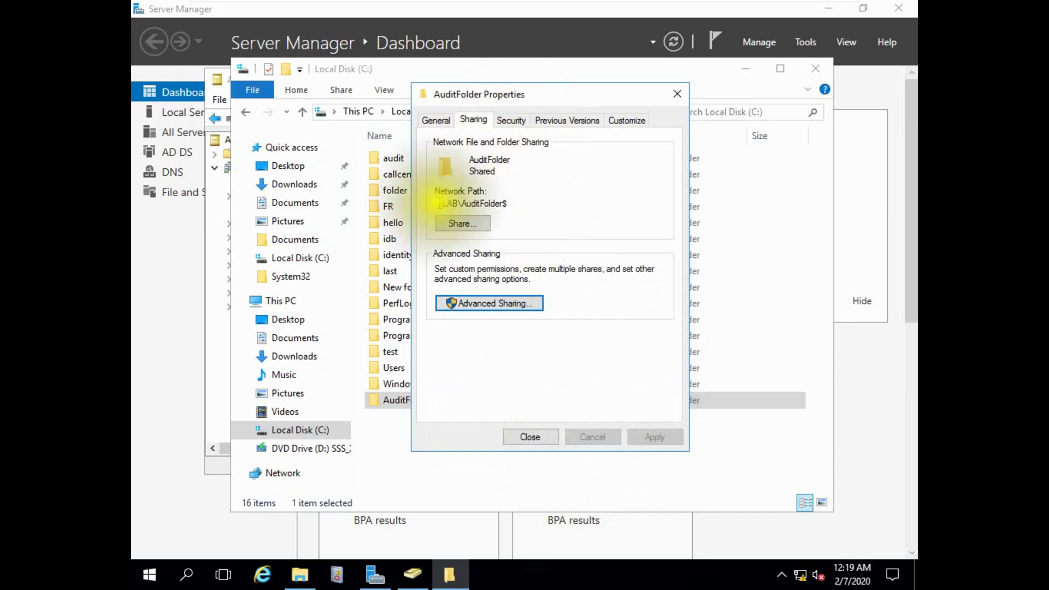
{"action": "left_click_drag", "start_coordinate": [440, 203], "coordinate": [511, 199]}
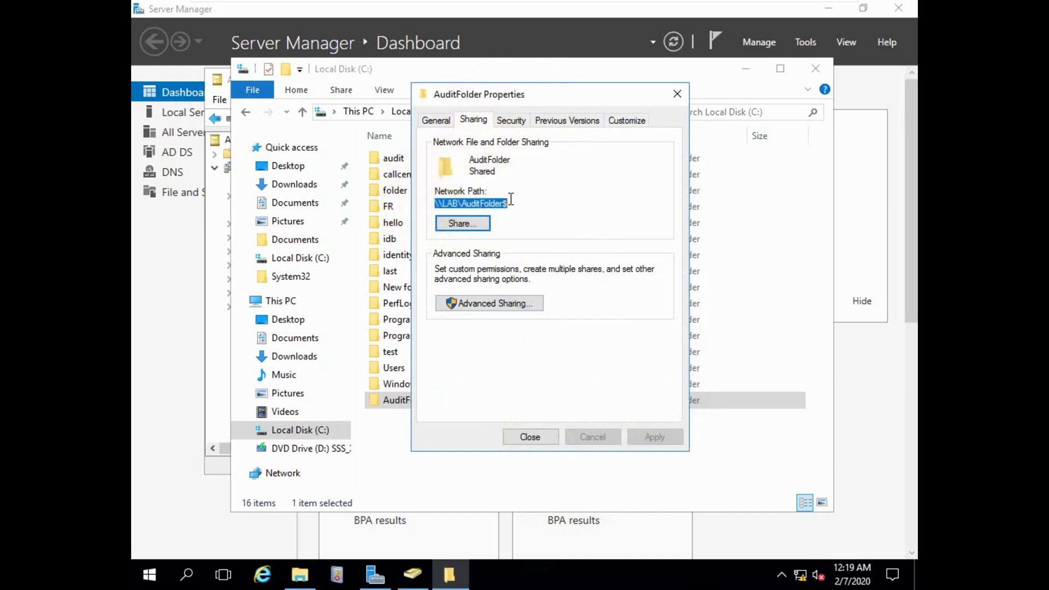
Disable inheritance on AuditFolder, converting inherited permissions into explicit entries.
{"action": "left_click", "coordinate": [512, 121]}
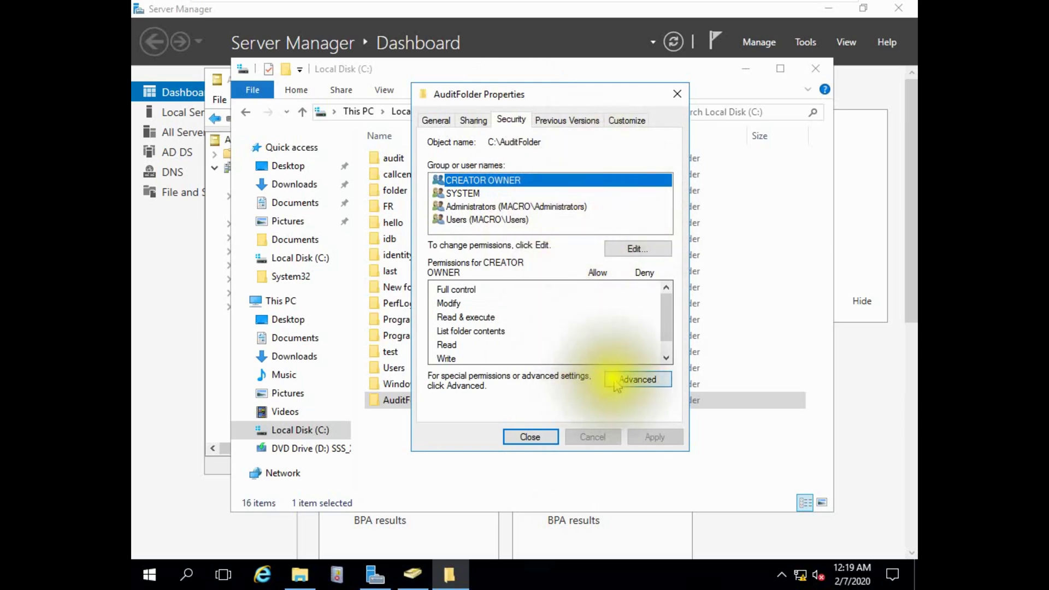
{"action": "left_click", "coordinate": [618, 381]}
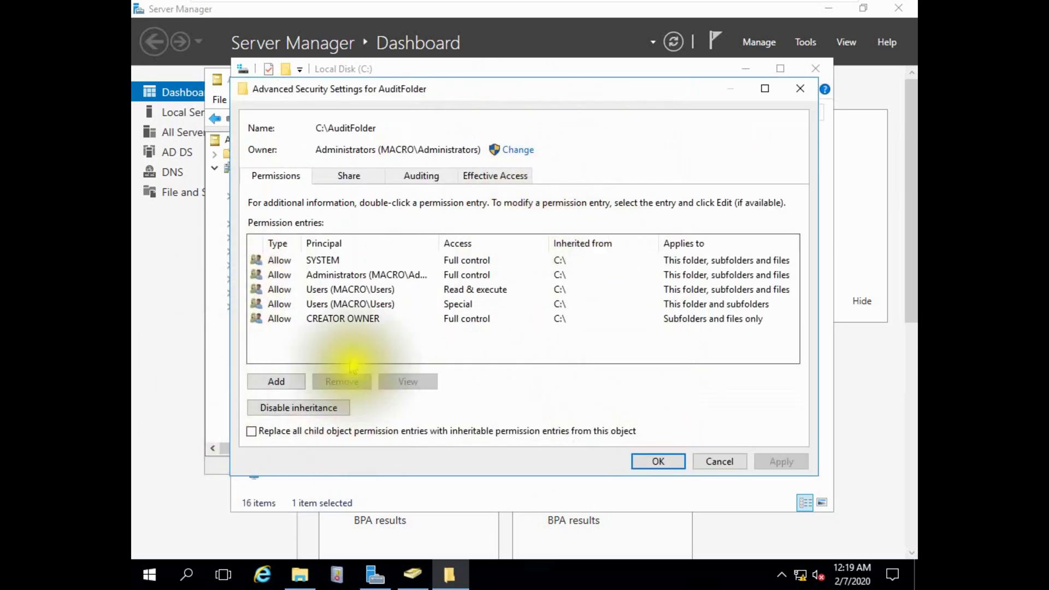
{"action": "left_click", "coordinate": [300, 407]}
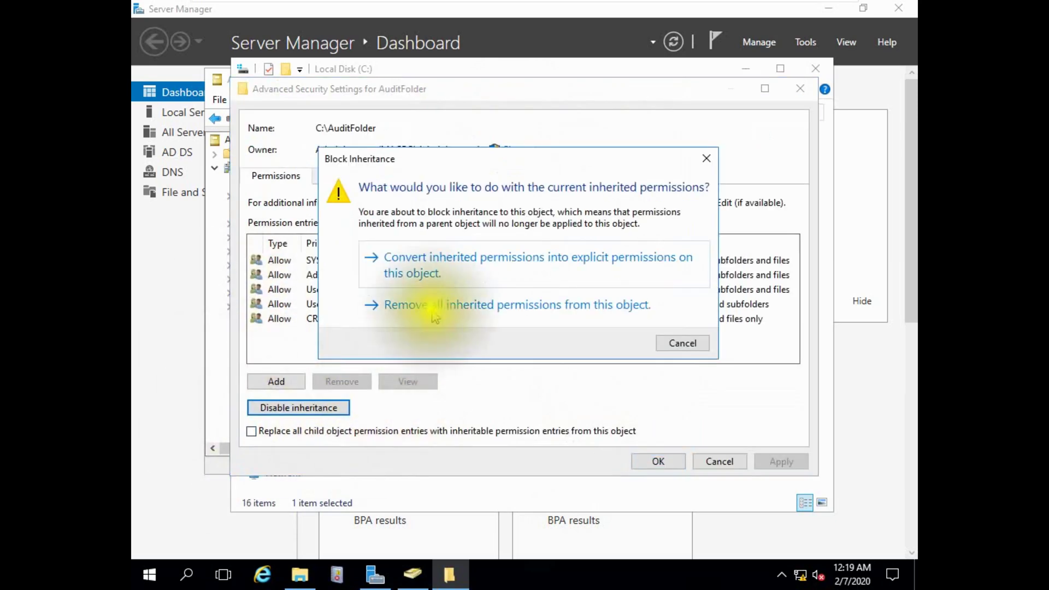
{"action": "left_click", "coordinate": [443, 274]}
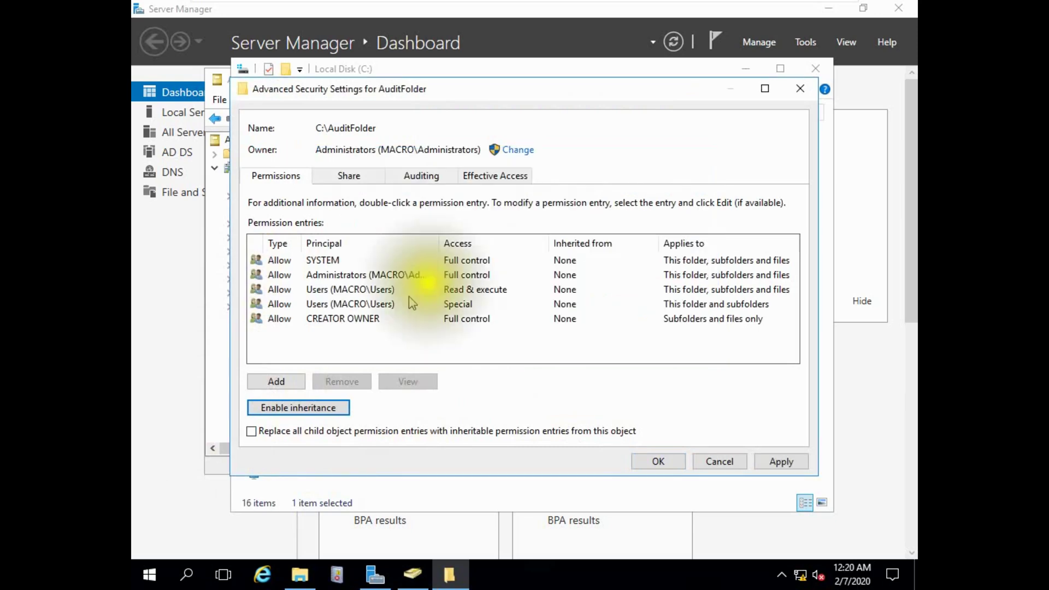
Remove both Users permission entries, the Read & execute one and the Special one.
{"action": "left_click", "coordinate": [350, 294]}
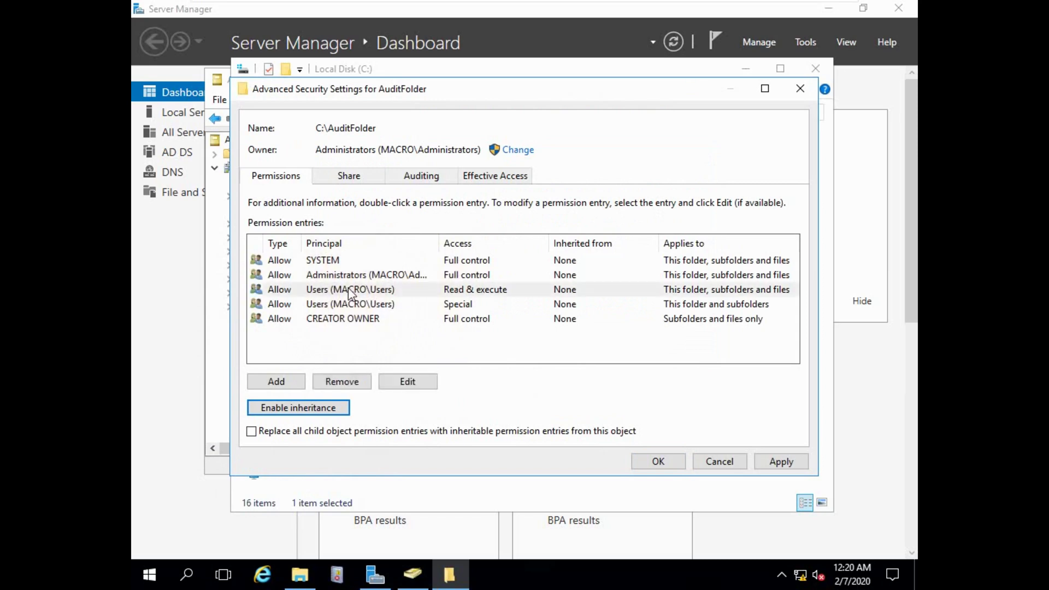
{"action": "left_click", "coordinate": [356, 383]}
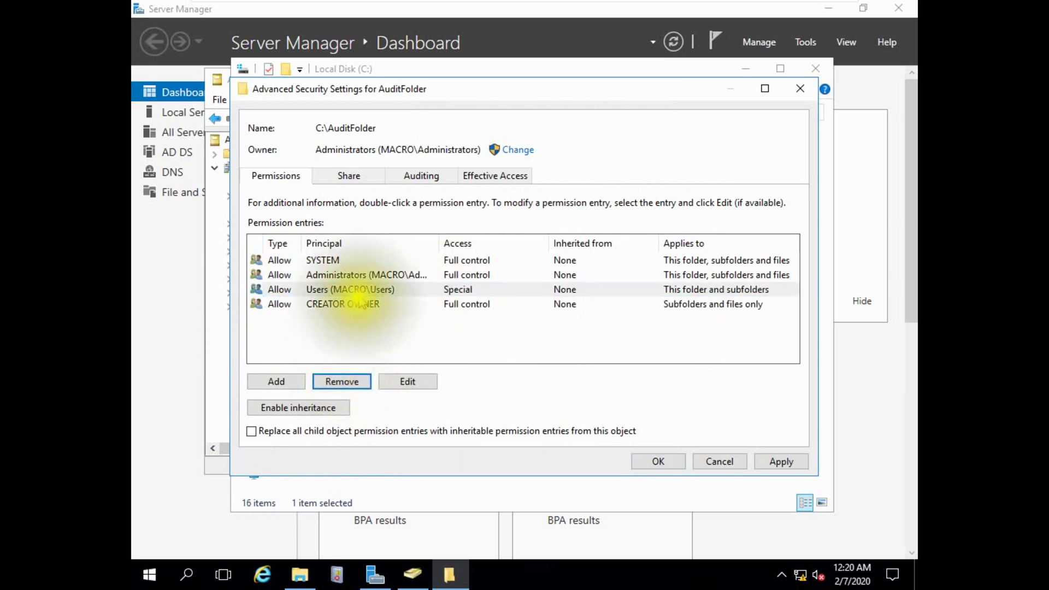
{"action": "left_click", "coordinate": [357, 379]}
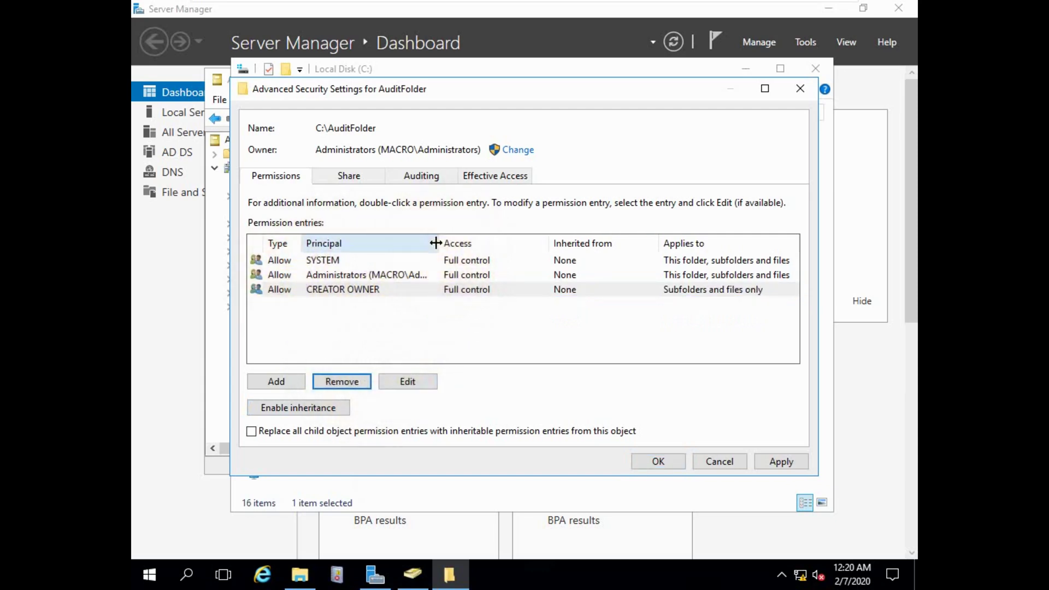
{"action": "left_click_drag", "start_coordinate": [435, 243], "coordinate": [472, 244]}
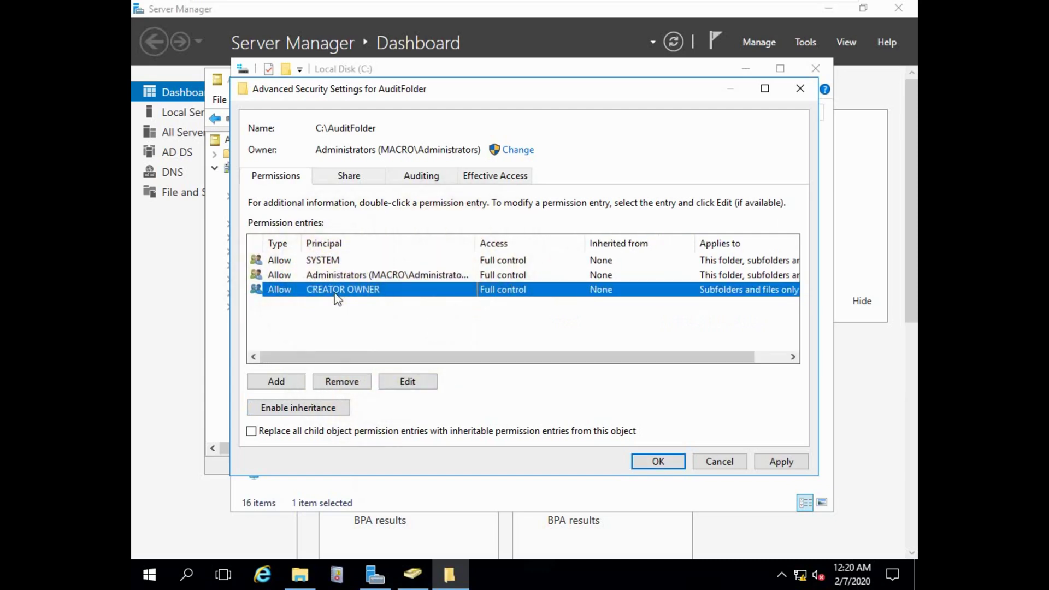
Add a permission entry granting the Administrator account Full control on AuditFolder.
{"action": "left_click", "coordinate": [282, 377]}
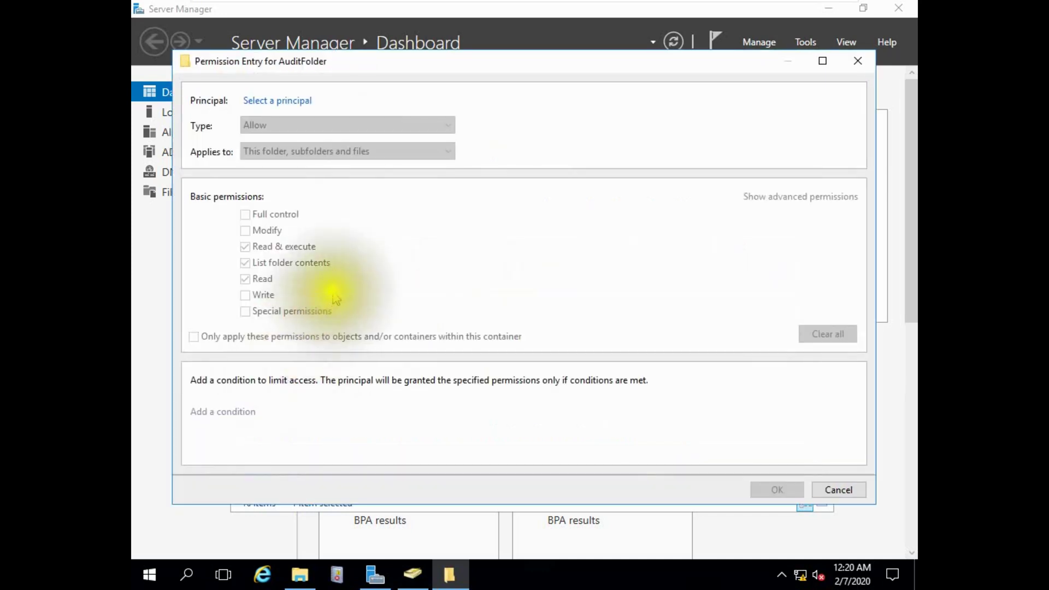
{"action": "left_click", "coordinate": [292, 103]}
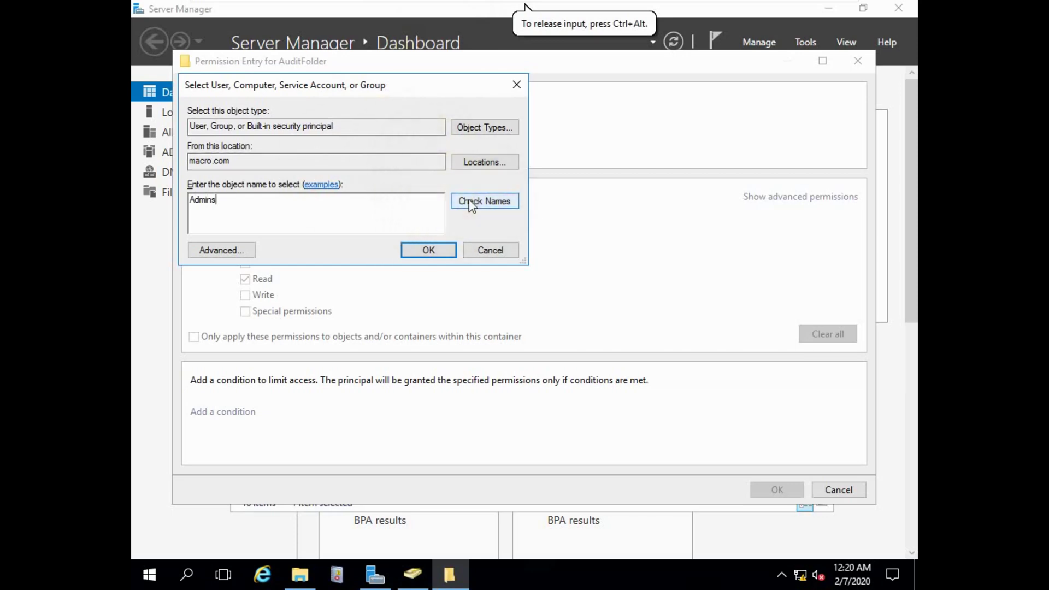
{"action": "left_click", "coordinate": [471, 199]}
{"action": "left_click", "coordinate": [376, 200]}
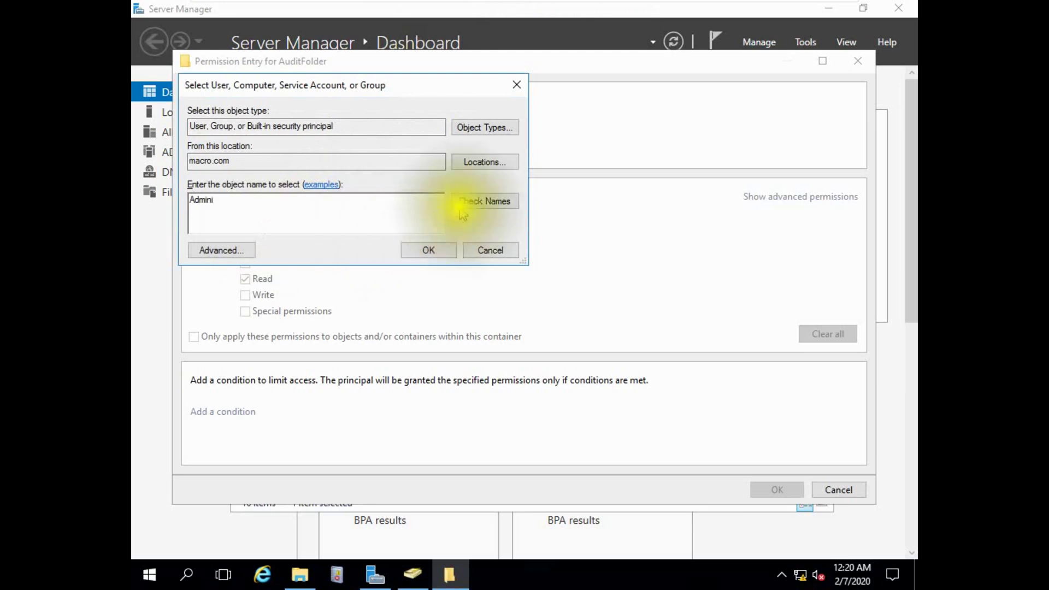
{"action": "left_click", "coordinate": [476, 202]}
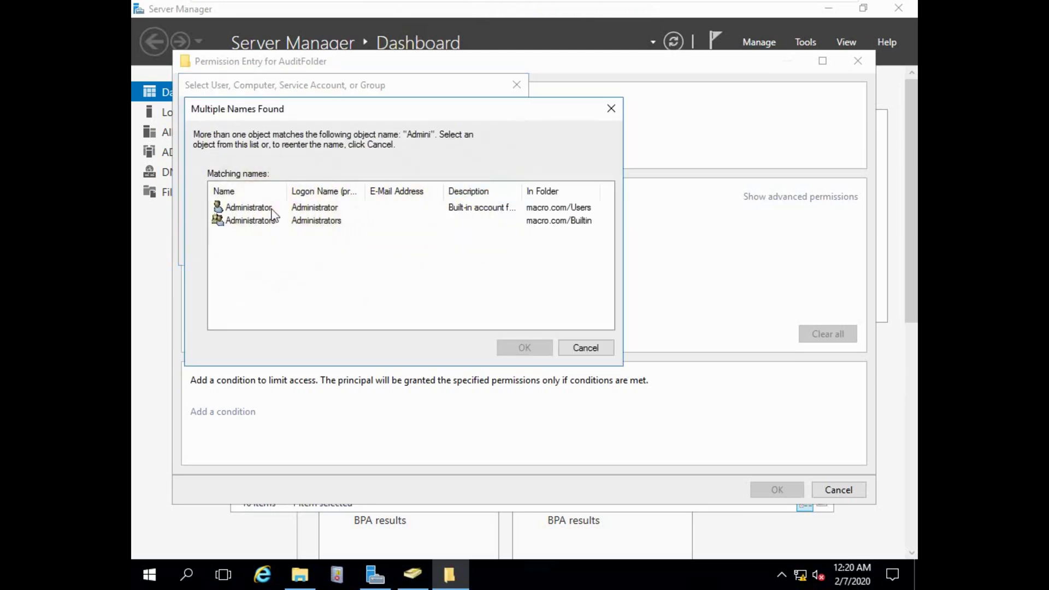
{"action": "left_click", "coordinate": [277, 209]}
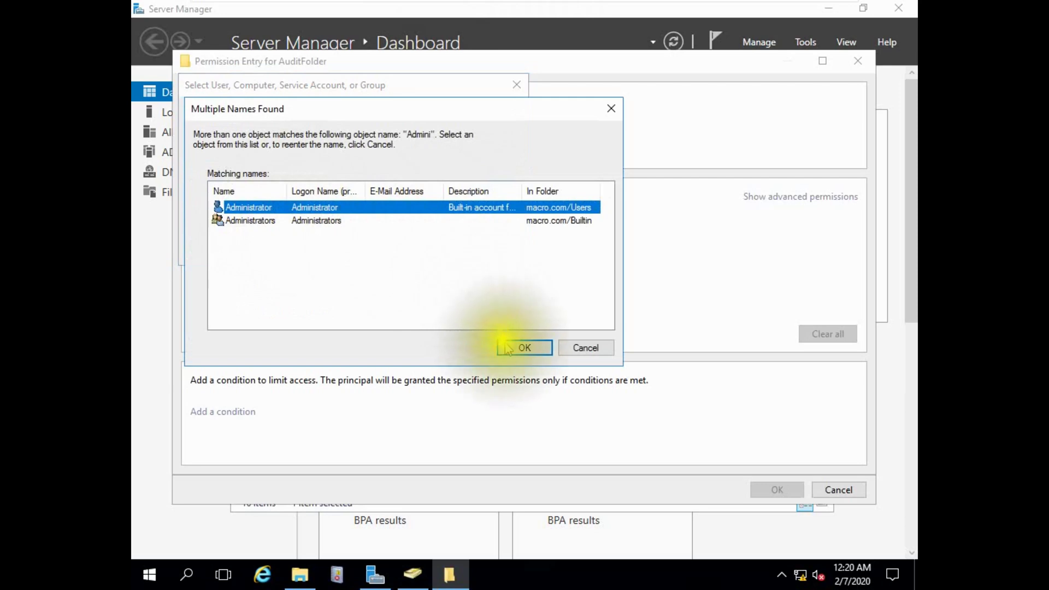
{"action": "left_click", "coordinate": [510, 347]}
{"action": "left_click", "coordinate": [439, 255]}
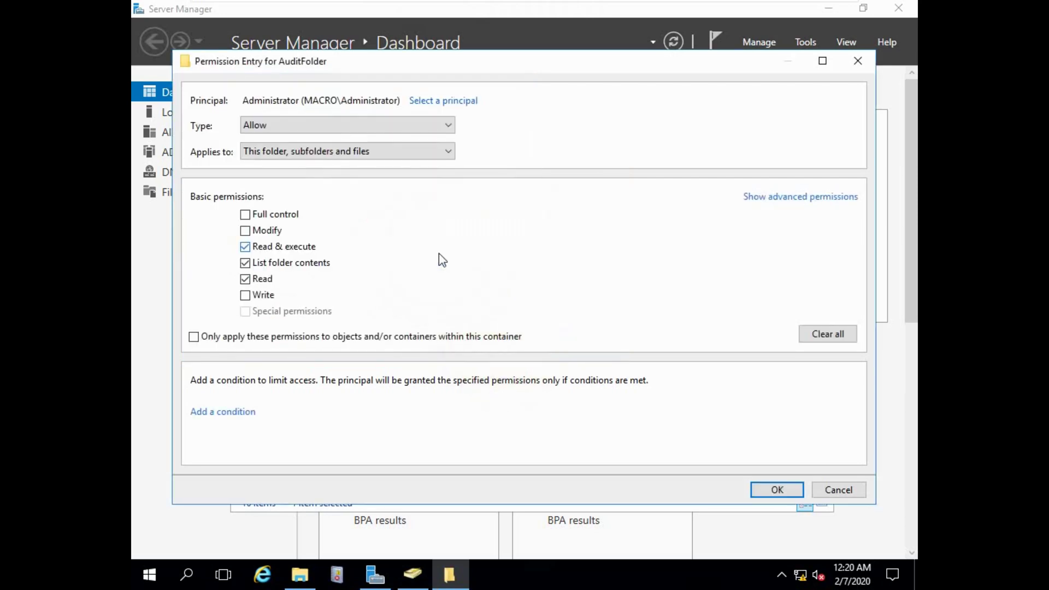
{"action": "left_click", "coordinate": [245, 214]}
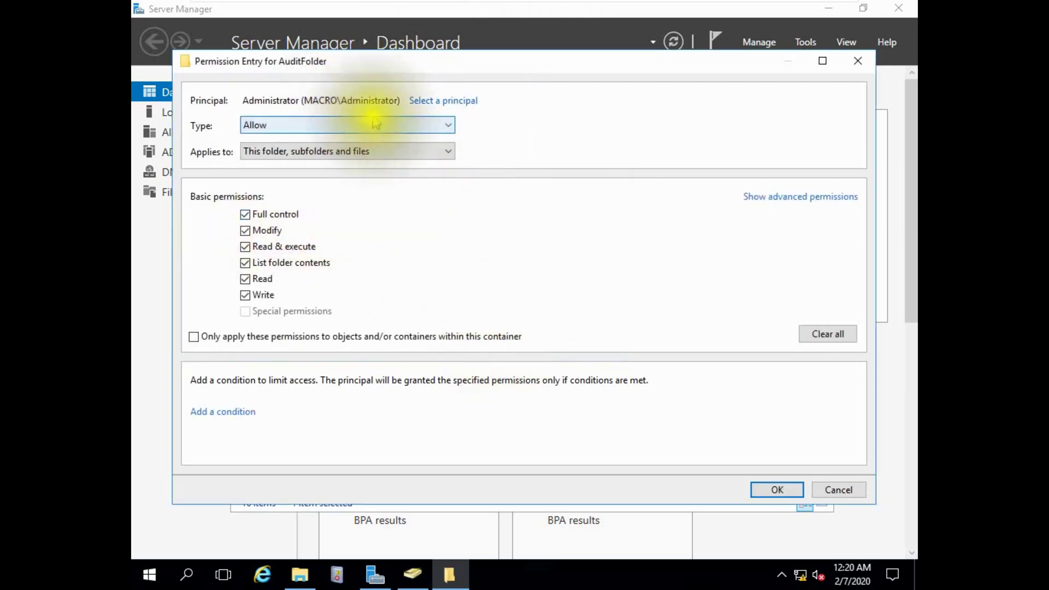
{"action": "left_click", "coordinate": [776, 489]}
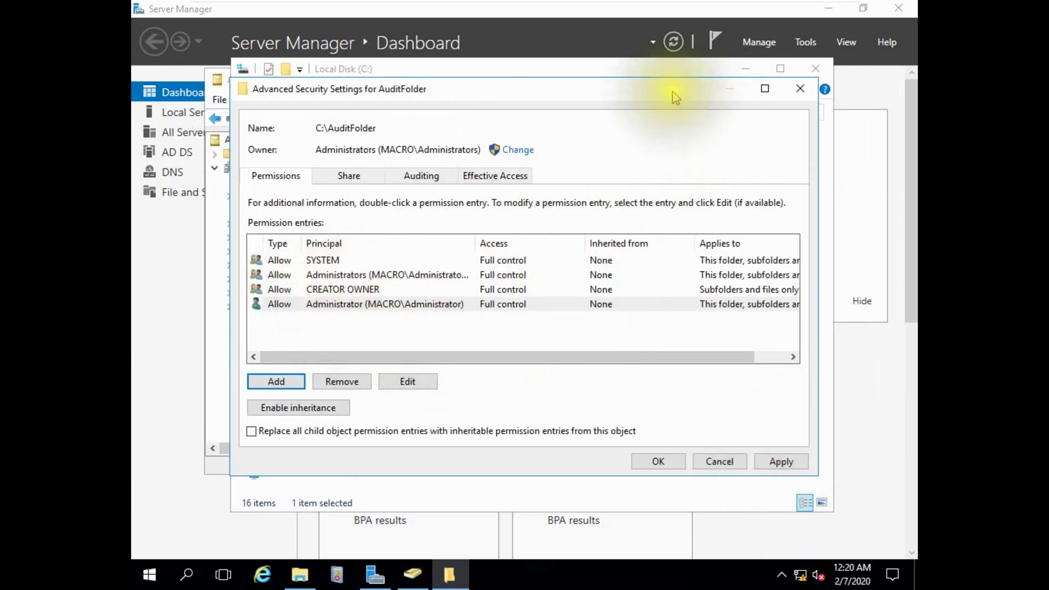
Check the exact accountsgroup name in Active Directory Users and Computers.
{"action": "left_click", "coordinate": [376, 580]}
{"action": "left_click", "coordinate": [413, 574]}
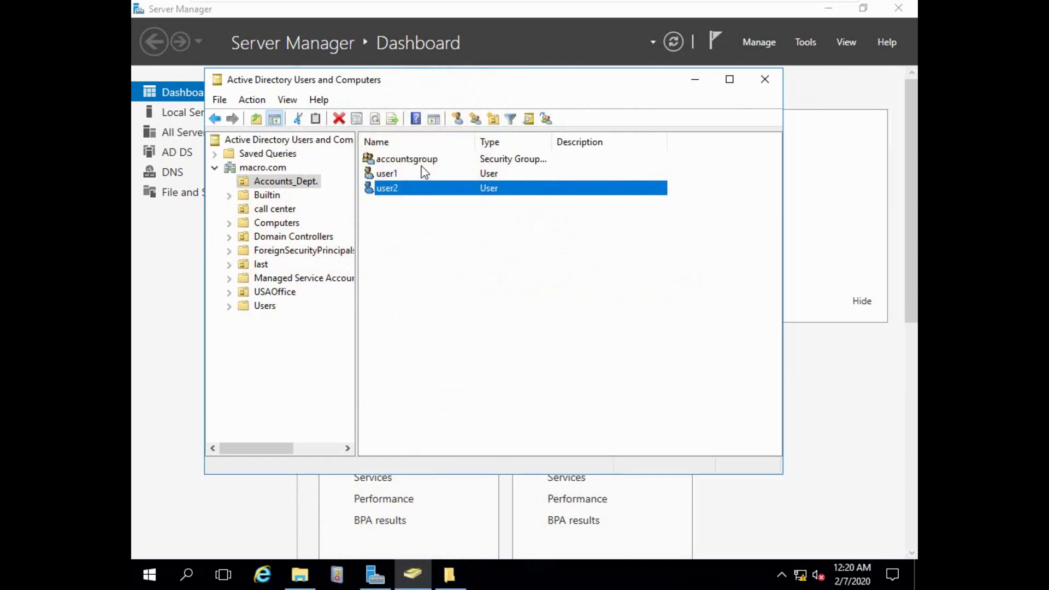
{"action": "left_click", "coordinate": [449, 575]}
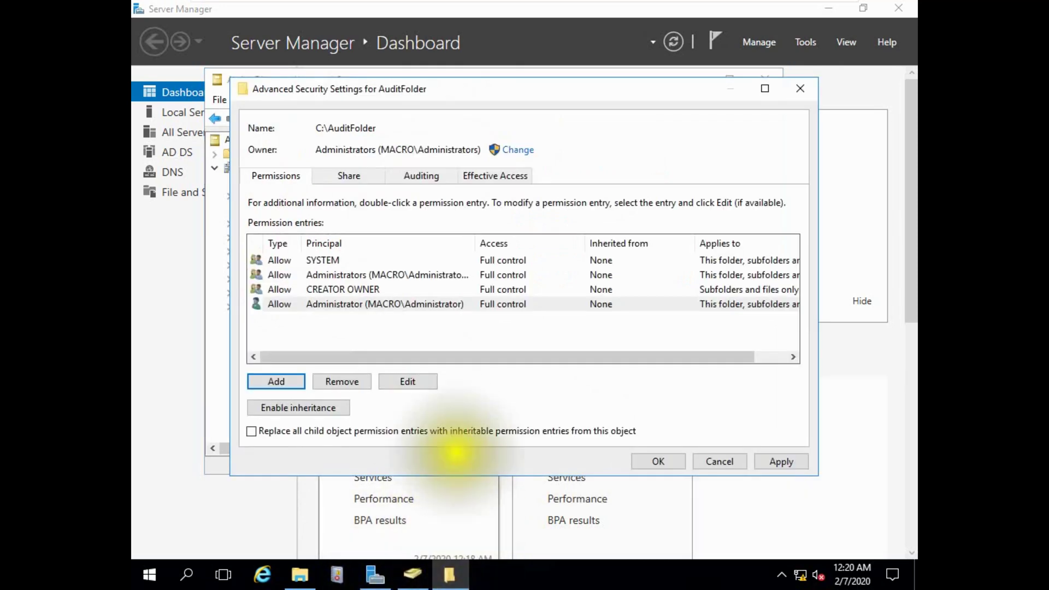
Add a permission entry granting accountsgroup Full control on AuditFolder.
{"action": "left_click", "coordinate": [274, 382]}
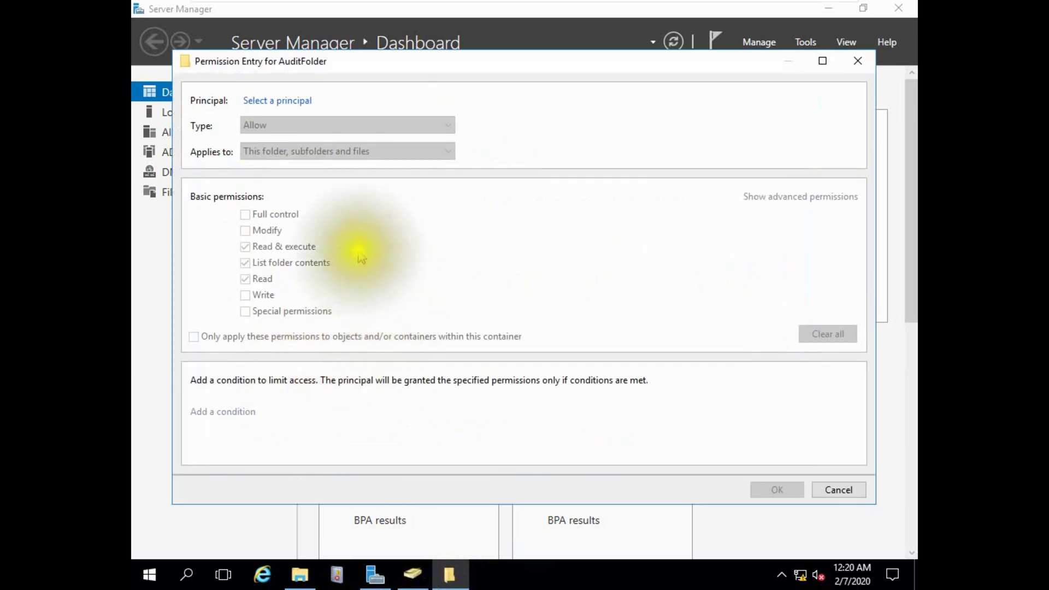
{"action": "left_click", "coordinate": [299, 100]}
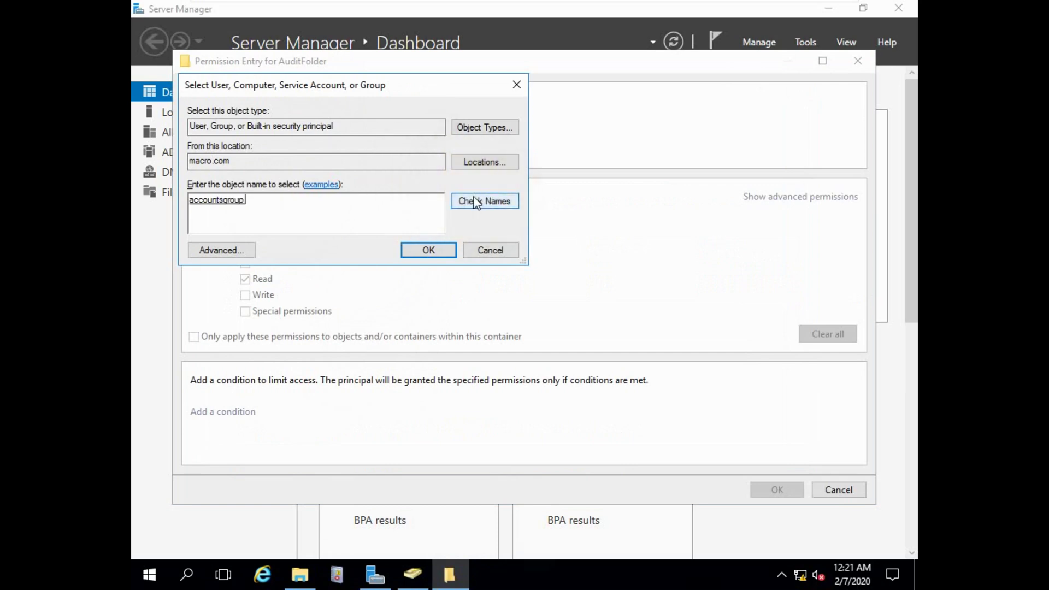
{"action": "left_click", "coordinate": [428, 250]}
{"action": "left_click", "coordinate": [295, 216]}
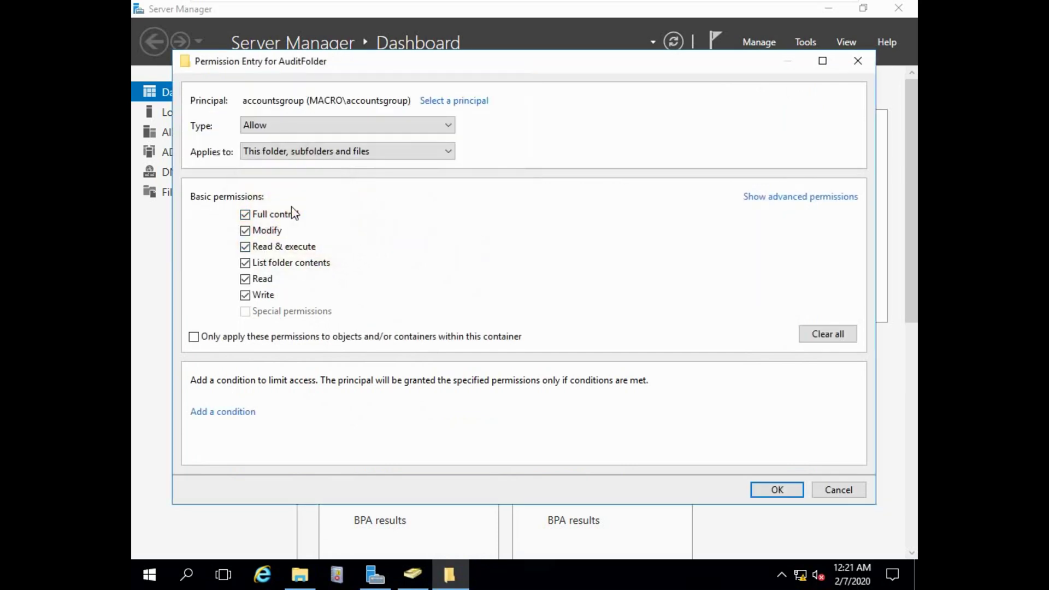
{"action": "left_click", "coordinate": [776, 491]}
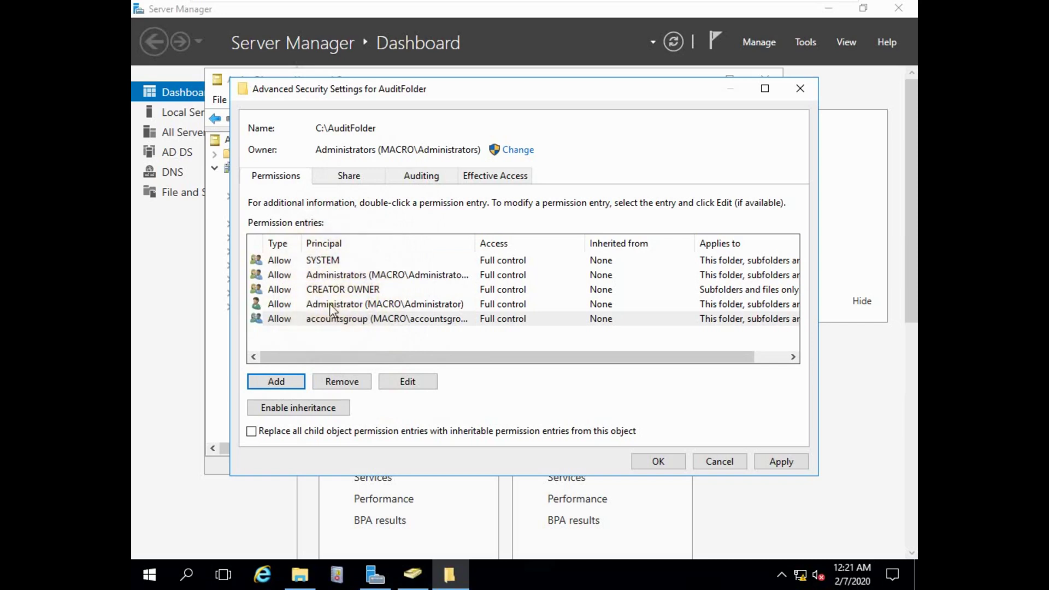
Start a new AuditFolder auditing entry with Administrator as the principal.
{"action": "left_click", "coordinate": [420, 177]}
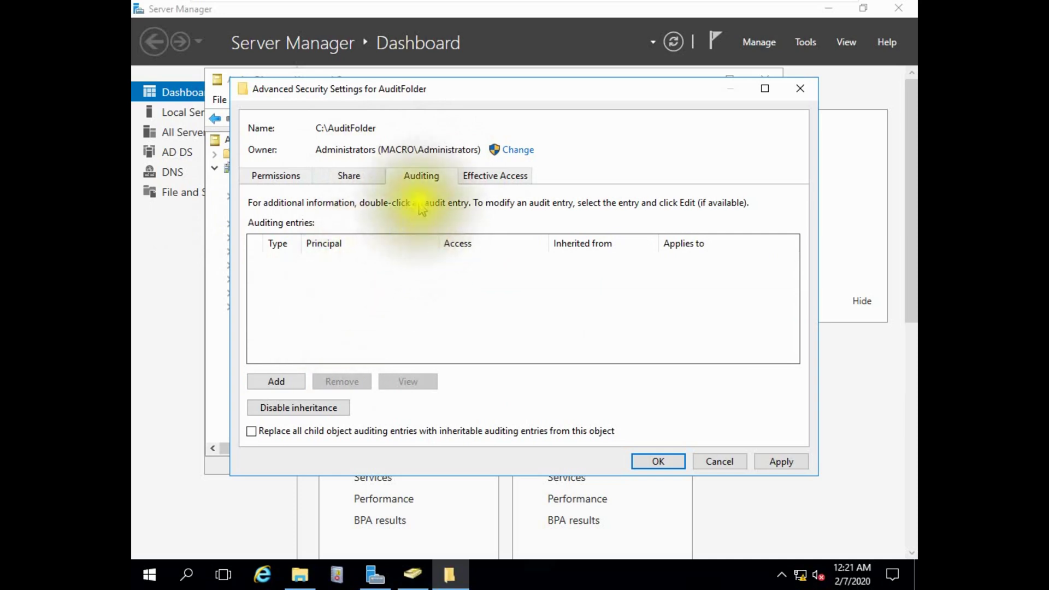
{"action": "left_click", "coordinate": [278, 382]}
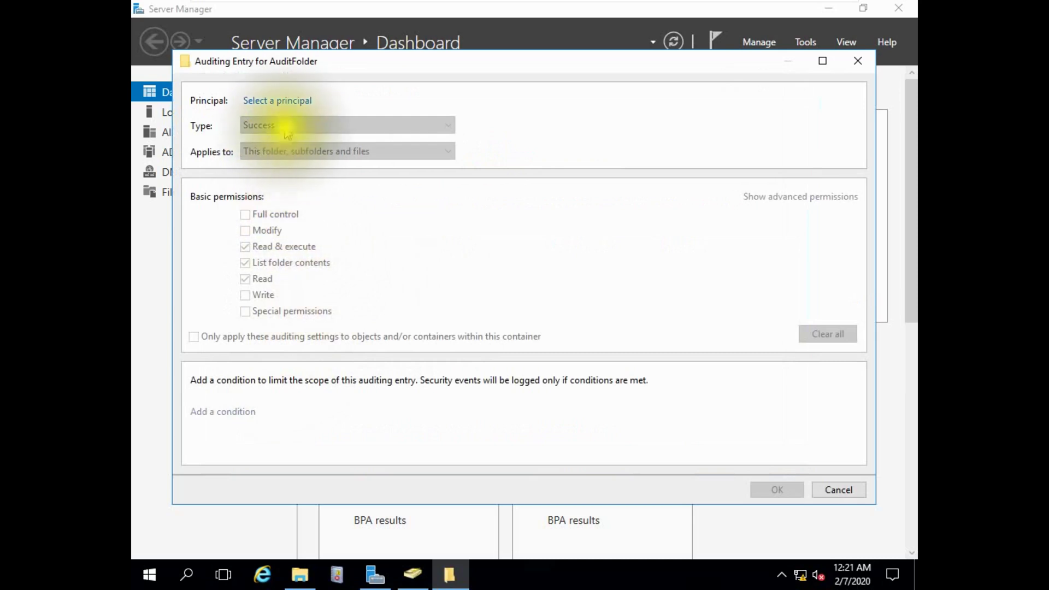
{"action": "left_click", "coordinate": [277, 101]}
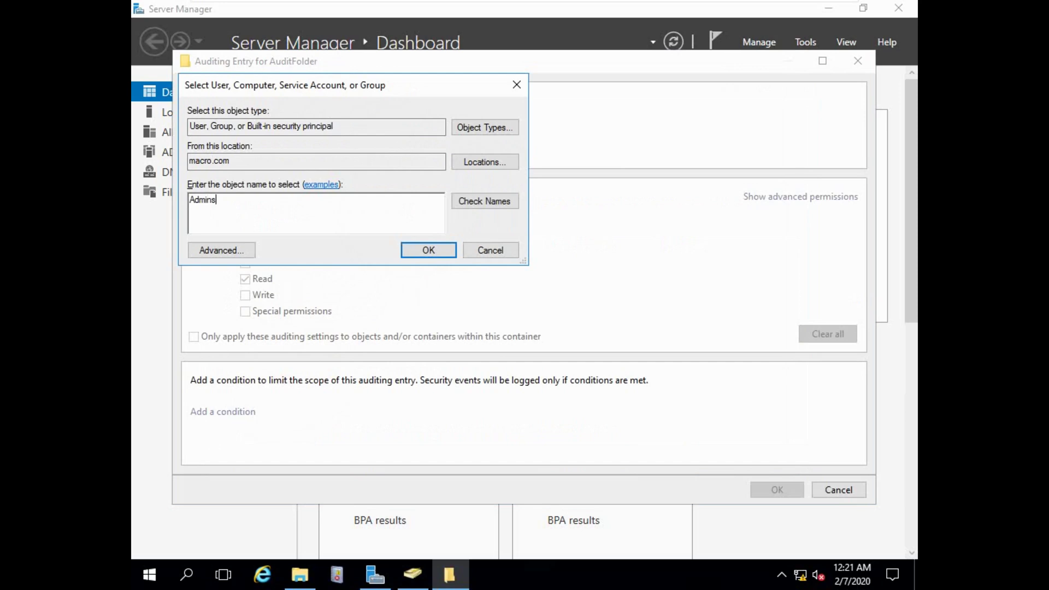
{"action": "left_click", "coordinate": [483, 202]}
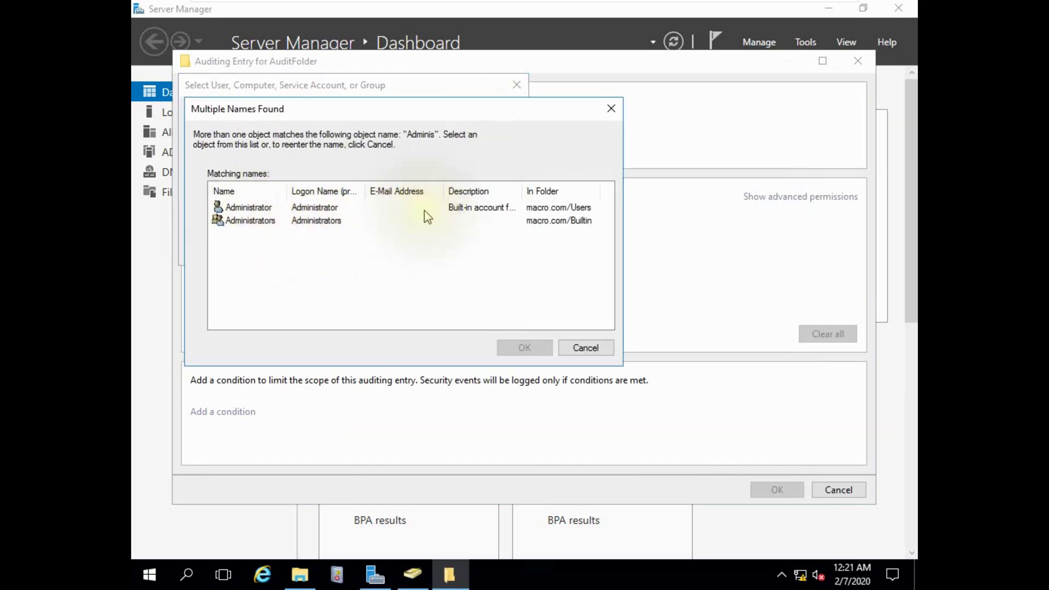
{"action": "left_click", "coordinate": [284, 210]}
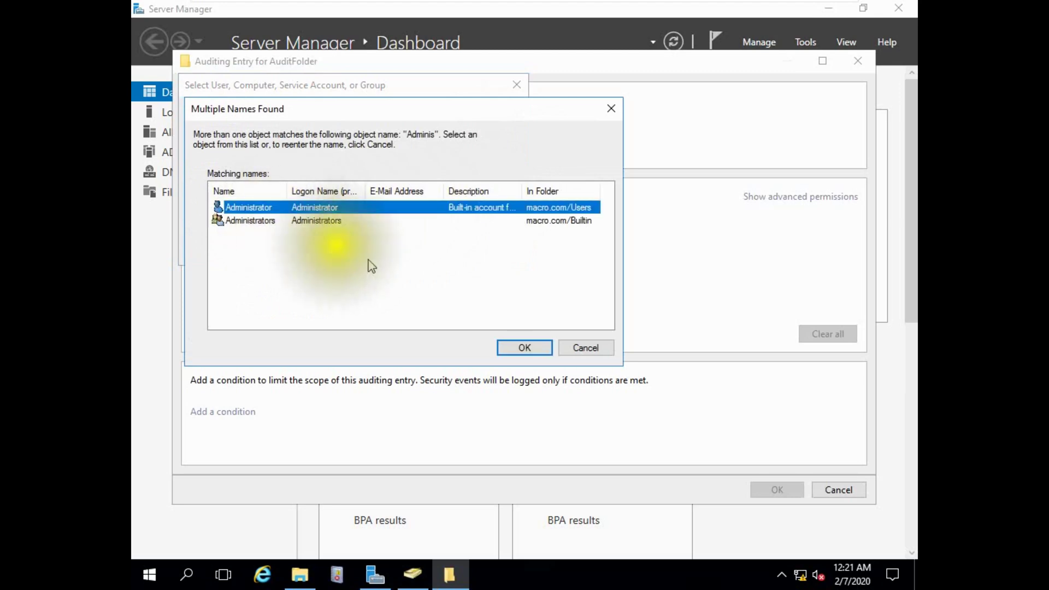
{"action": "left_click", "coordinate": [525, 348]}
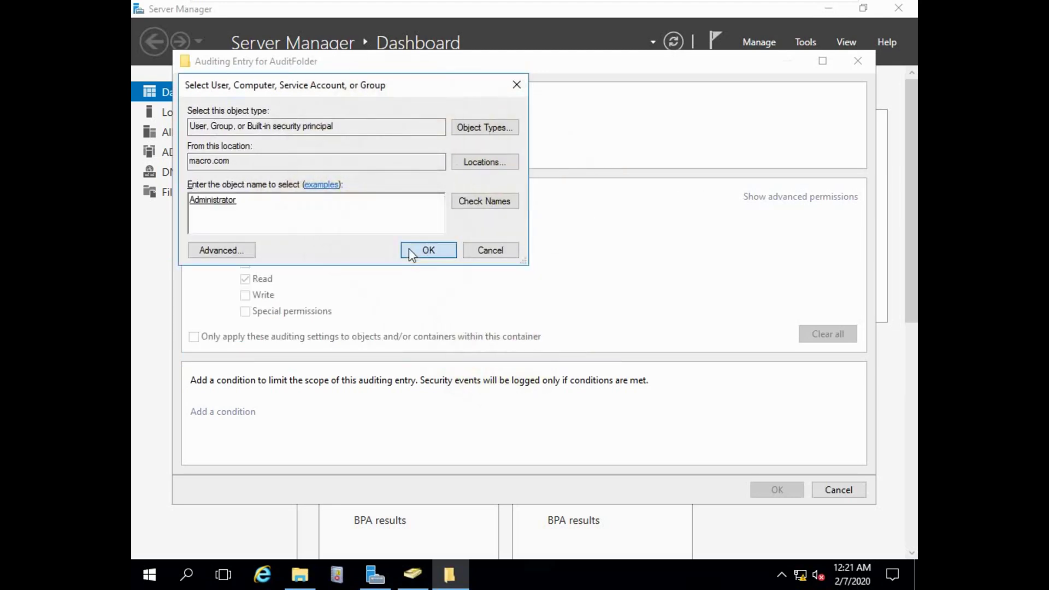
{"action": "left_click", "coordinate": [410, 249]}
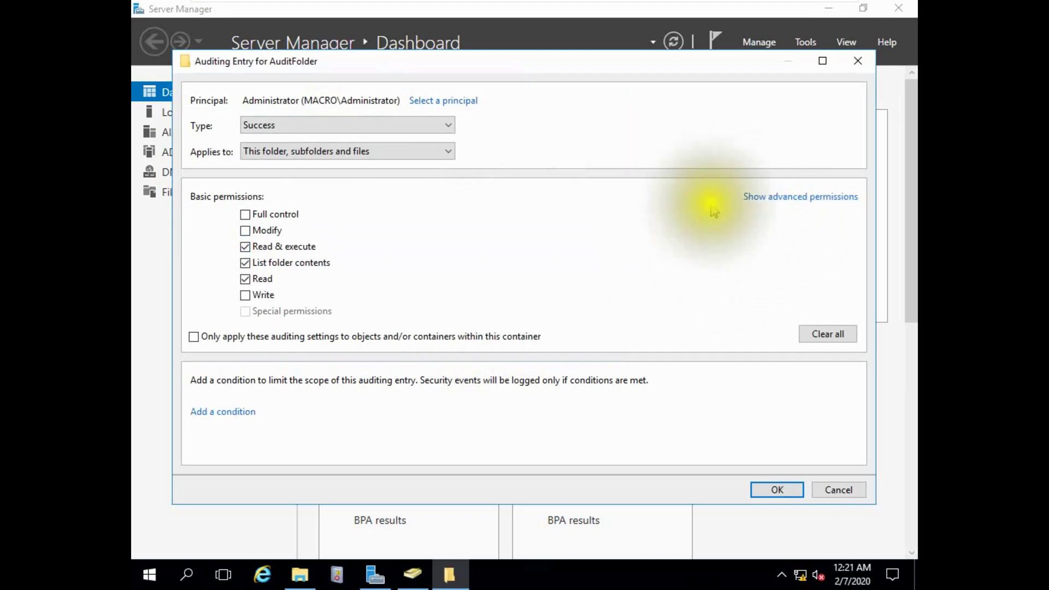
Set type All, auditing only create files, create folders, delete subfolders and files, and delete.
{"action": "left_click", "coordinate": [782, 199]}
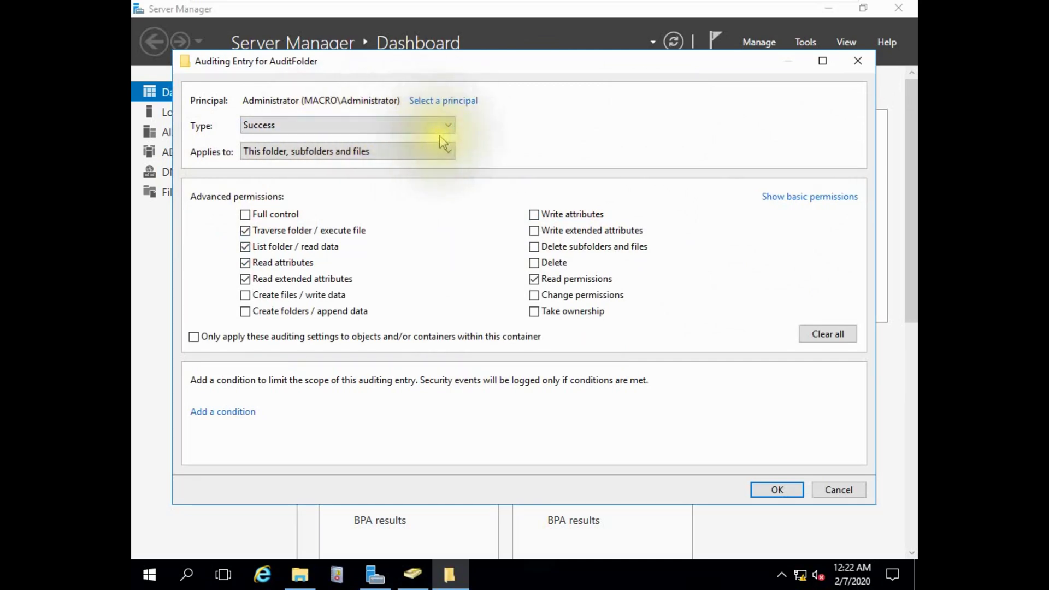
{"action": "left_click", "coordinate": [448, 127]}
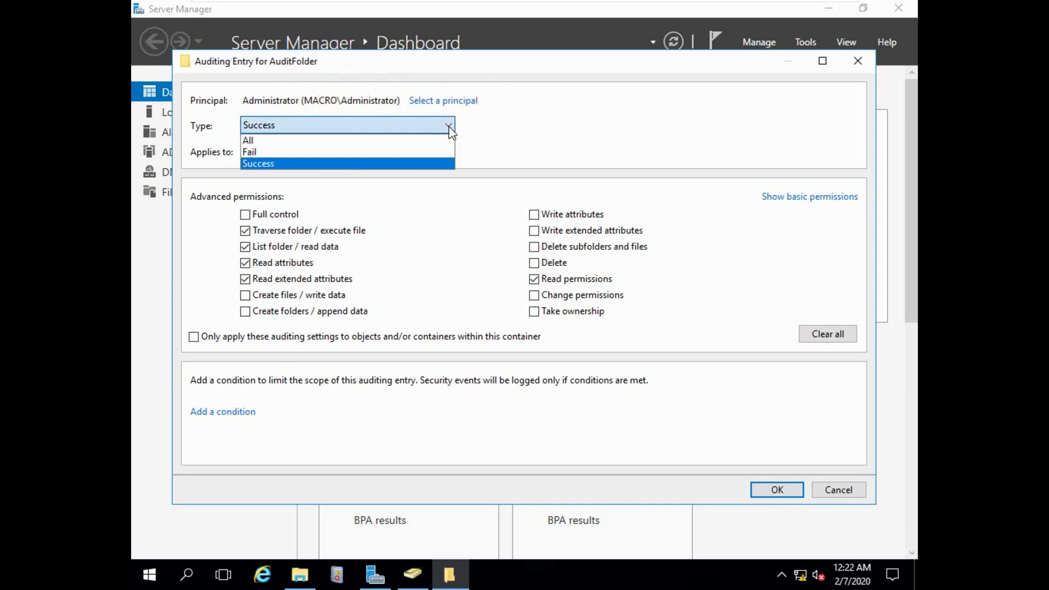
{"action": "left_click", "coordinate": [279, 140]}
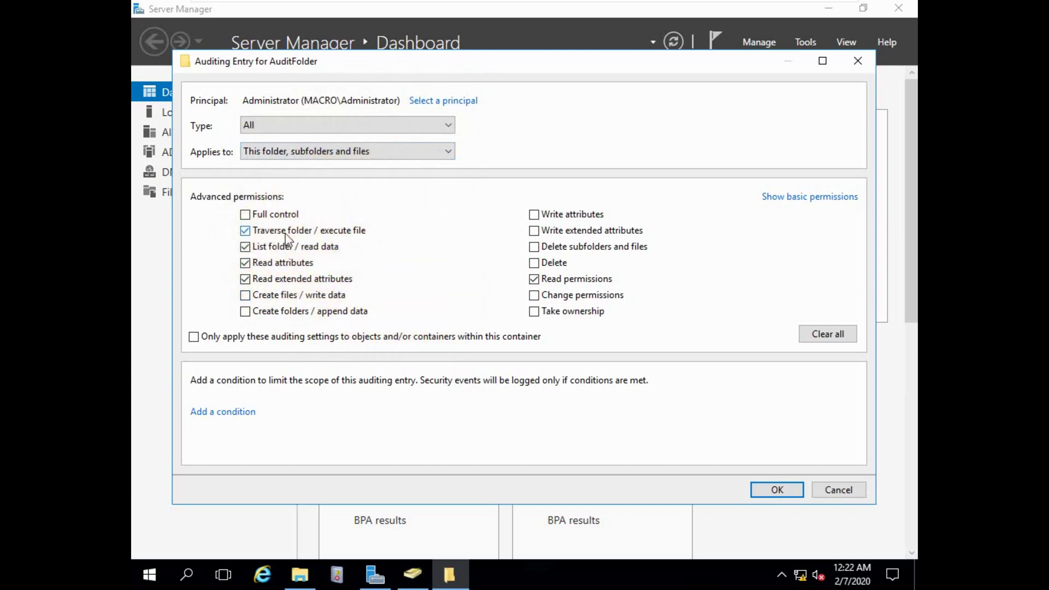
{"action": "left_click", "coordinate": [271, 231]}
{"action": "left_click", "coordinate": [284, 266]}
{"action": "left_click", "coordinate": [282, 280]}
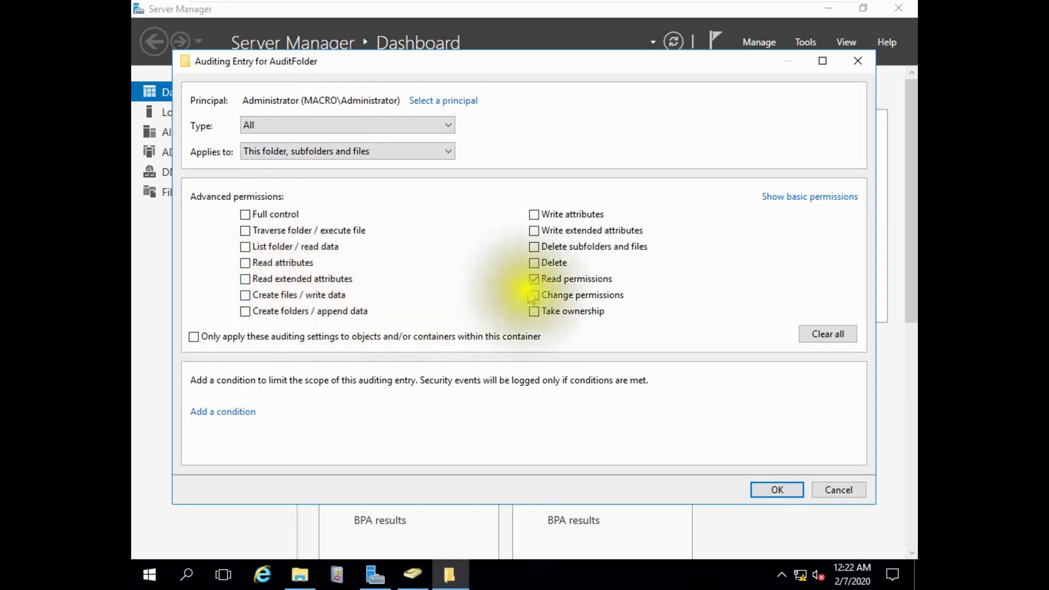
{"action": "left_click", "coordinate": [271, 300]}
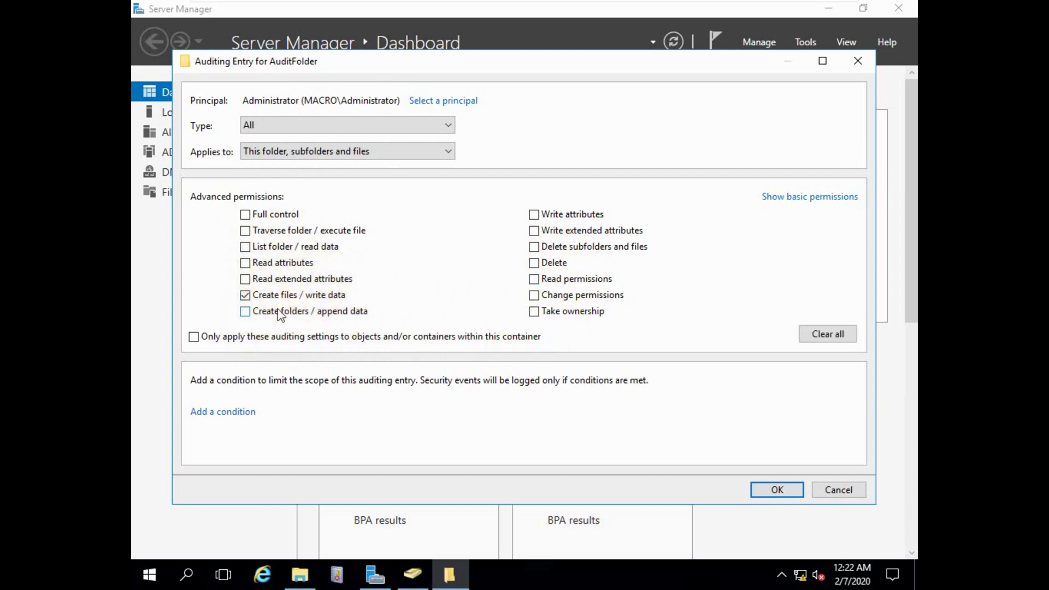
{"action": "left_click", "coordinate": [279, 301]}
{"action": "left_click", "coordinate": [561, 247]}
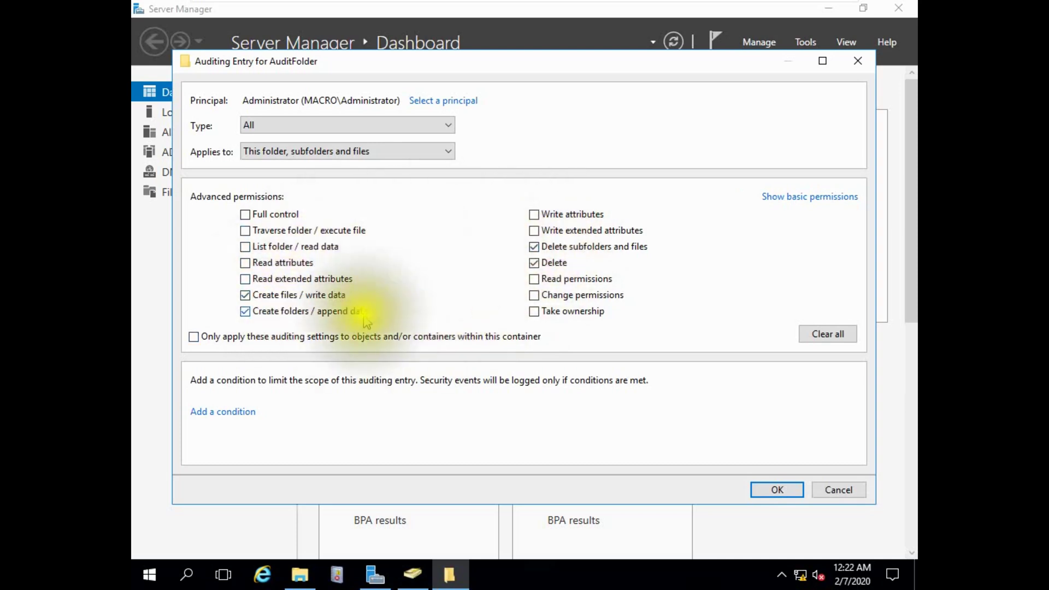
{"action": "left_click", "coordinate": [776, 490]}
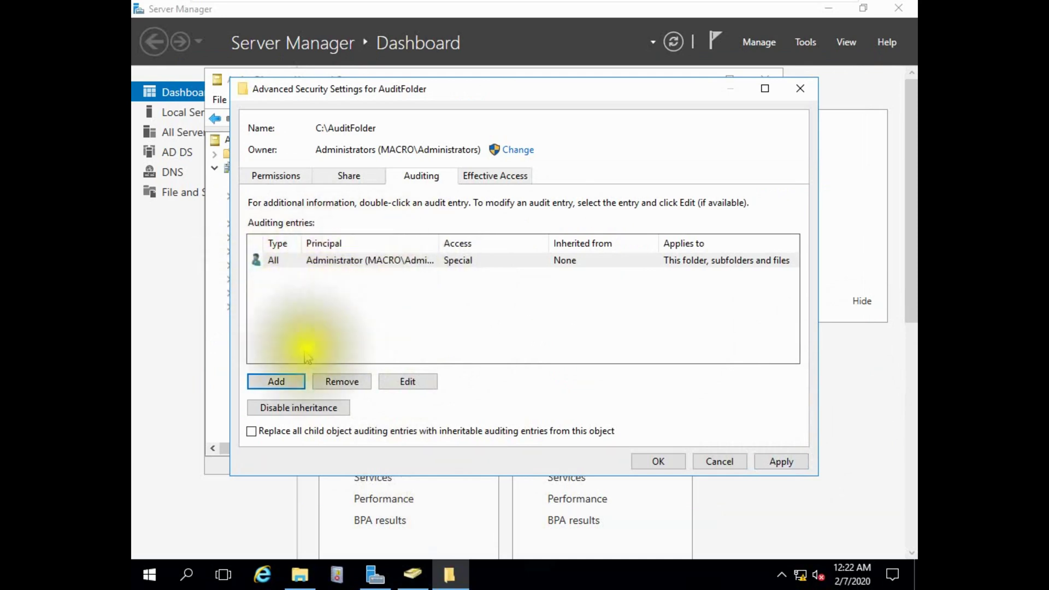
Start another AuditFolder auditing entry with accountsgroup as the principal.
{"action": "left_click", "coordinate": [275, 381]}
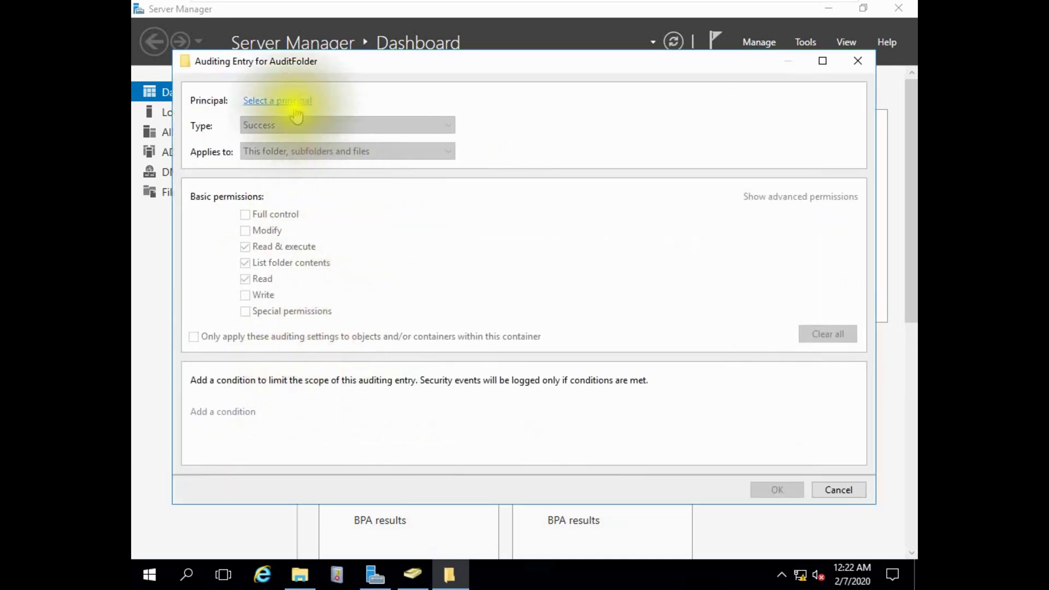
{"action": "left_click", "coordinate": [296, 101]}
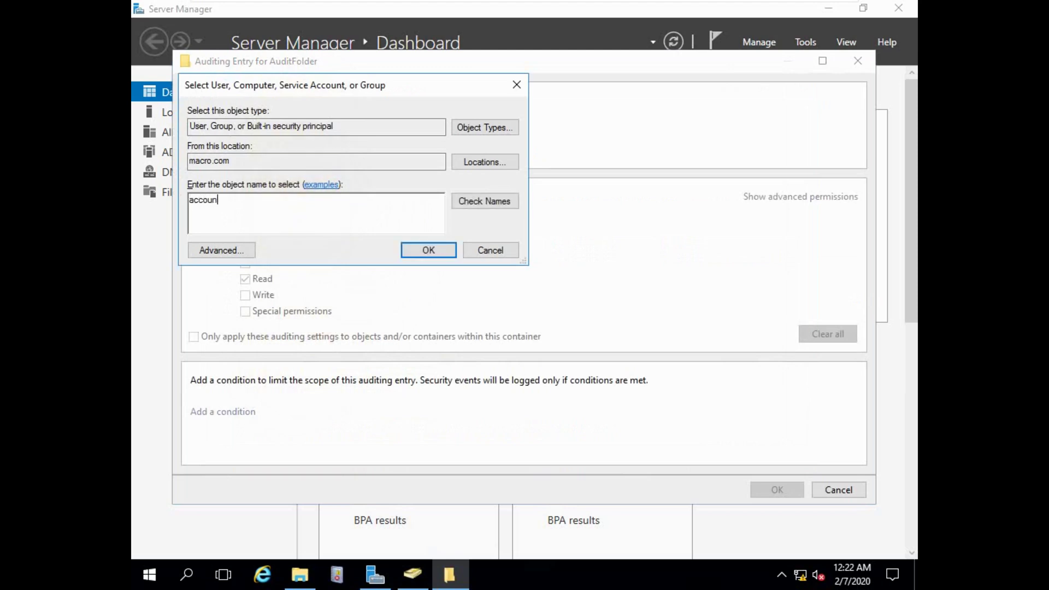
{"action": "left_click", "coordinate": [467, 202]}
{"action": "left_click", "coordinate": [415, 252]}
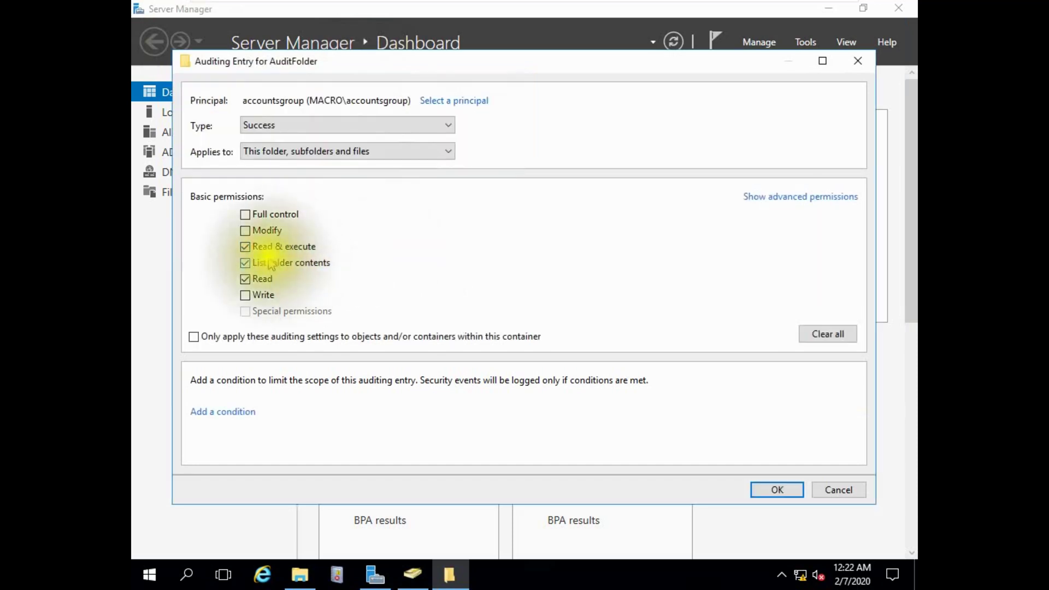
Audit accountsgroup's create files, create folders, delete and read permissions attempts, type All.
{"action": "left_click", "coordinate": [819, 199]}
{"action": "left_click", "coordinate": [244, 246]}
{"action": "left_click", "coordinate": [245, 263]}
{"action": "left_click", "coordinate": [280, 231]}
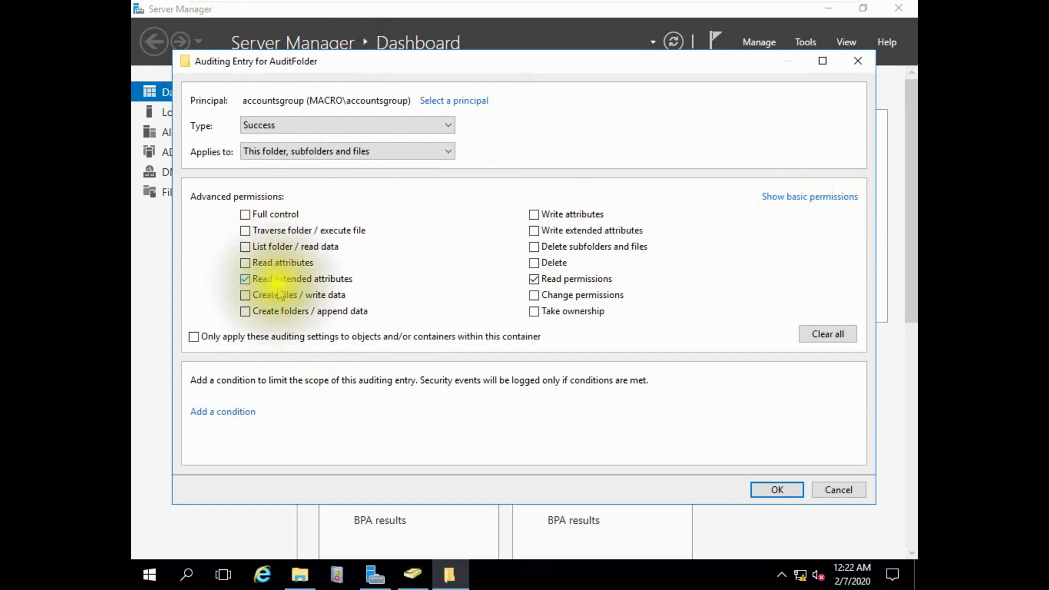
{"action": "left_click", "coordinate": [280, 298]}
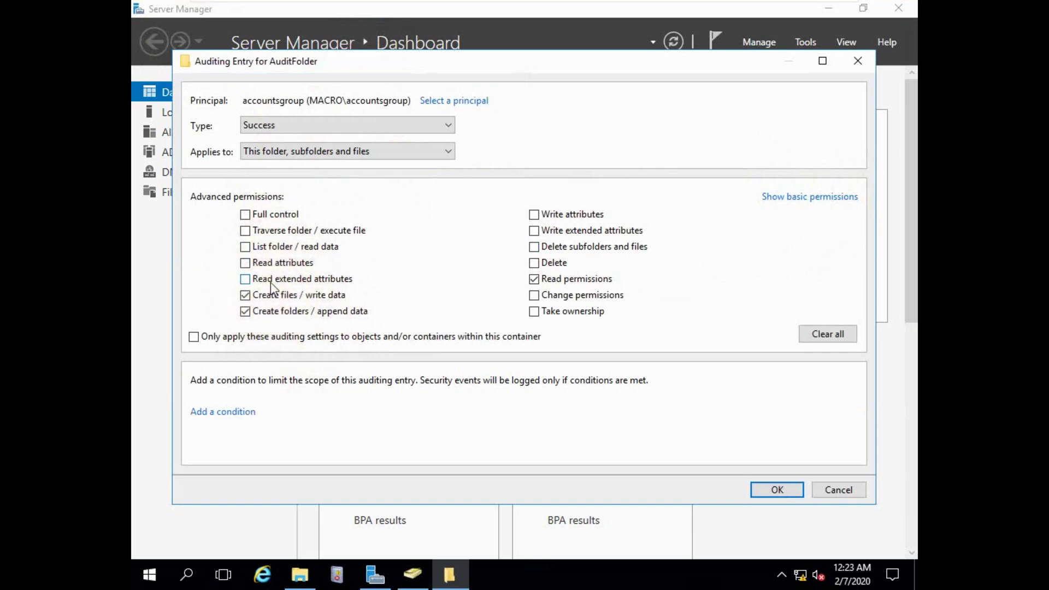
{"action": "left_click", "coordinate": [273, 279]}
{"action": "left_click", "coordinate": [302, 313]}
{"action": "left_click", "coordinate": [544, 267]}
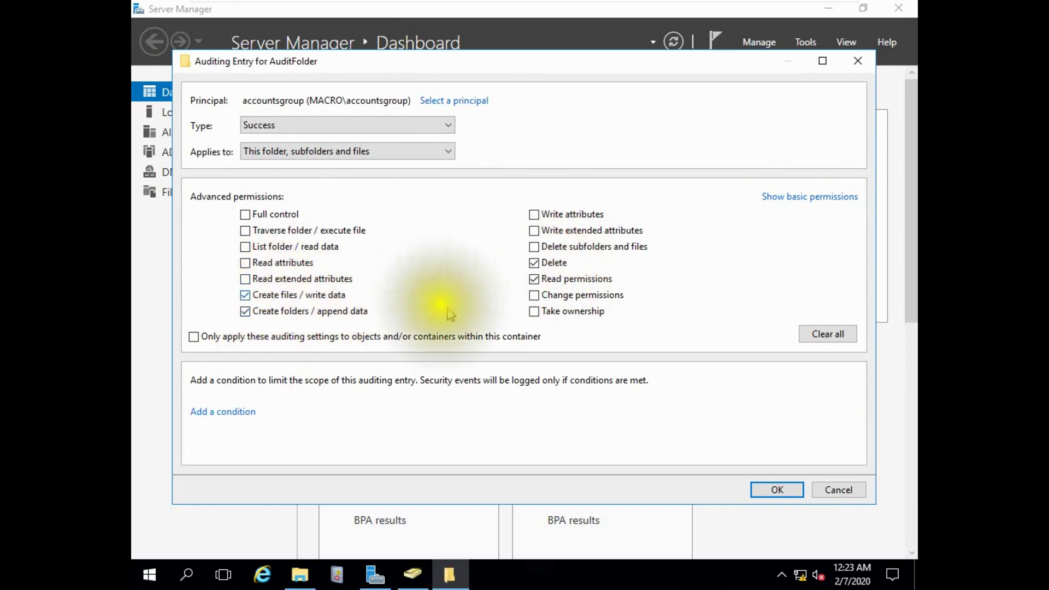
{"action": "left_click", "coordinate": [437, 125]}
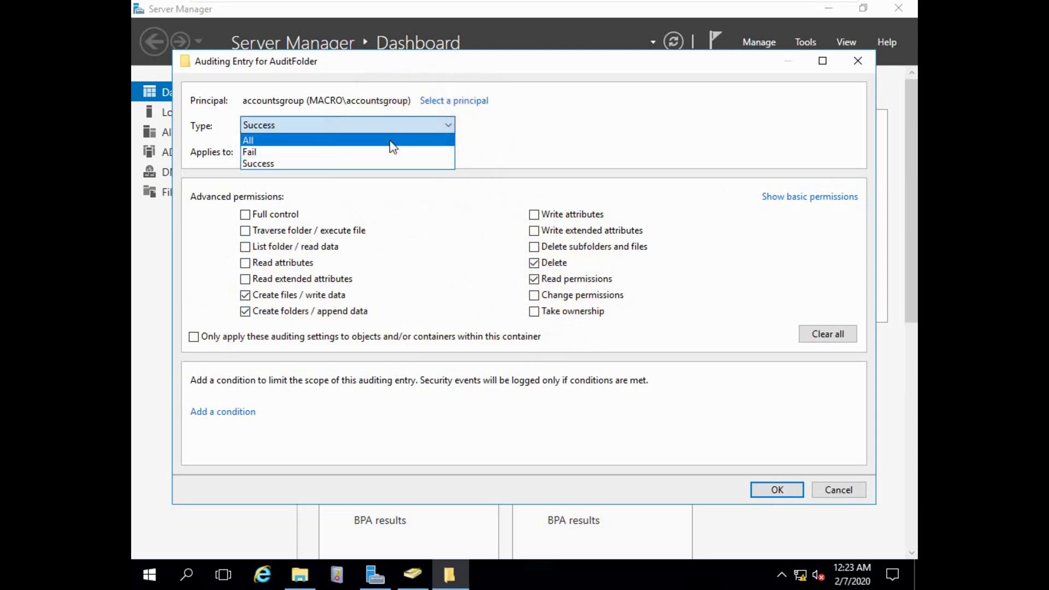
{"action": "left_click", "coordinate": [392, 138]}
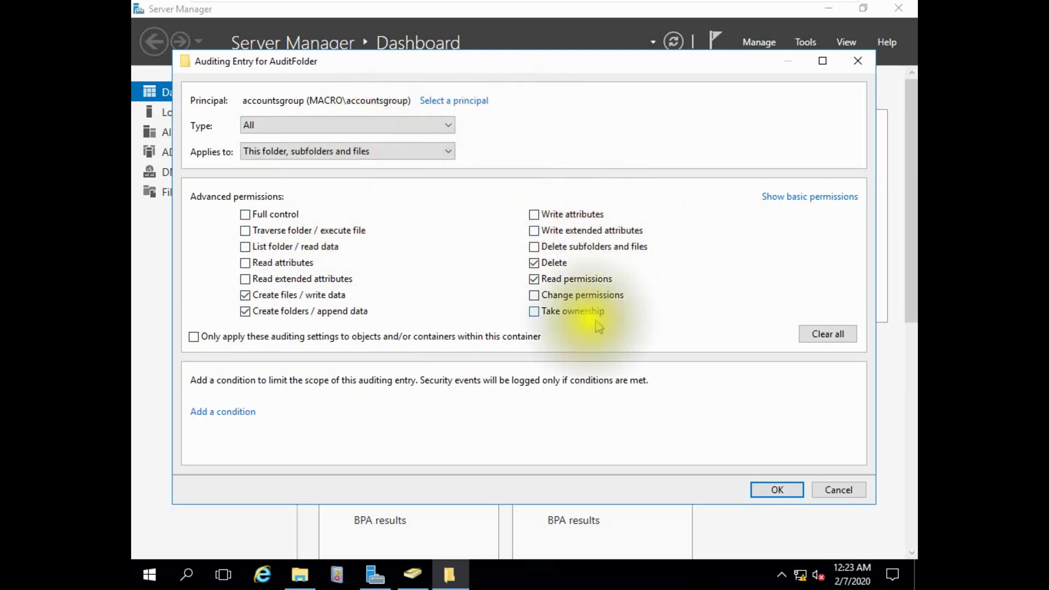
{"action": "left_click", "coordinate": [777, 489]}
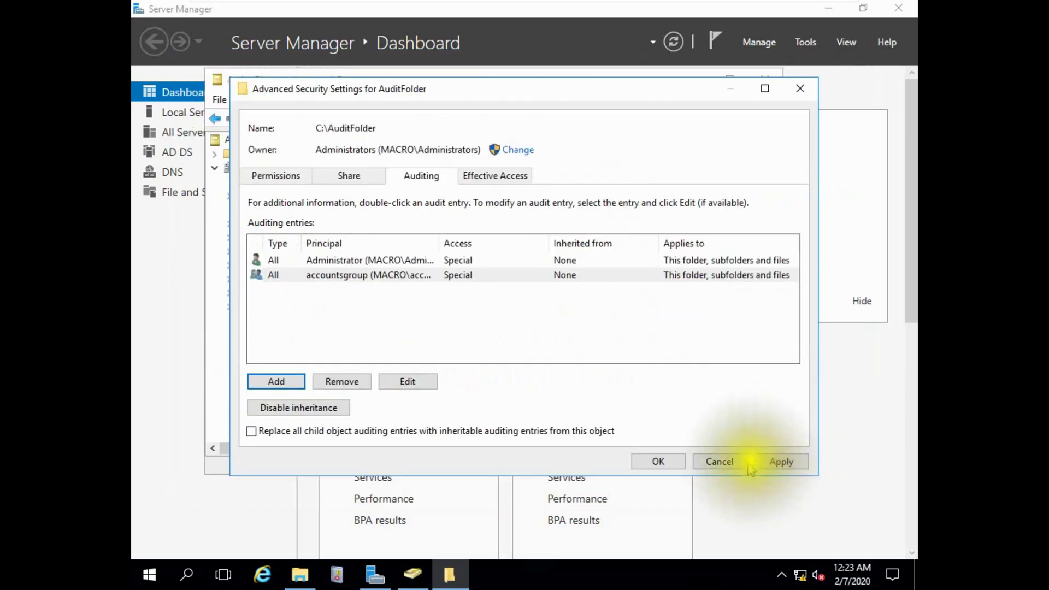
Apply the auditing changes and close AuditFolder's security and properties dialogs.
{"action": "left_click", "coordinate": [767, 463]}
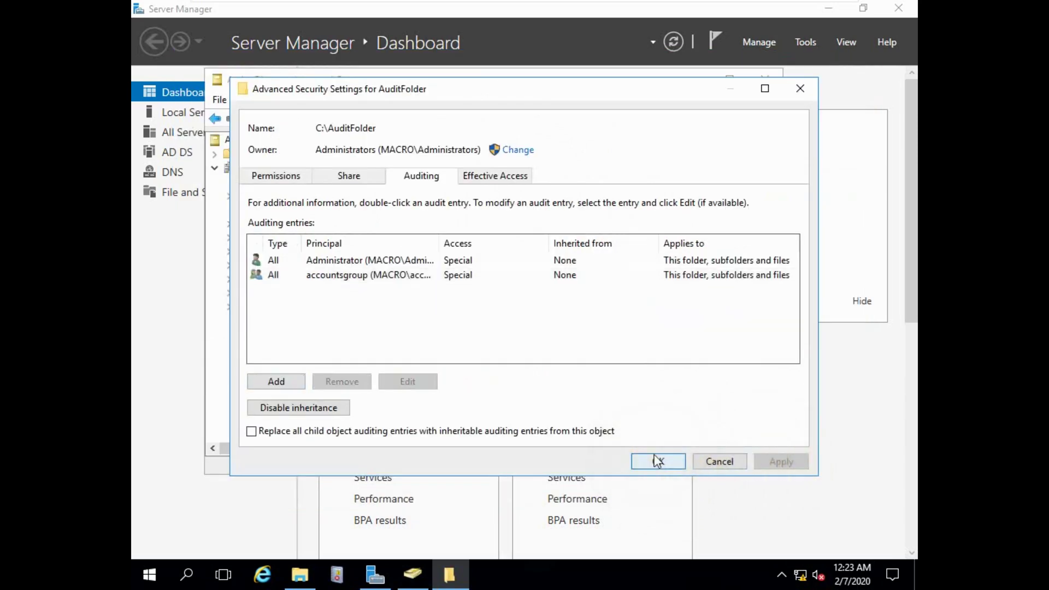
{"action": "left_click", "coordinate": [658, 462]}
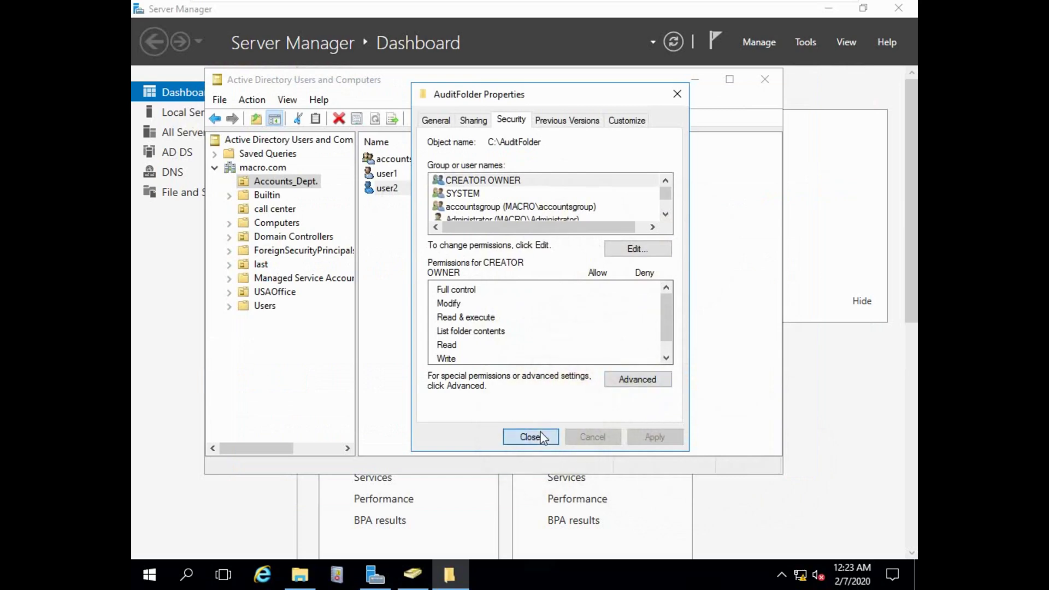
{"action": "left_click", "coordinate": [529, 437]}
Restore File Explorer and look inside AuditFolder before returning to Local Disk (C:).
{"action": "left_click", "coordinate": [693, 80]}
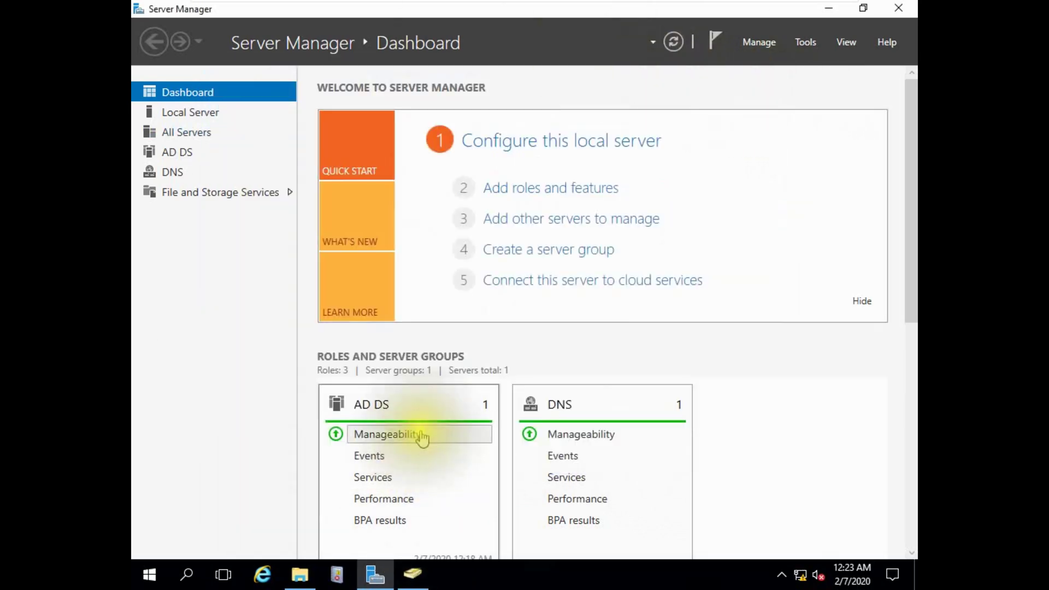
{"action": "left_click", "coordinate": [300, 573]}
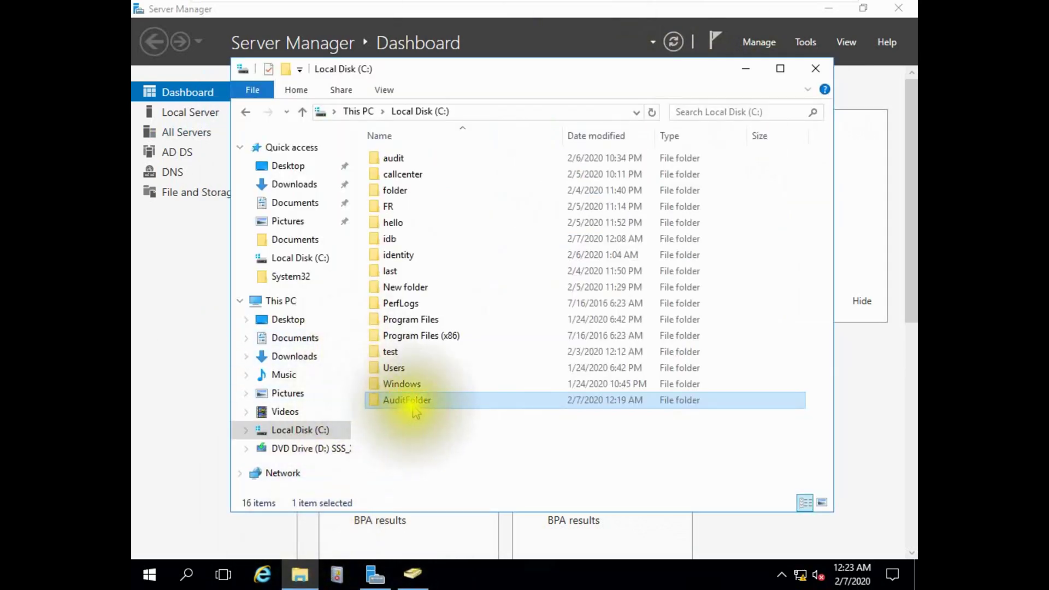
{"action": "mouse_move", "coordinate": [433, 403]}
{"action": "left_mouse_down"}
{"action": "mouse_move", "coordinate": [444, 261]}
{"action": "mouse_move", "coordinate": [430, 408]}
{"action": "left_mouse_up"}
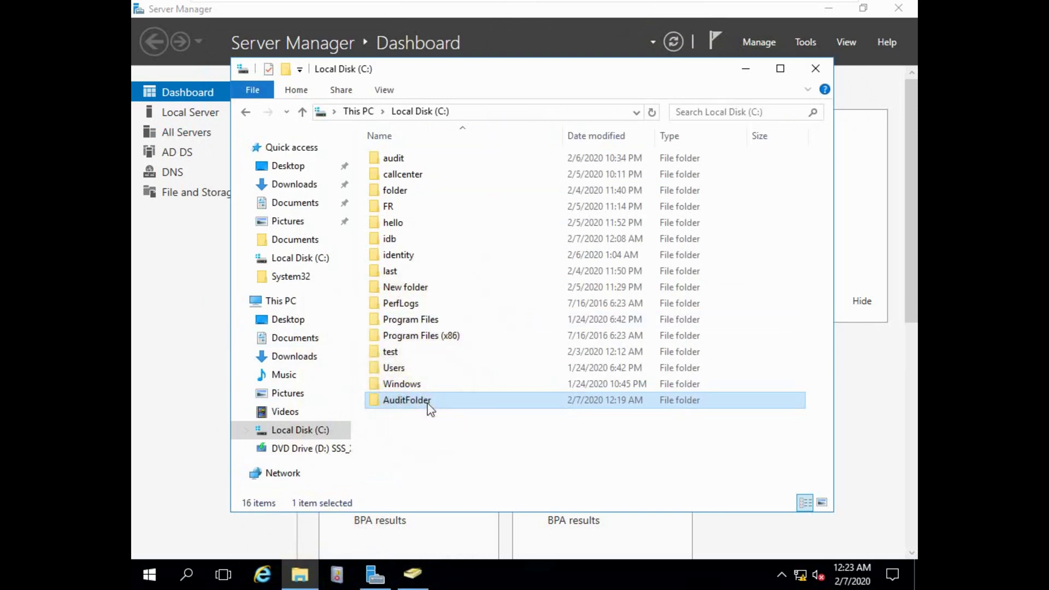
{"action": "double_click", "coordinate": [429, 407]}
{"action": "left_click", "coordinate": [302, 111]}
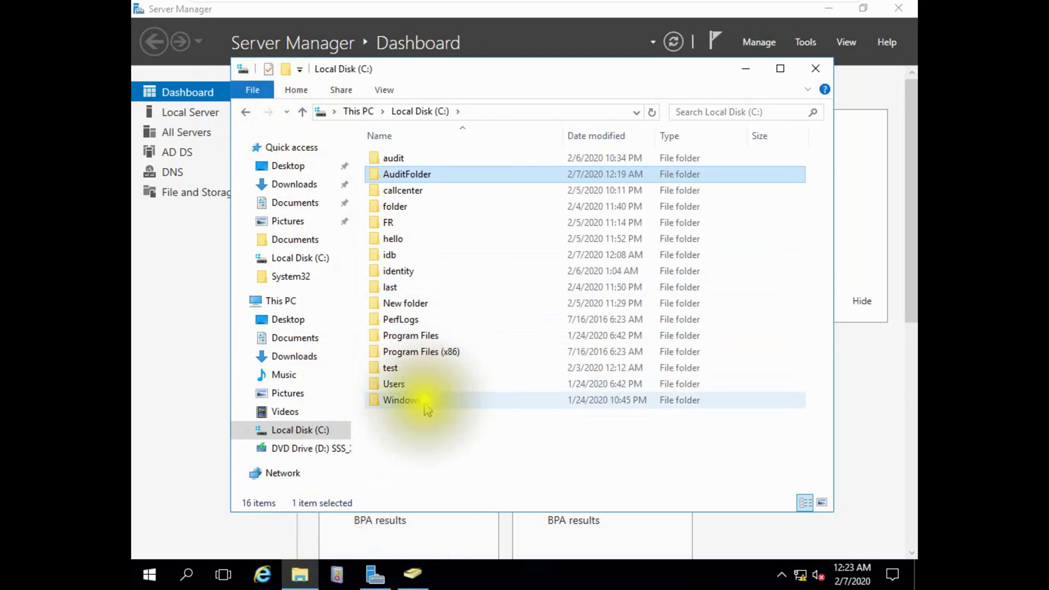
Open AuditFolder's Sharing properties and select the \\LAB\AuditFolder$ network path.
{"action": "right_click", "coordinate": [429, 173]}
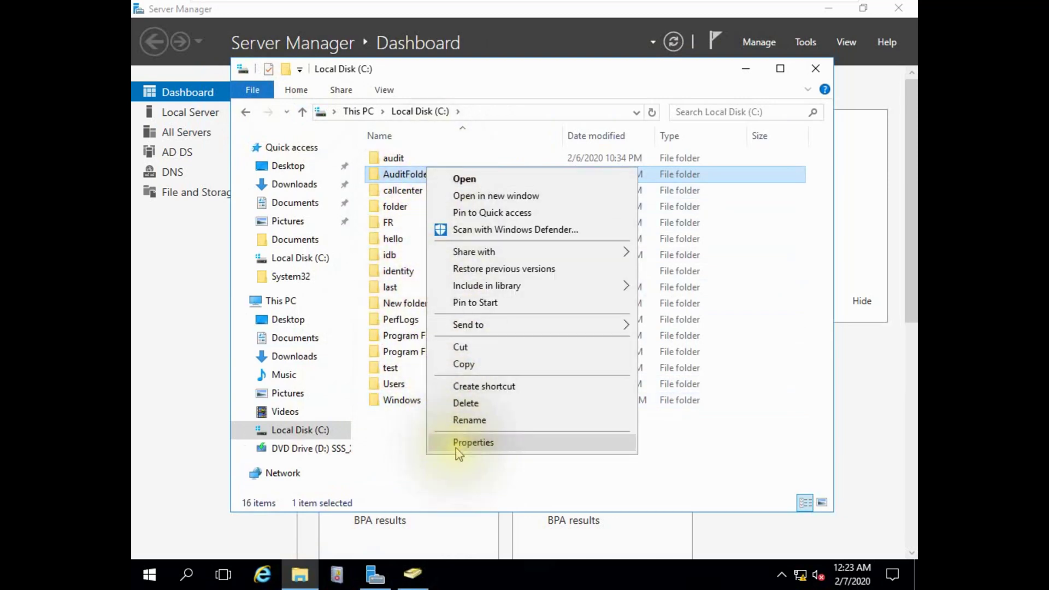
{"action": "left_click", "coordinate": [458, 453]}
{"action": "left_click", "coordinate": [502, 204]}
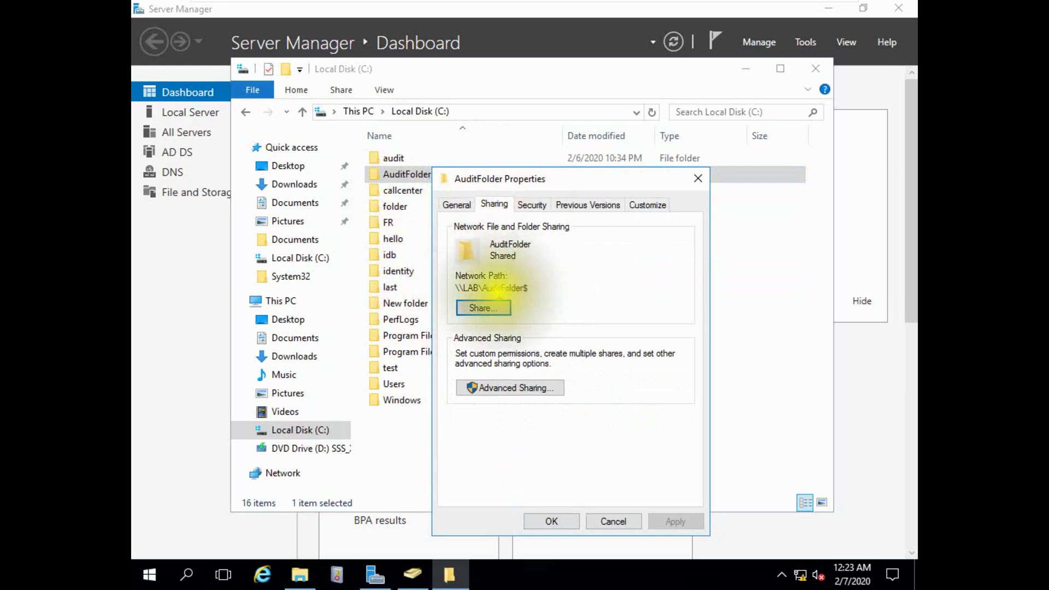
{"action": "left_click_drag", "start_coordinate": [456, 288], "coordinate": [533, 288]}
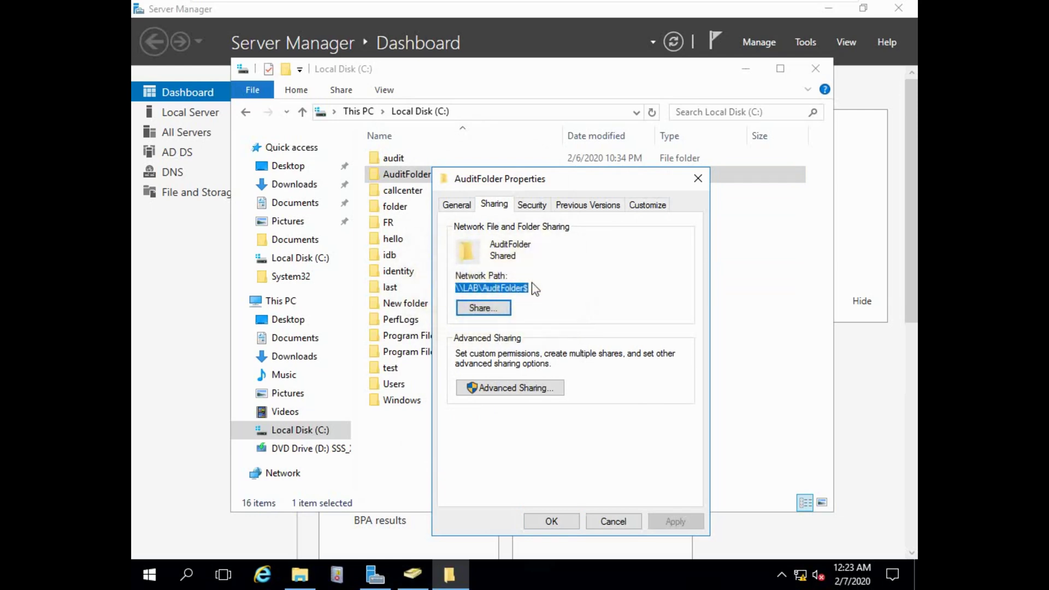
{"action": "mouse_move", "coordinate": [818, 16]}
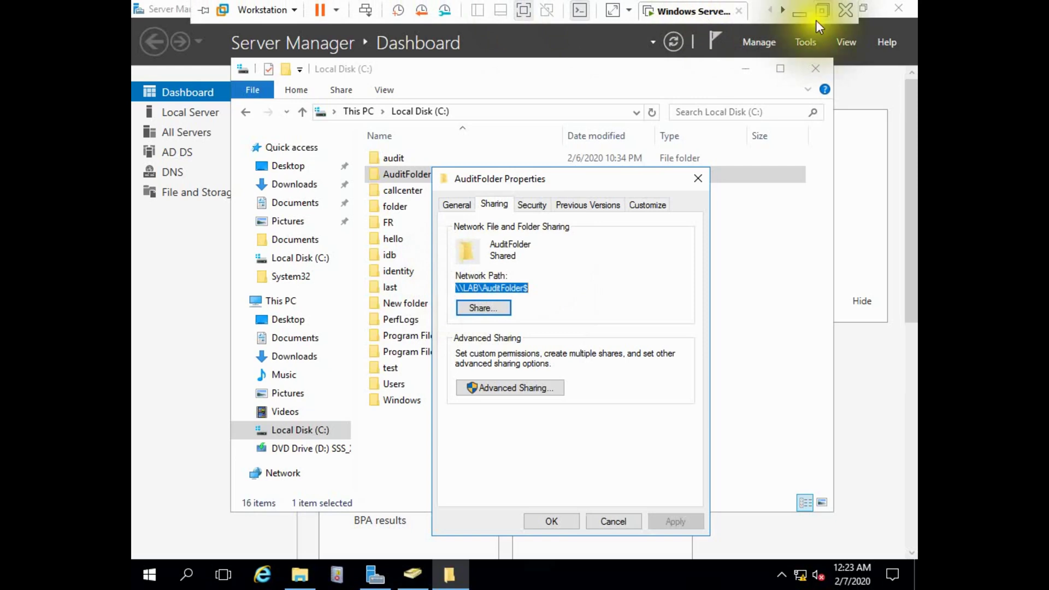
Sign out of the current Windows 10 client session.
{"action": "left_click", "coordinate": [653, 14]}
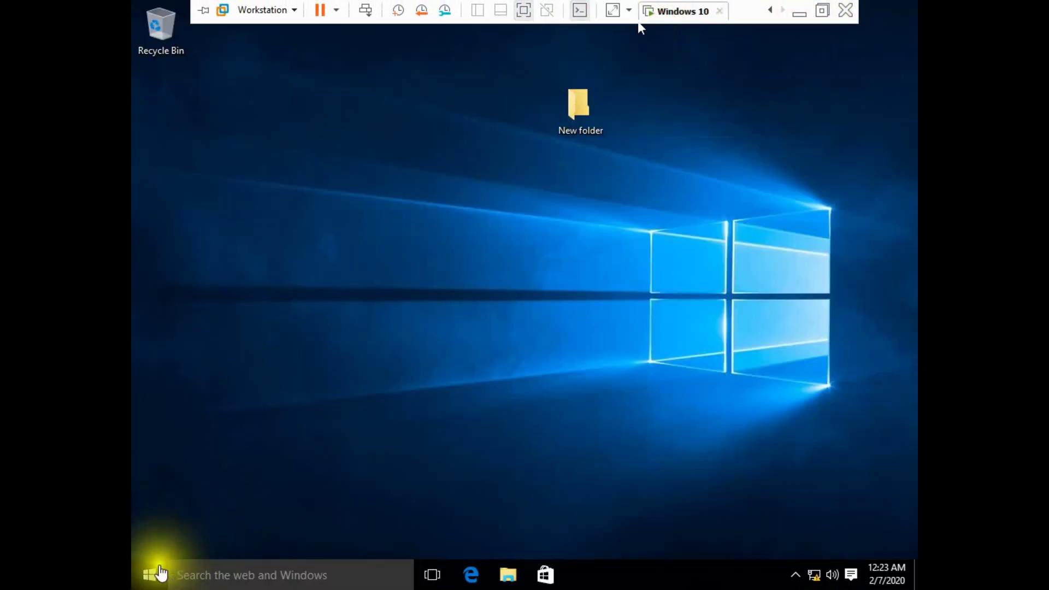
{"action": "right_click", "coordinate": [156, 573]}
{"action": "mouse_move", "coordinate": [305, 537]}
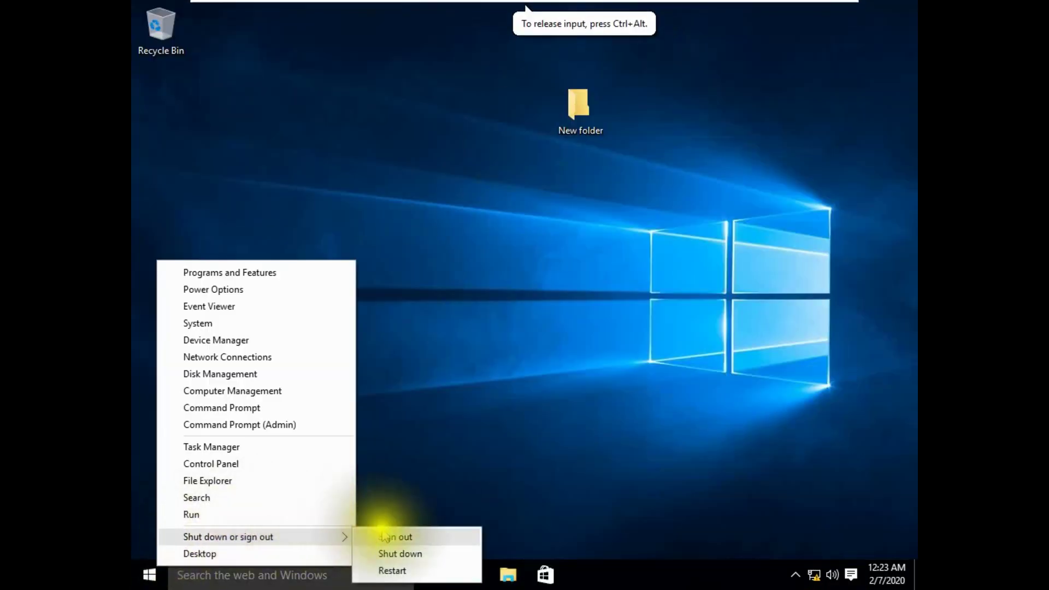
{"action": "left_click", "coordinate": [394, 538]}
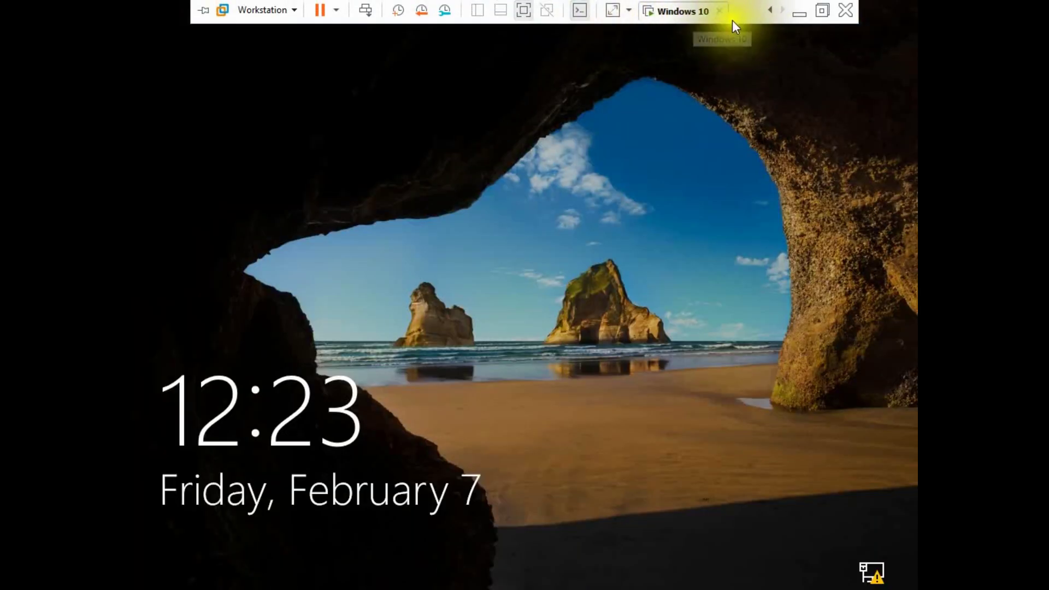
Sign in as Other user with the domain test user's UPN and password.
{"action": "left_click", "coordinate": [471, 249]}
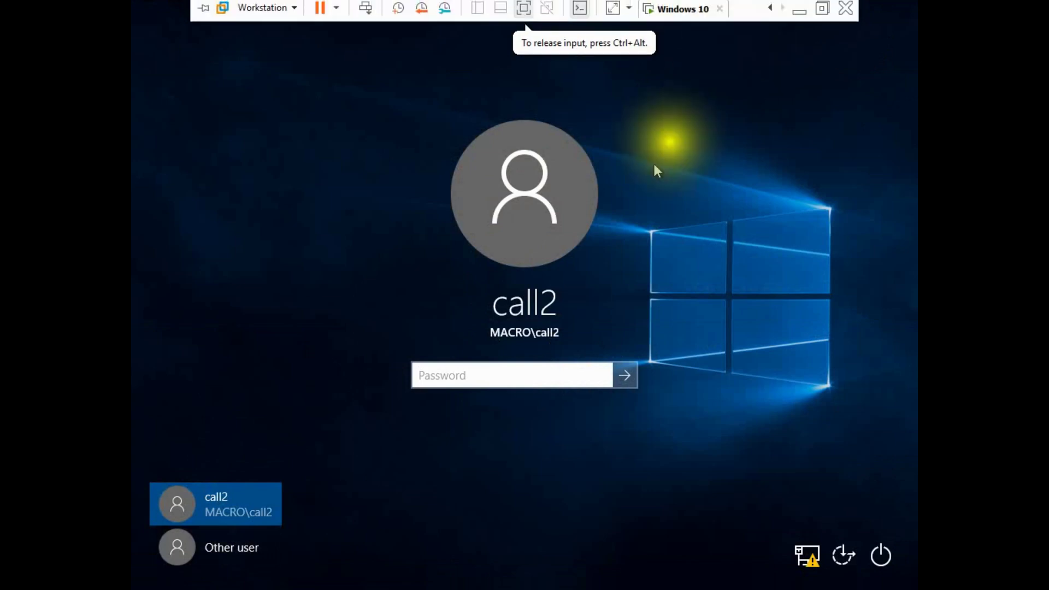
{"action": "left_click", "coordinate": [199, 563]}
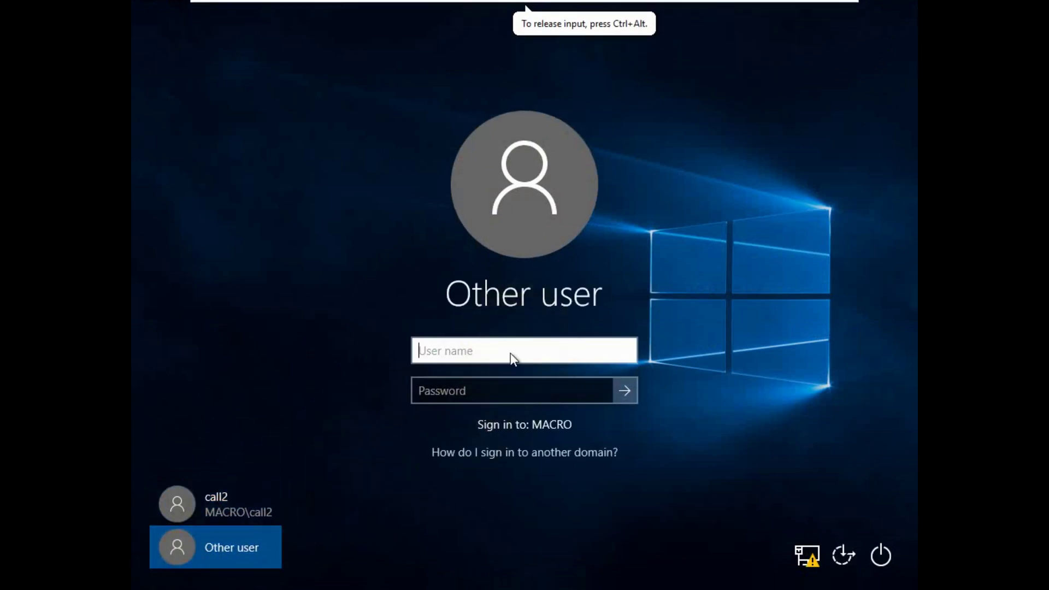
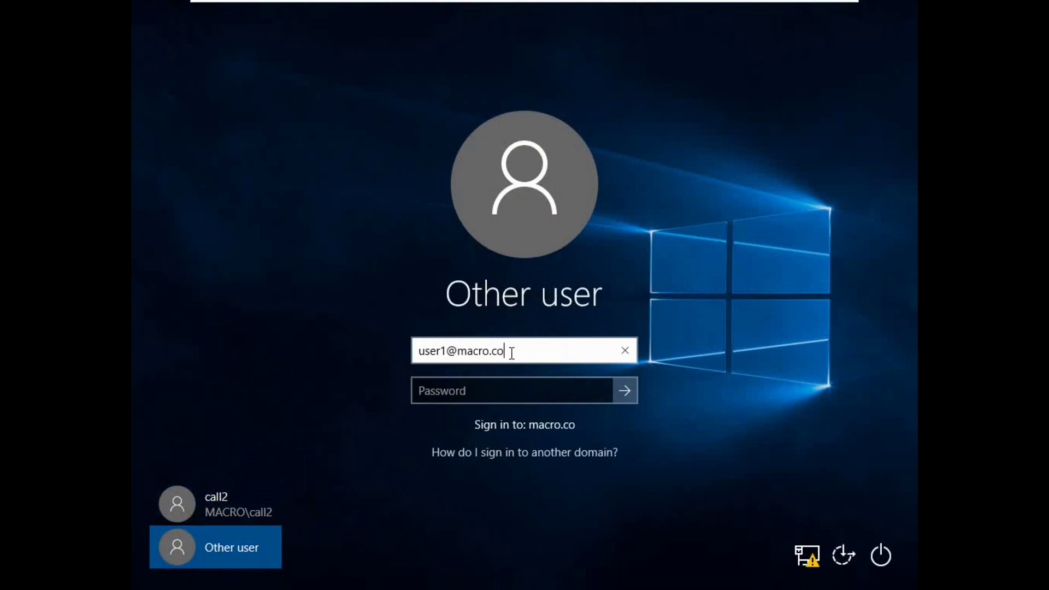
{"action": "key", "text": "Tab"}
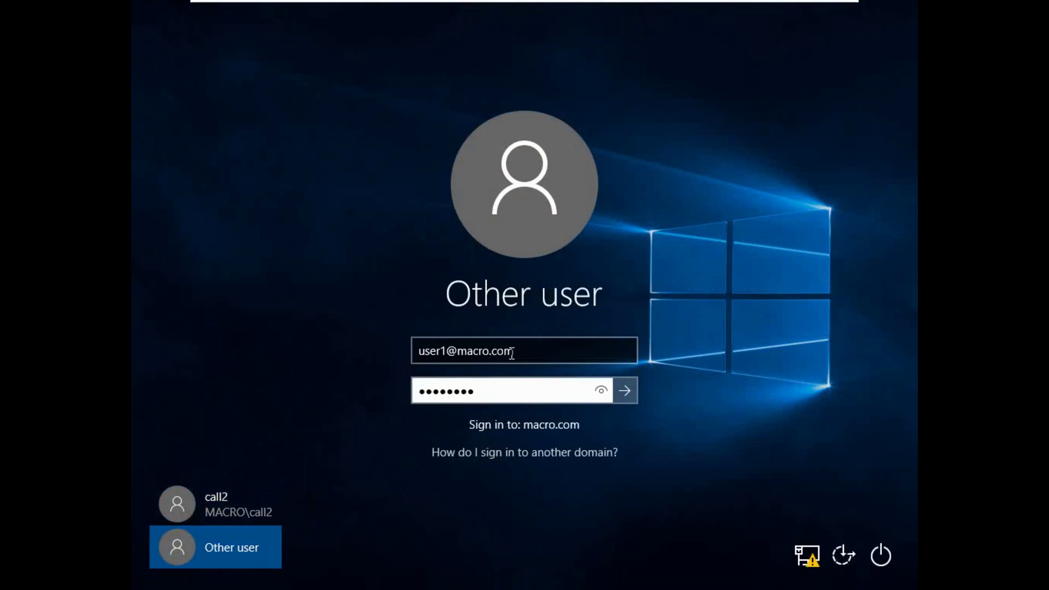
{"action": "key", "text": "Return"}
{"action": "mouse_move", "coordinate": [703, 3]}
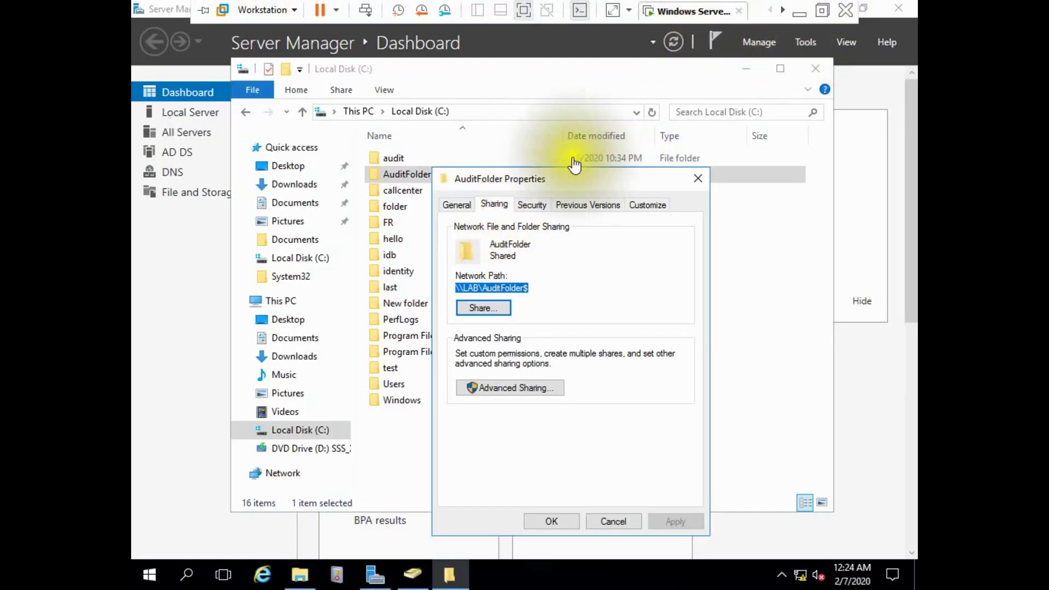
Check the Accounts_Dept users in ADUC, then return to the Windows 10 client.
{"action": "left_click", "coordinate": [414, 573]}
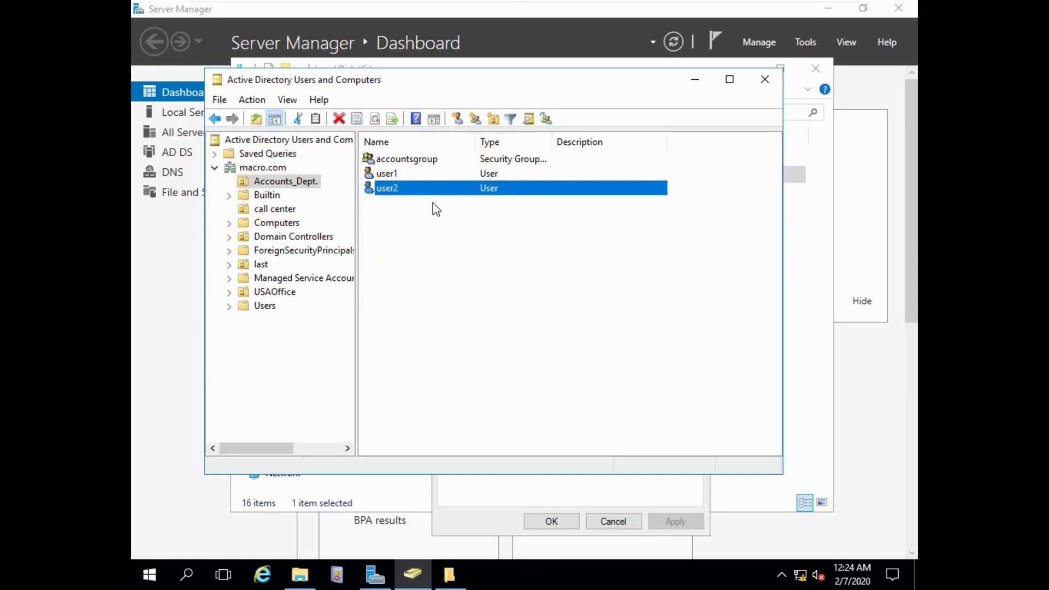
{"action": "mouse_move", "coordinate": [743, 17]}
{"action": "left_click", "coordinate": [782, 12]}
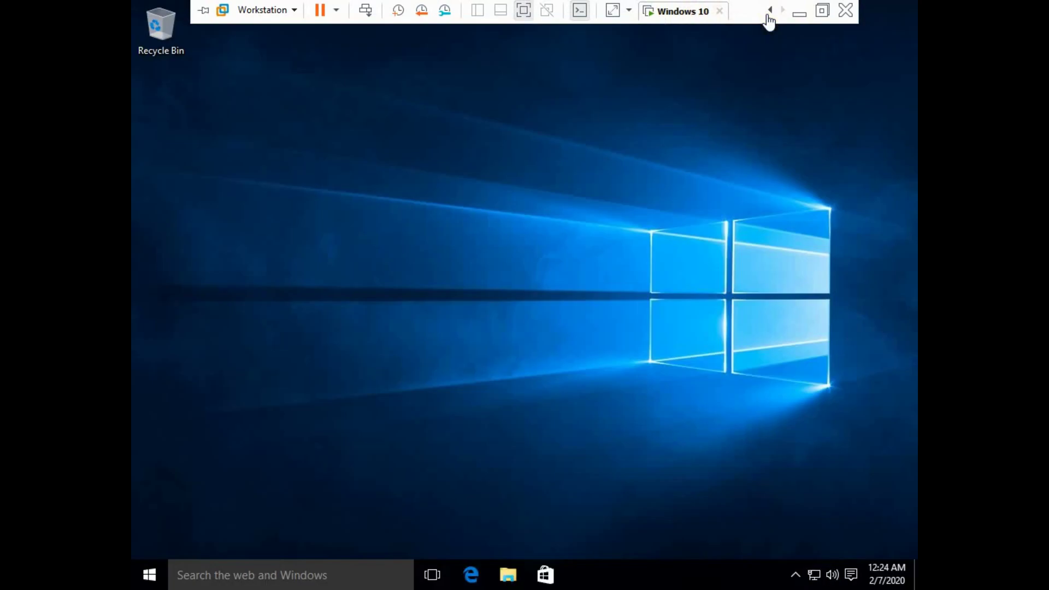
Open File Explorer on the Windows 10 client and browse Network.
{"action": "left_click", "coordinate": [509, 573]}
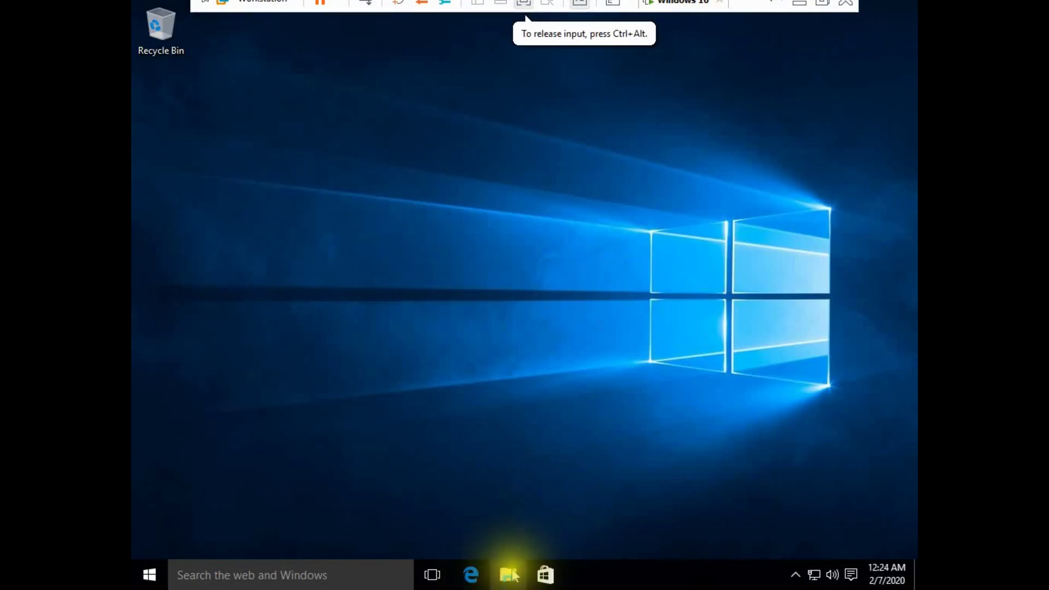
{"action": "left_click", "coordinate": [514, 575]}
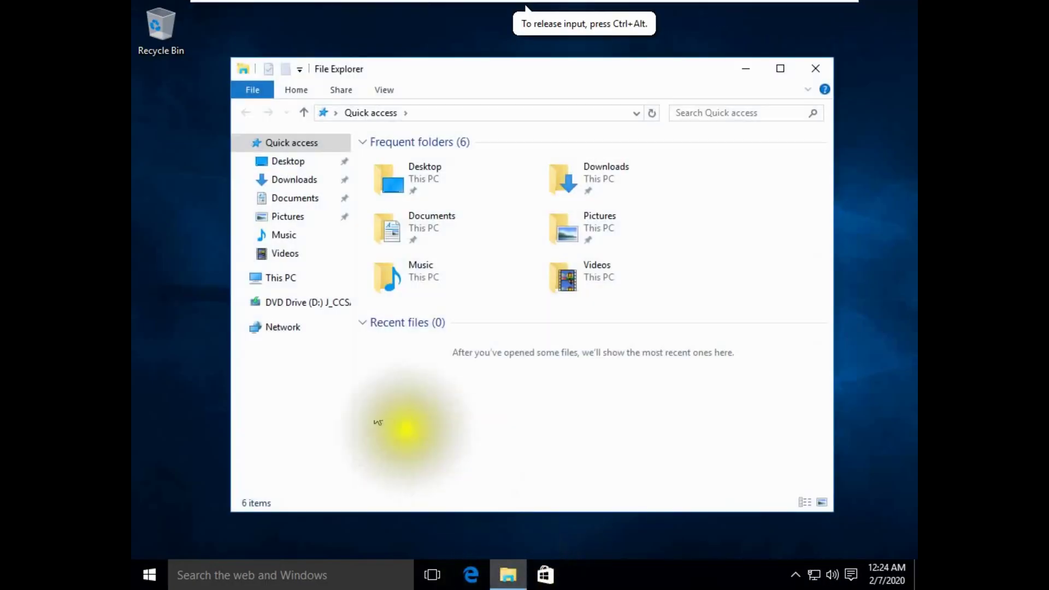
{"action": "left_click", "coordinate": [282, 328]}
Go to the hidden share \\lab\auditfolder$ and confirm it is empty.
{"action": "left_click", "coordinate": [421, 114]}
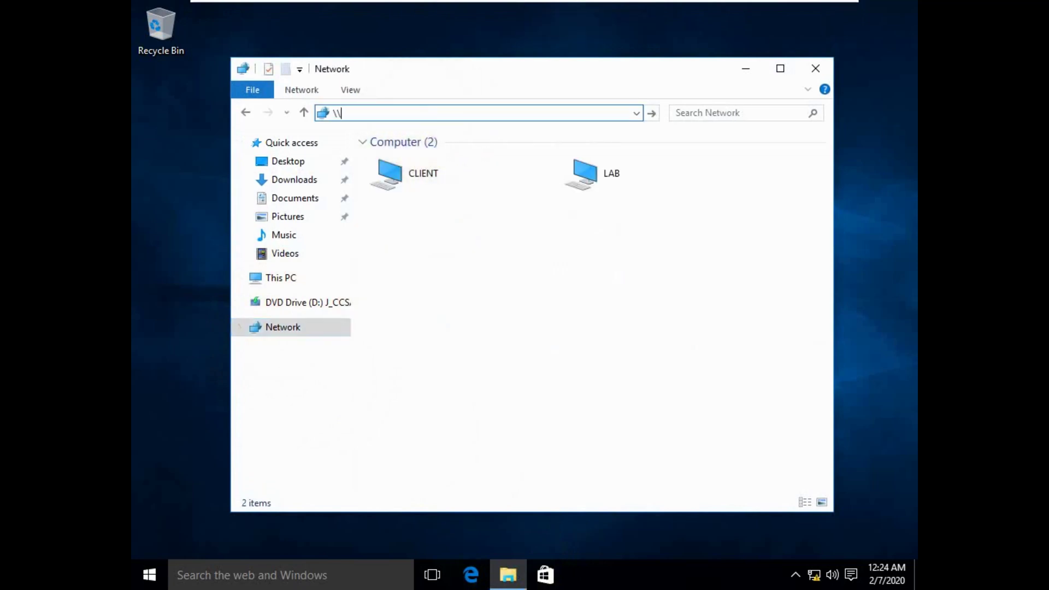
{"action": "type", "text": "\\lab\\"}
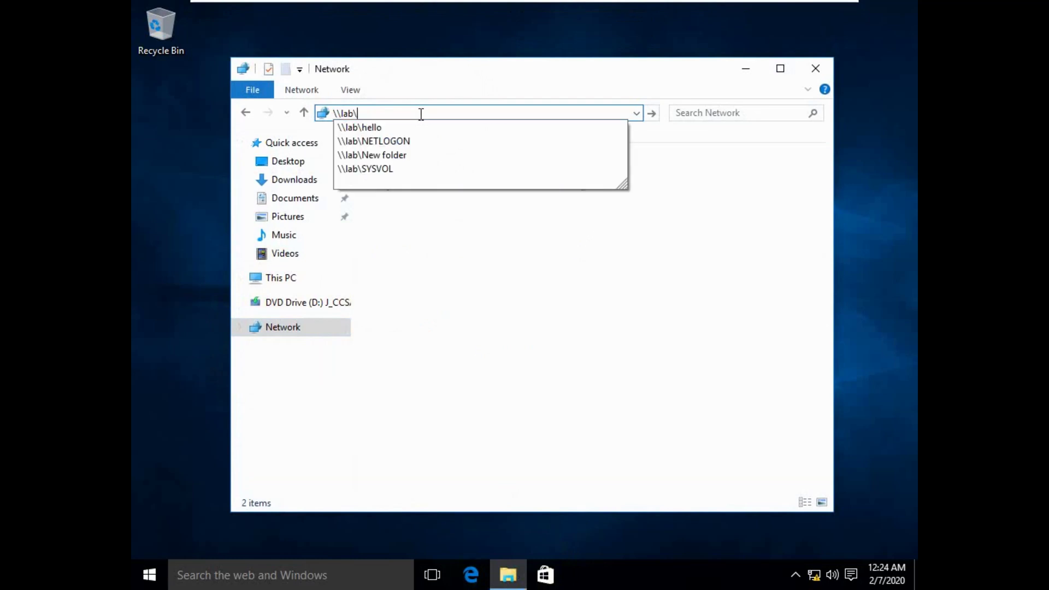
{"action": "mouse_move", "coordinate": [547, 8]}
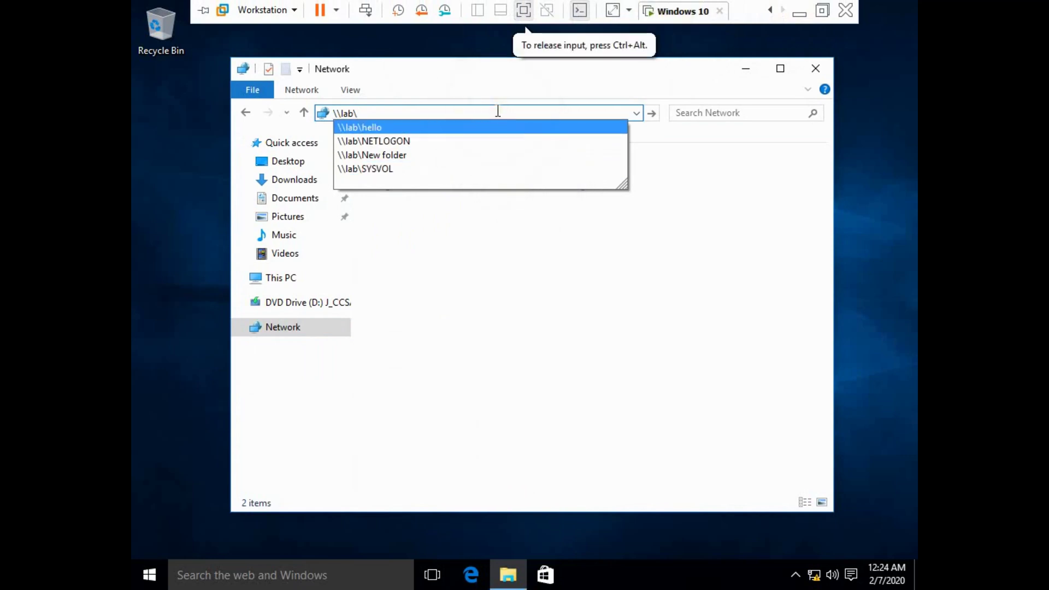
{"action": "type", "text": "auditfolder$"}
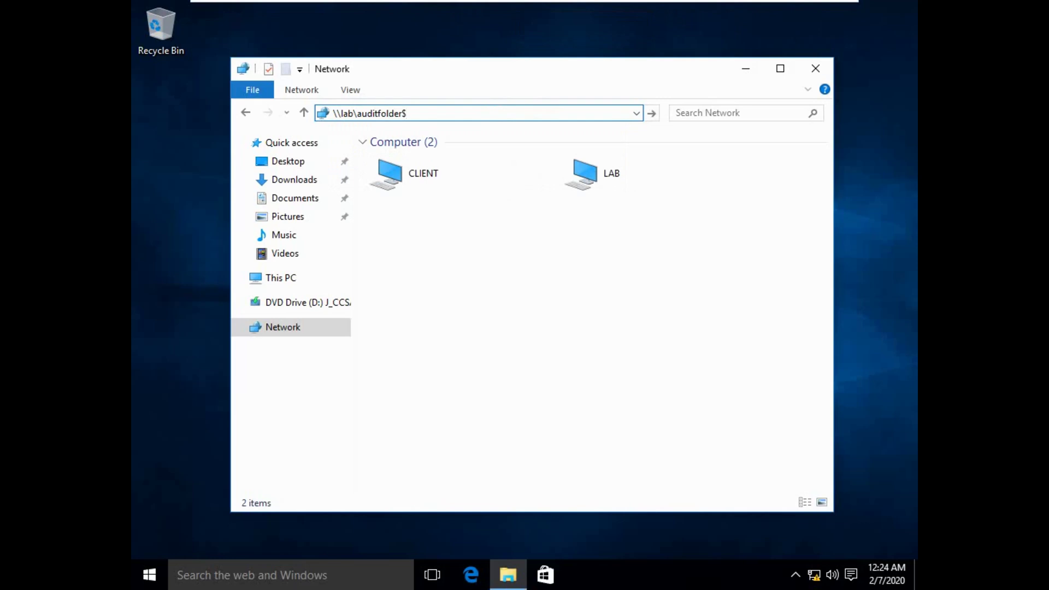
{"action": "key", "text": "Return"}
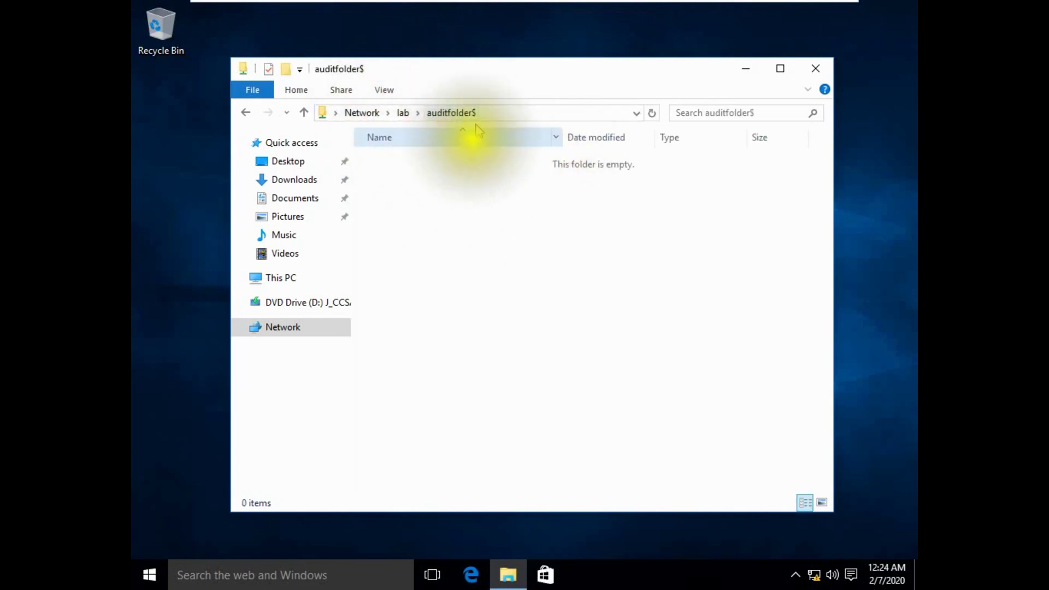
{"action": "left_click", "coordinate": [418, 113]}
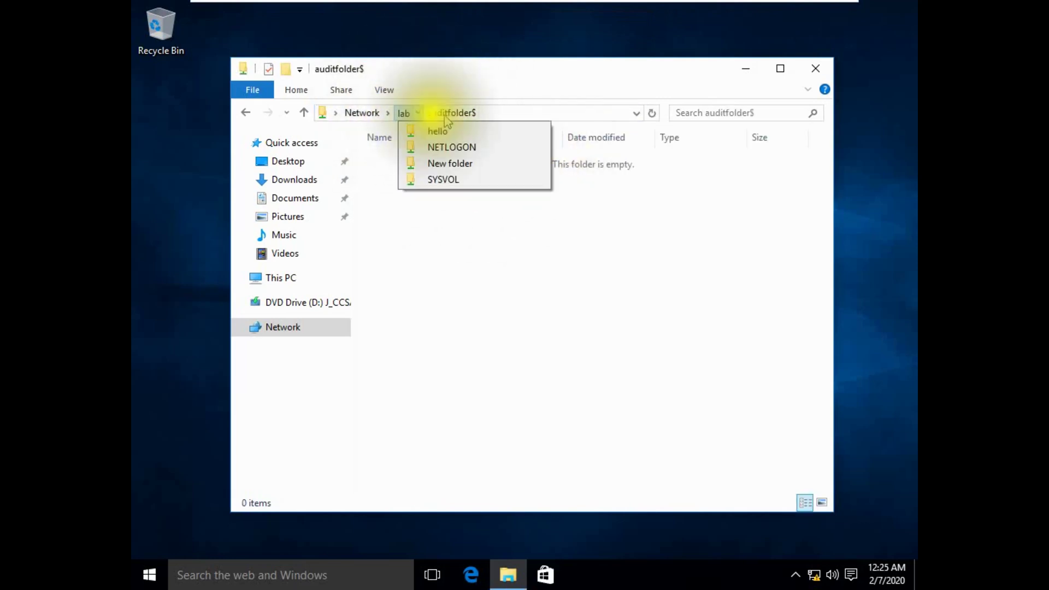
{"action": "left_click", "coordinate": [472, 113]}
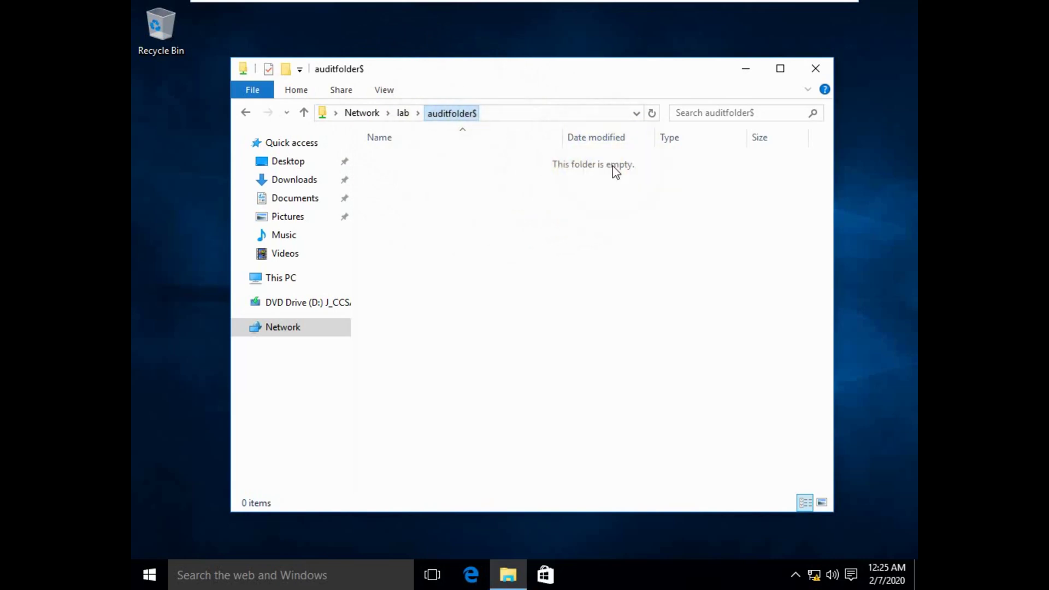
{"action": "mouse_move", "coordinate": [646, 5]}
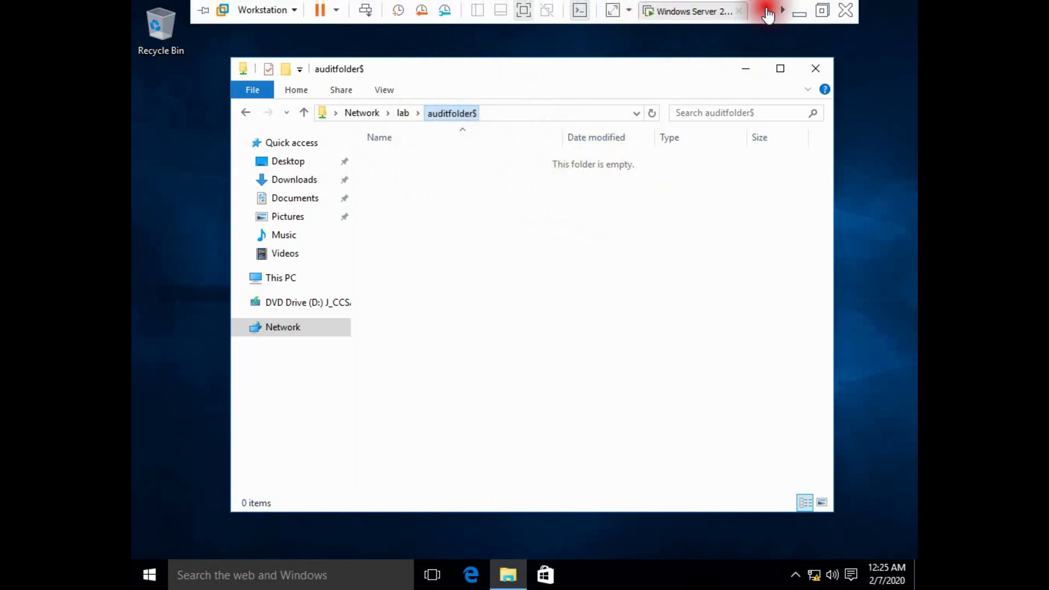
Open C:\AuditFolder on the server, then return to the Windows 10 client.
{"action": "left_click", "coordinate": [721, 11]}
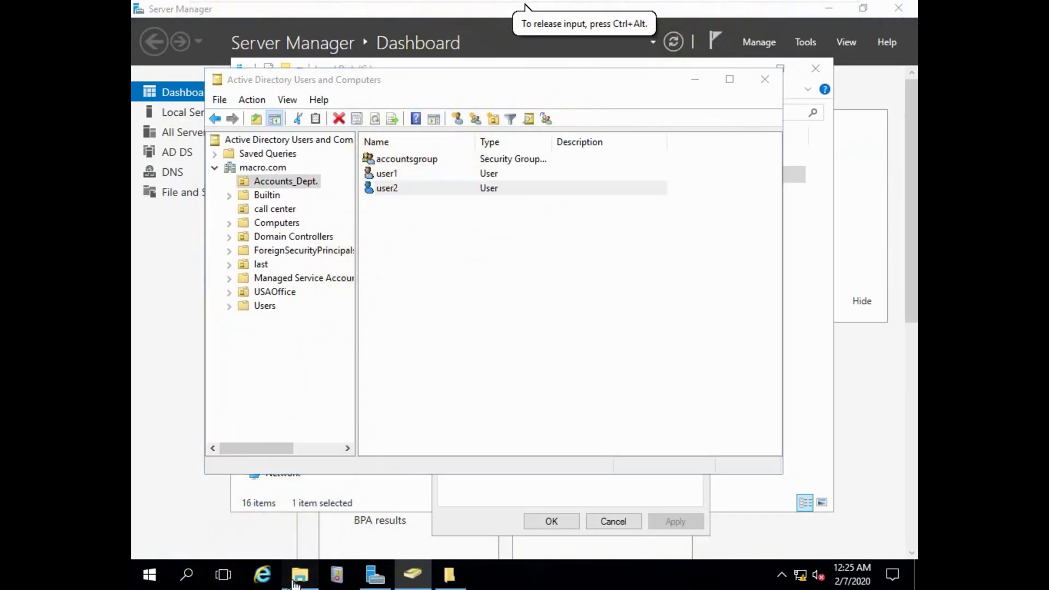
{"action": "left_click", "coordinate": [299, 575]}
{"action": "double_click", "coordinate": [430, 175]}
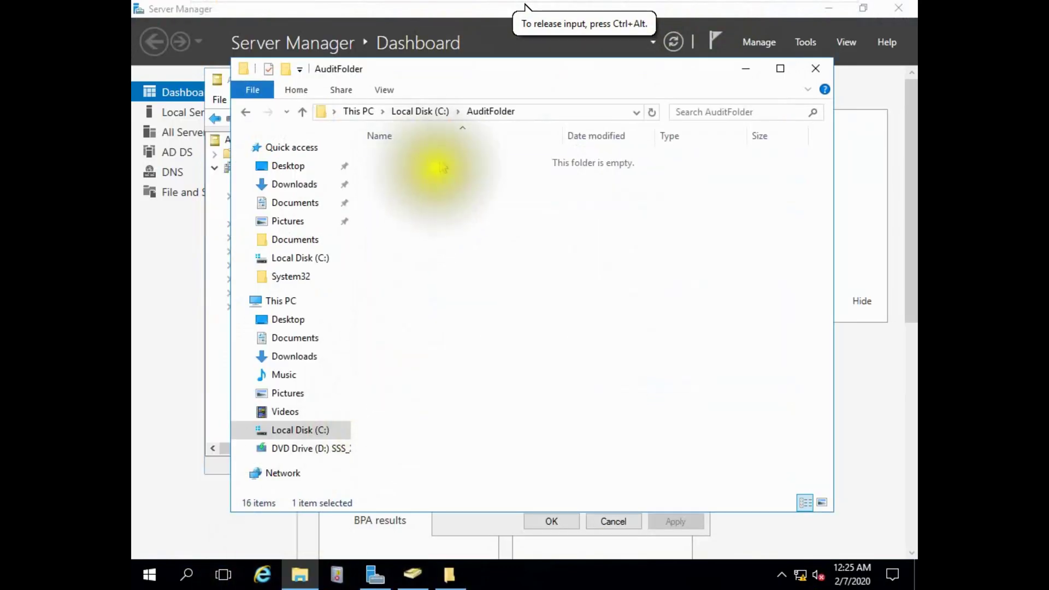
{"action": "mouse_move", "coordinate": [753, 2]}
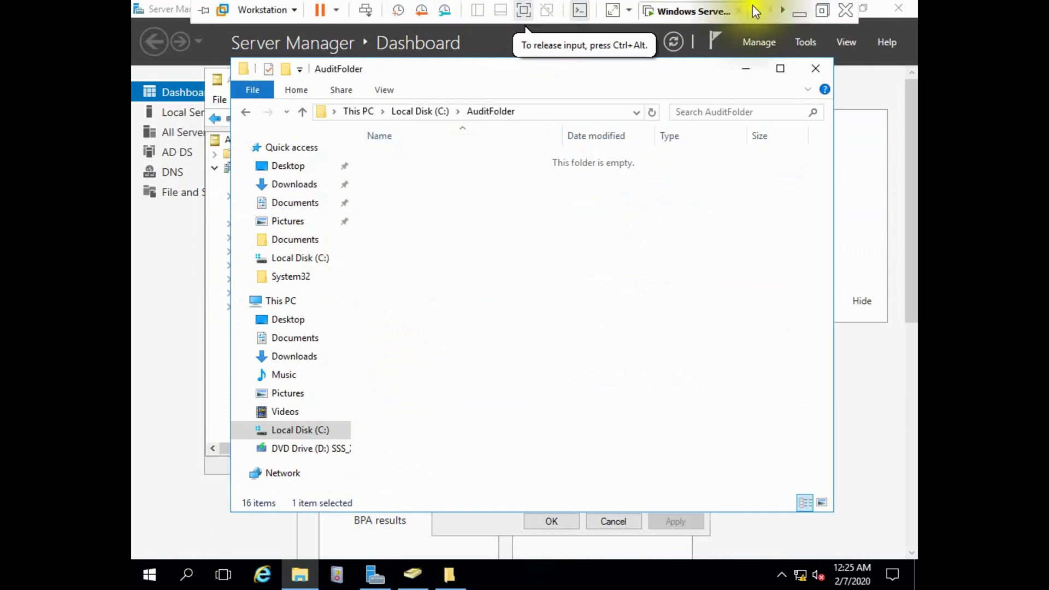
{"action": "left_click", "coordinate": [783, 11]}
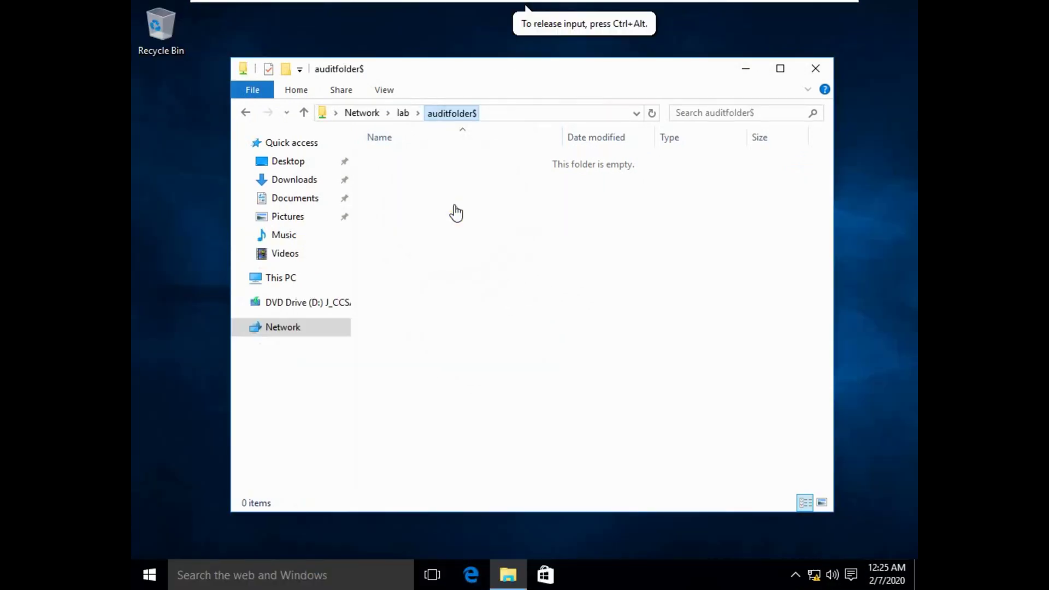
Create a folder named hello in the share and verify it in the server's AuditFolder.
{"action": "key", "text": "ctrl+shift+n"}
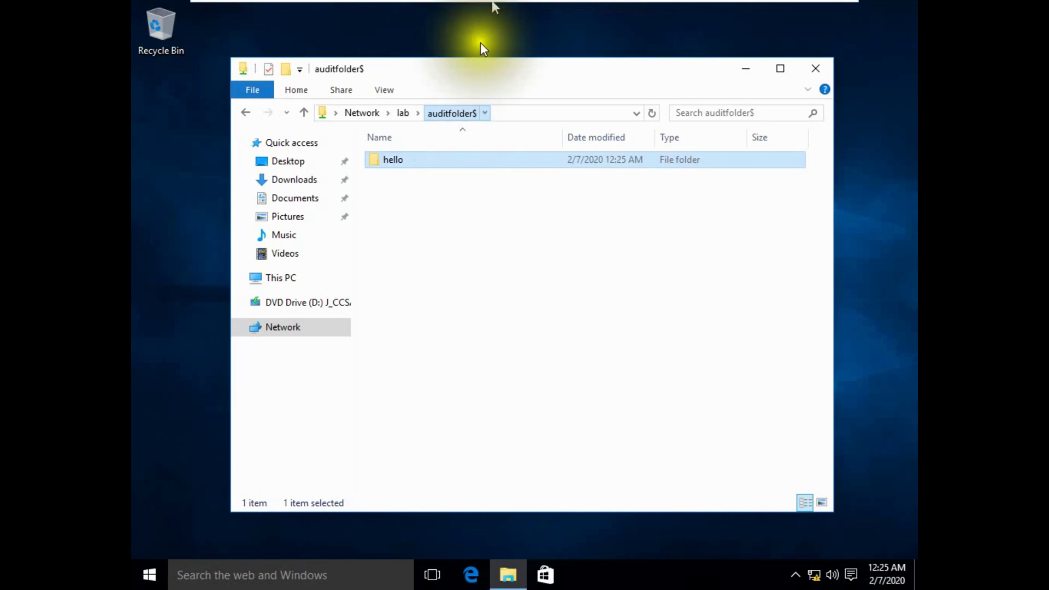
{"action": "mouse_move", "coordinate": [548, 1]}
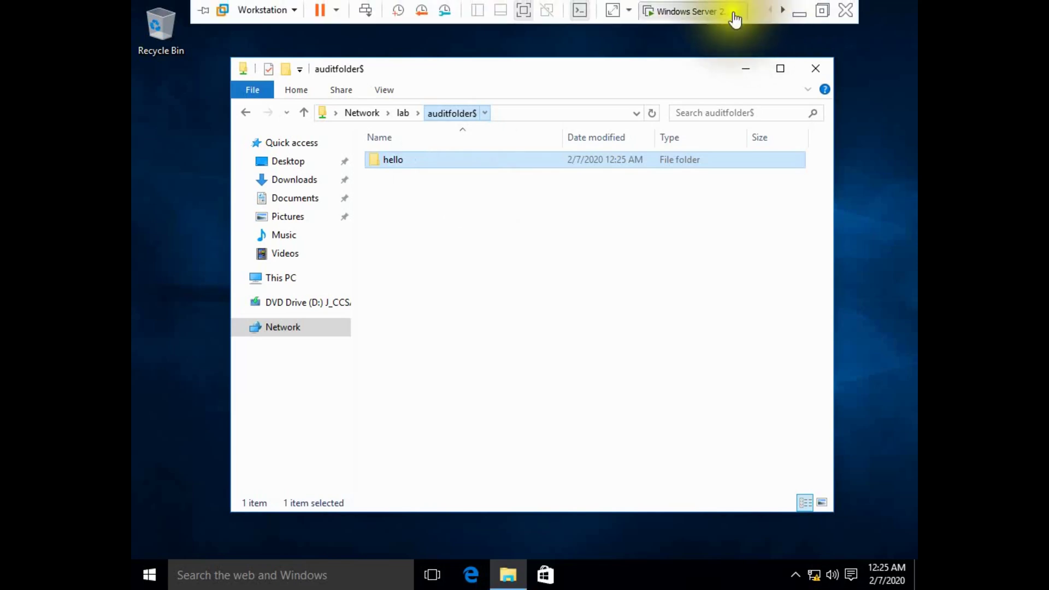
{"action": "left_click", "coordinate": [735, 19]}
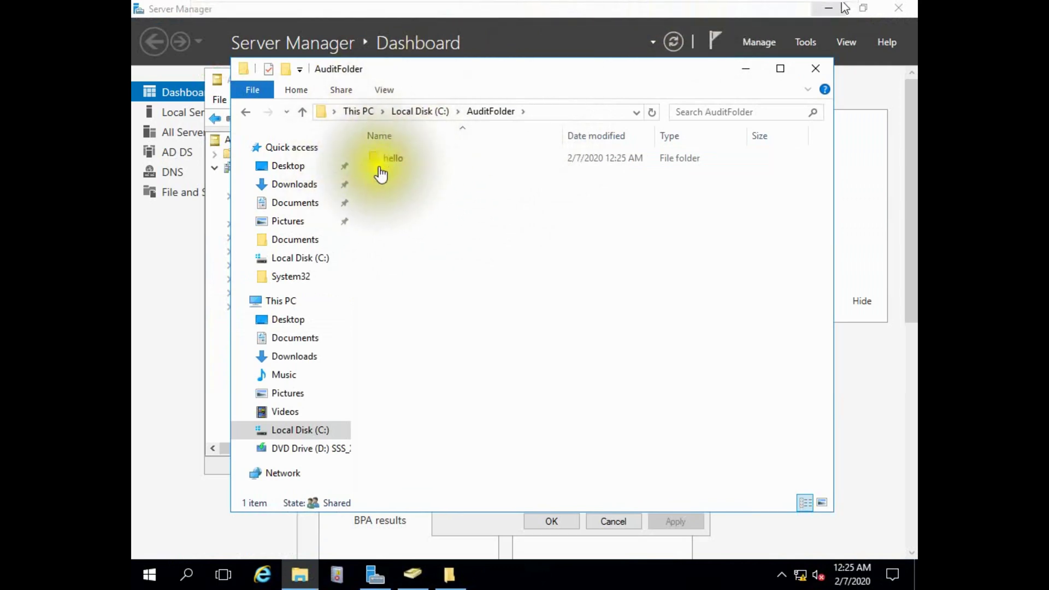
{"action": "left_click", "coordinate": [302, 111]}
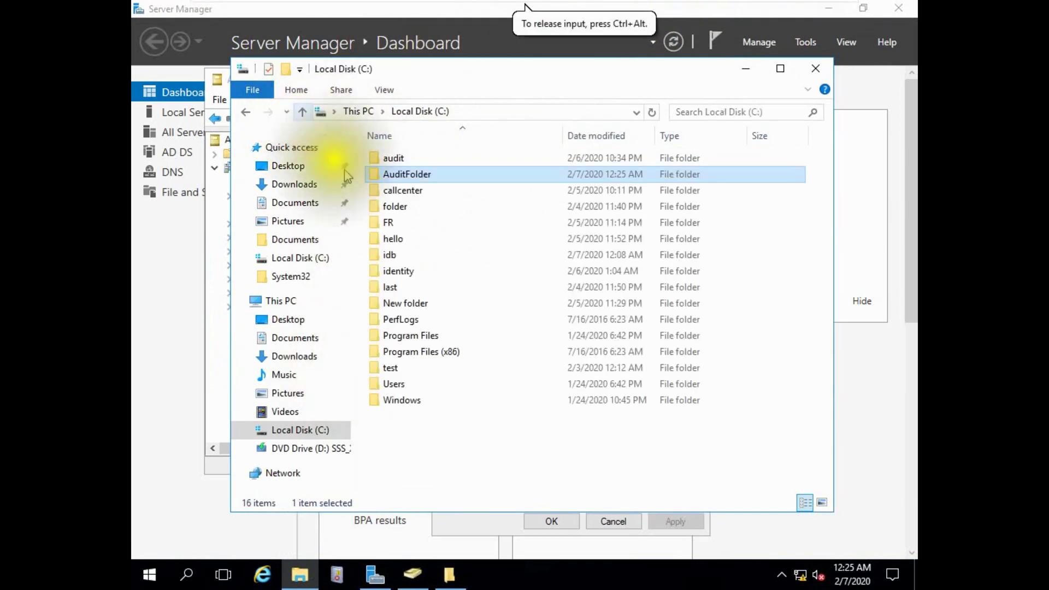
{"action": "double_click", "coordinate": [402, 175]}
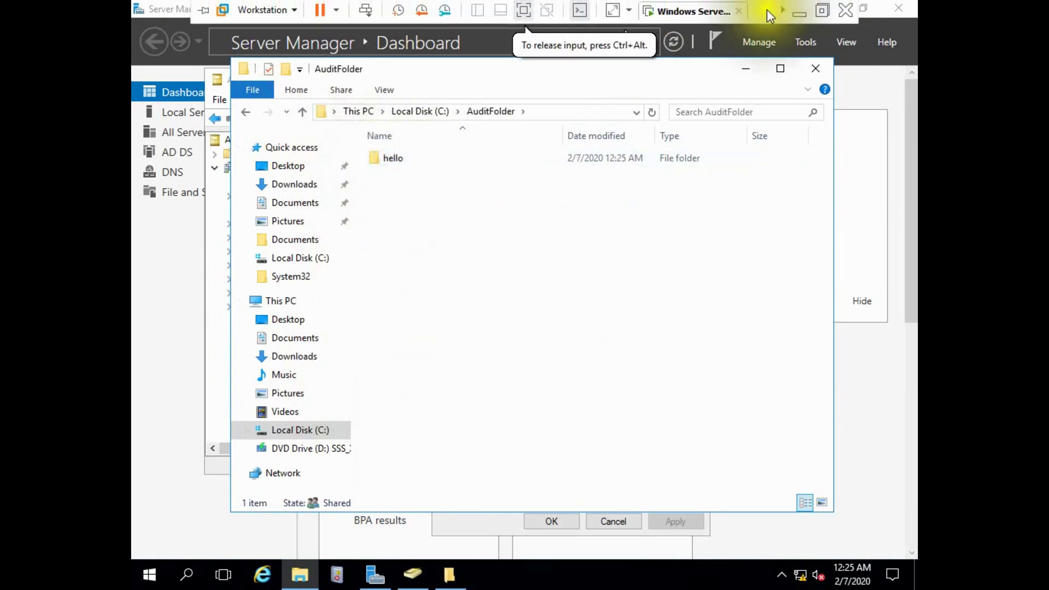
{"action": "left_click", "coordinate": [782, 12]}
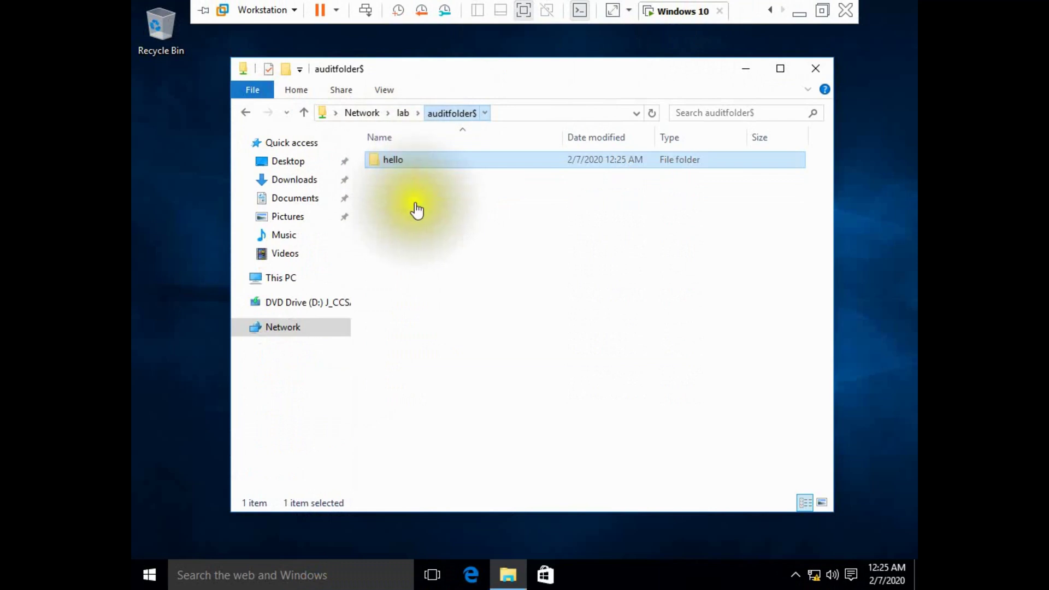
Create a text document named 'how are u' in the share, then minimize the server's AuditFolder window.
{"action": "right_click", "coordinate": [405, 191]}
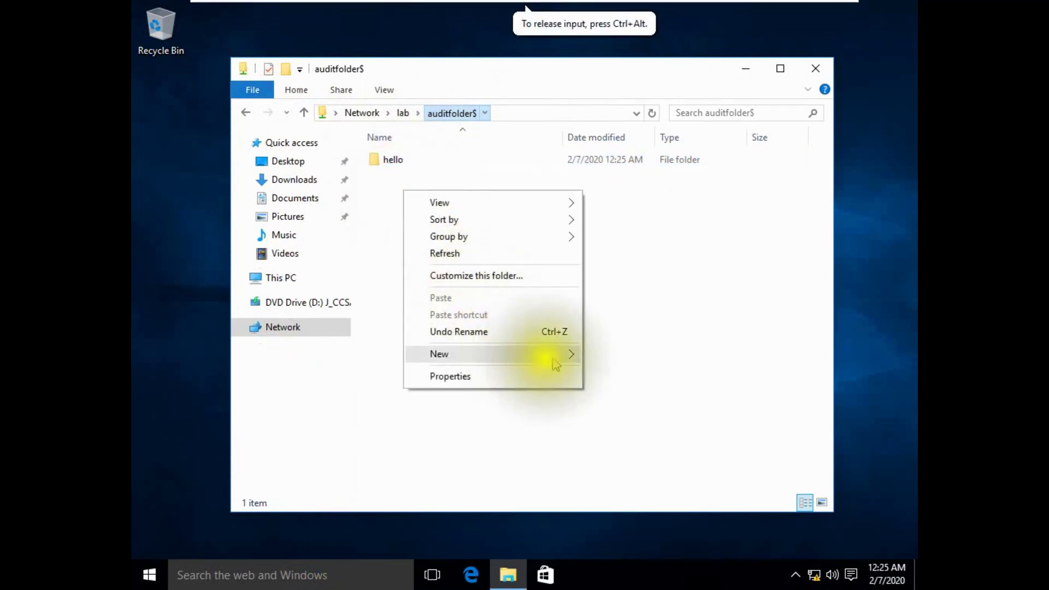
{"action": "mouse_move", "coordinate": [538, 354]}
{"action": "left_click", "coordinate": [625, 461]}
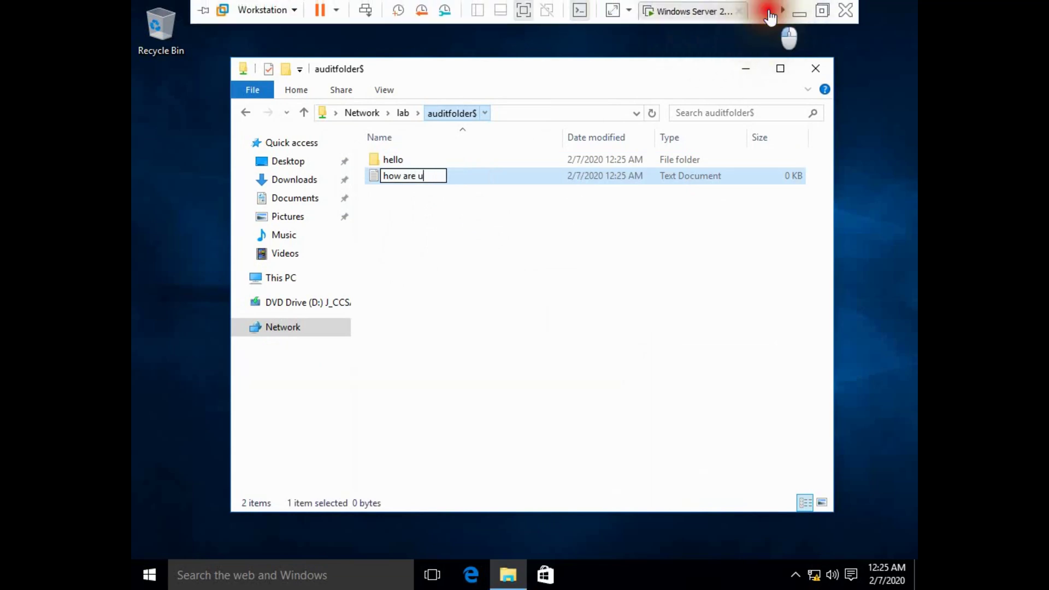
{"action": "left_click", "coordinate": [569, 241]}
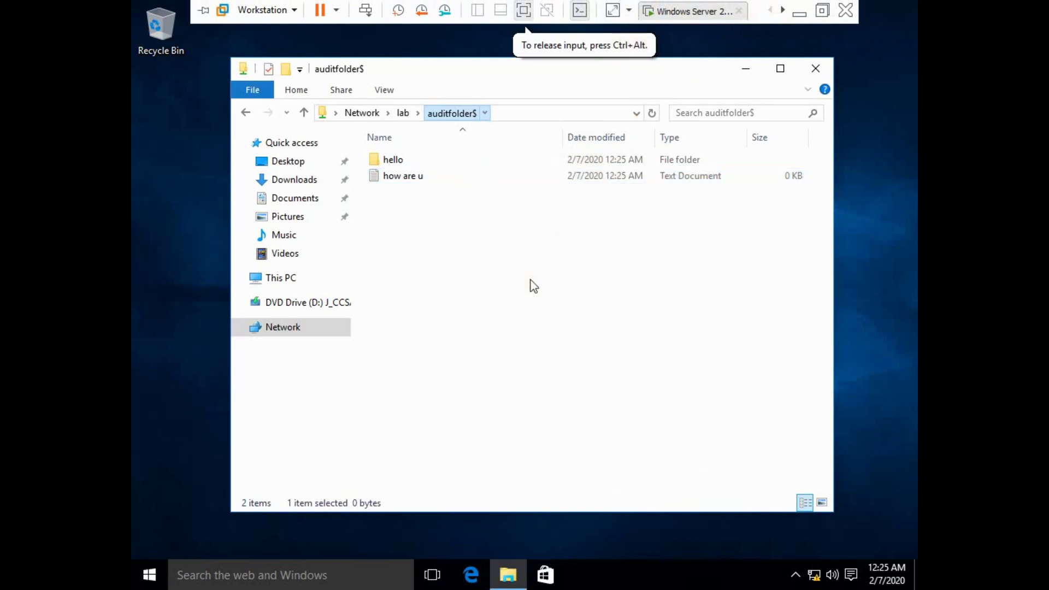
{"action": "left_click", "coordinate": [689, 11]}
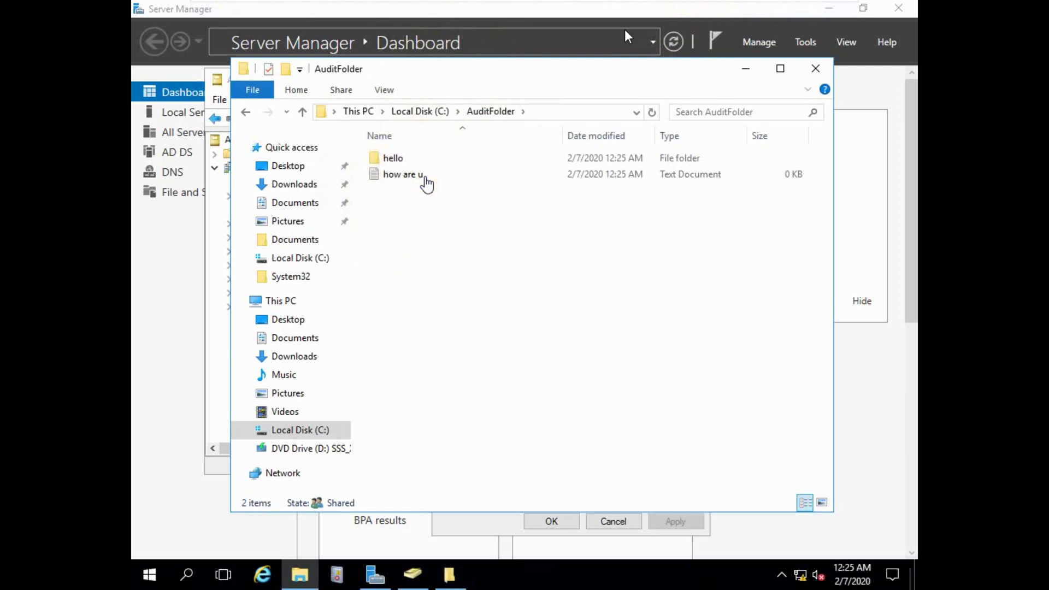
{"action": "left_click", "coordinate": [745, 69]}
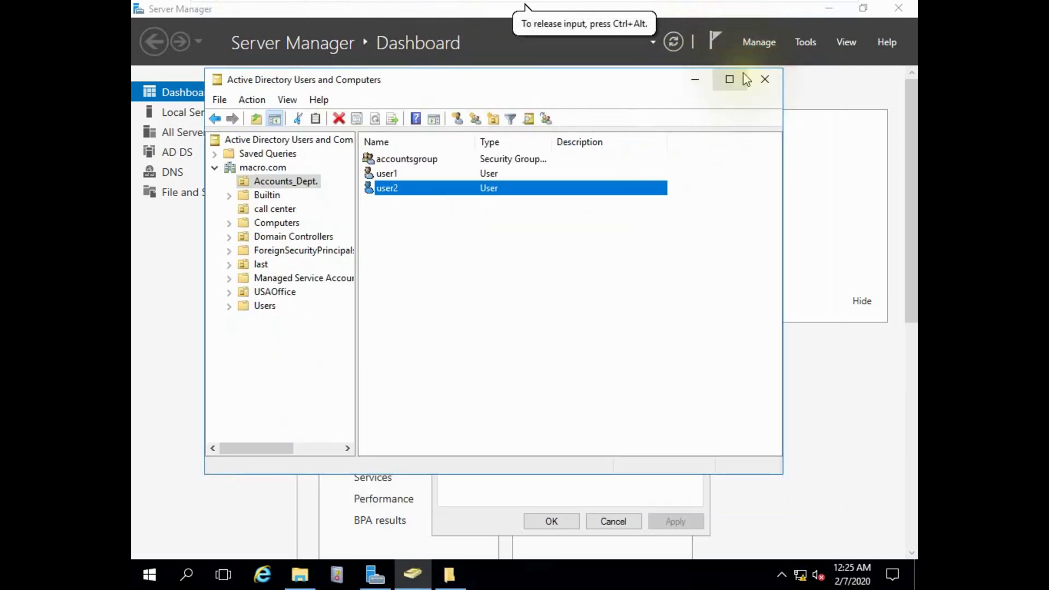
Open Group Policy Management from Server Manager's Tools.
{"action": "left_click", "coordinate": [696, 78]}
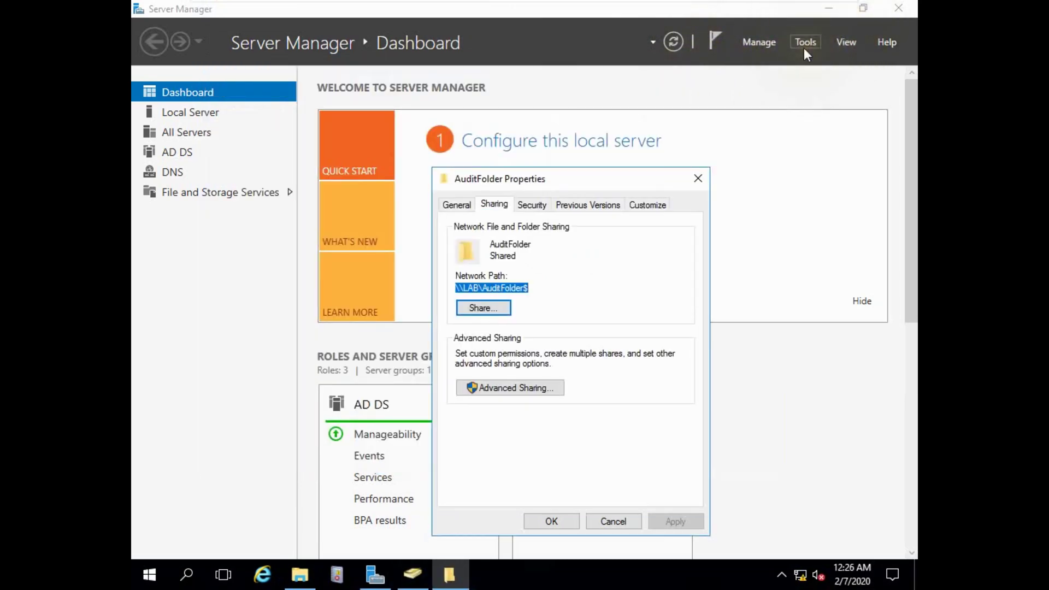
{"action": "left_click", "coordinate": [804, 48]}
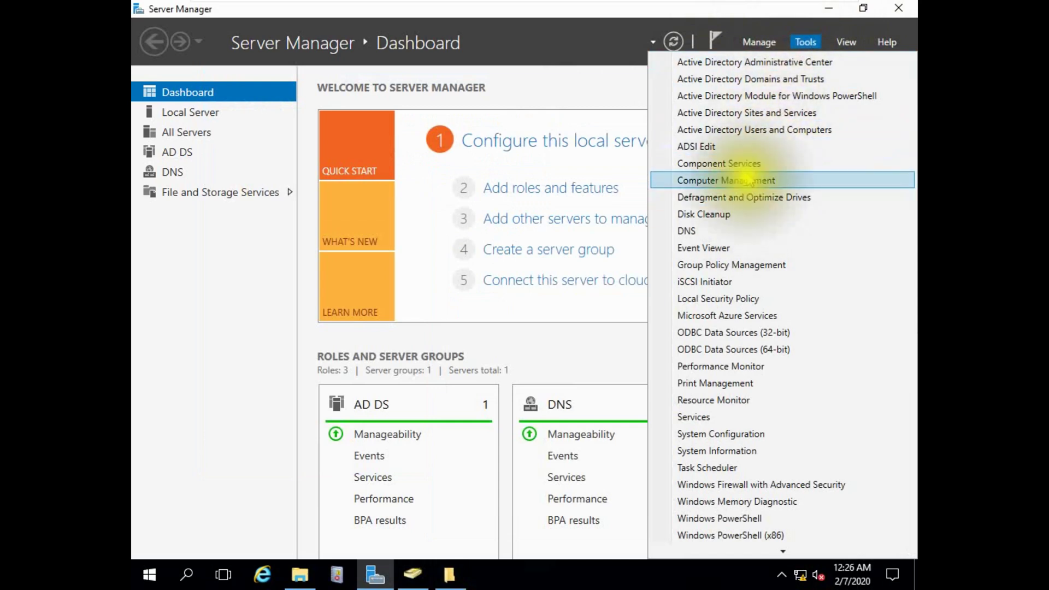
{"action": "left_click", "coordinate": [745, 266]}
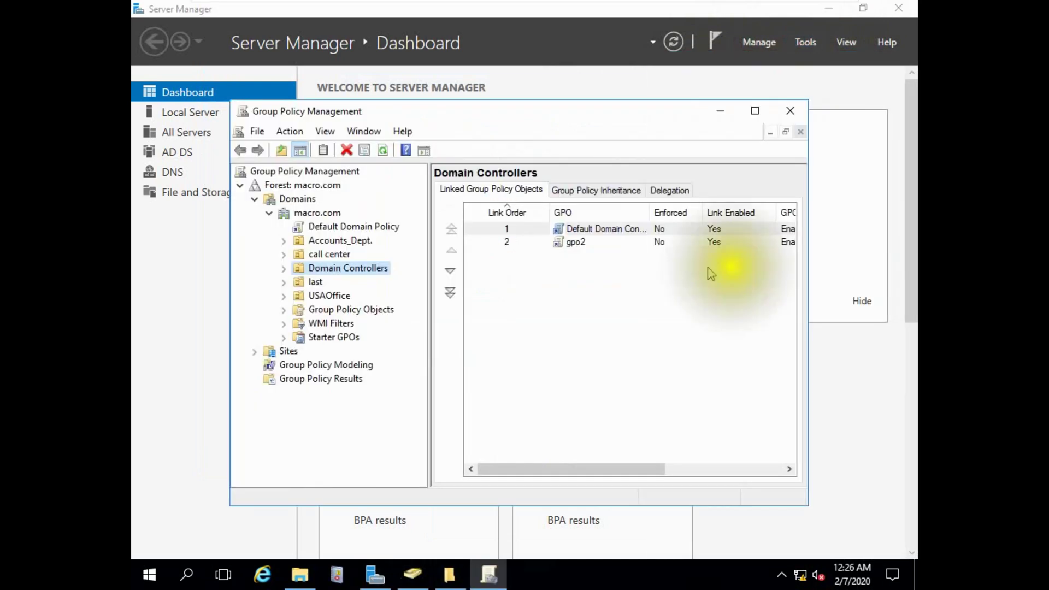
Create a GPO named 'audit gpo' linked to the Accounts_Dept. OU.
{"action": "left_click", "coordinate": [334, 242]}
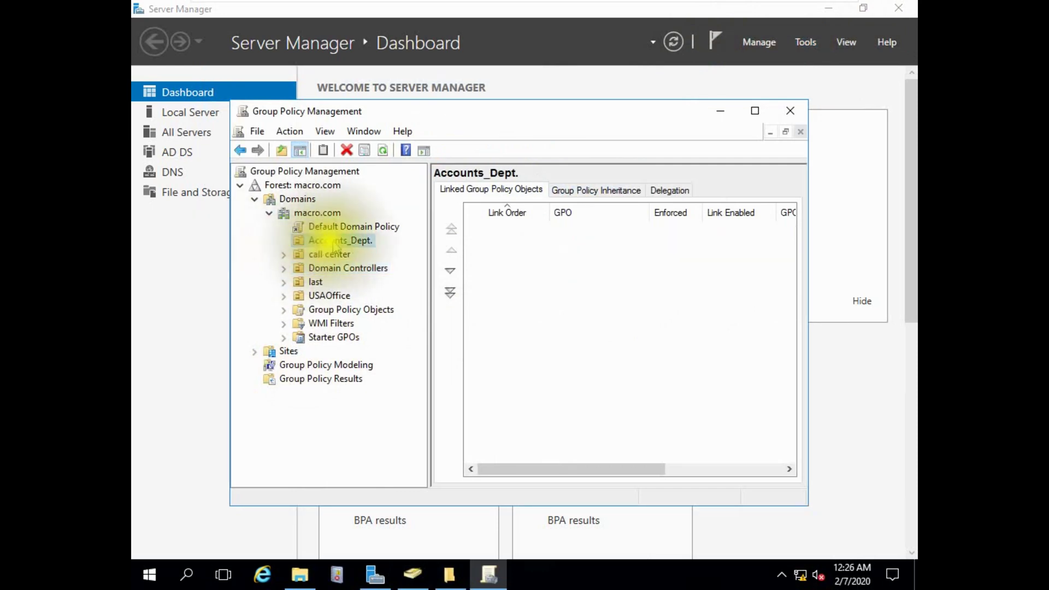
{"action": "right_click", "coordinate": [337, 240]}
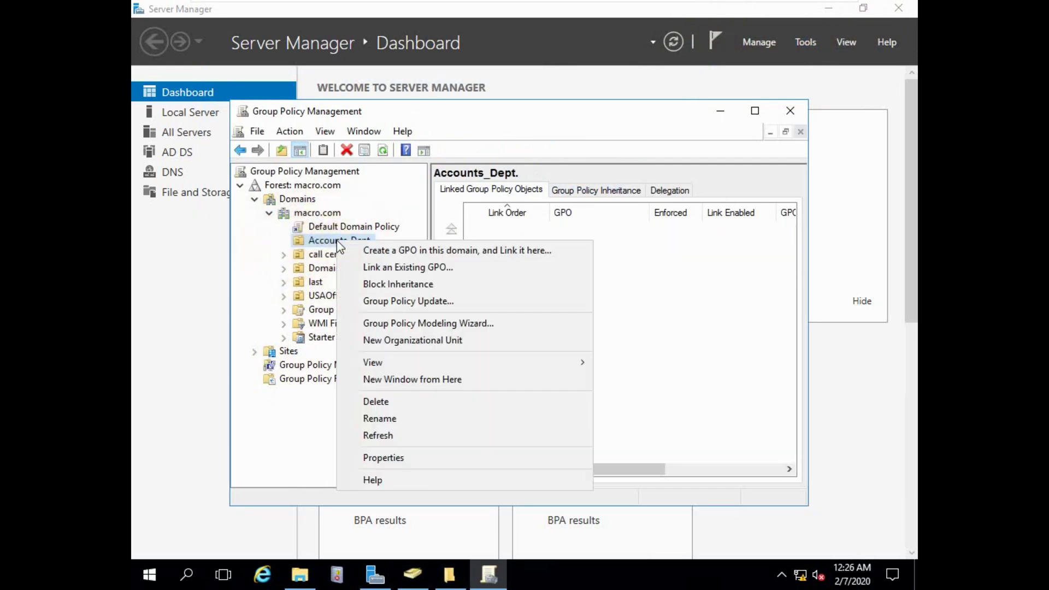
{"action": "left_click", "coordinate": [407, 250]}
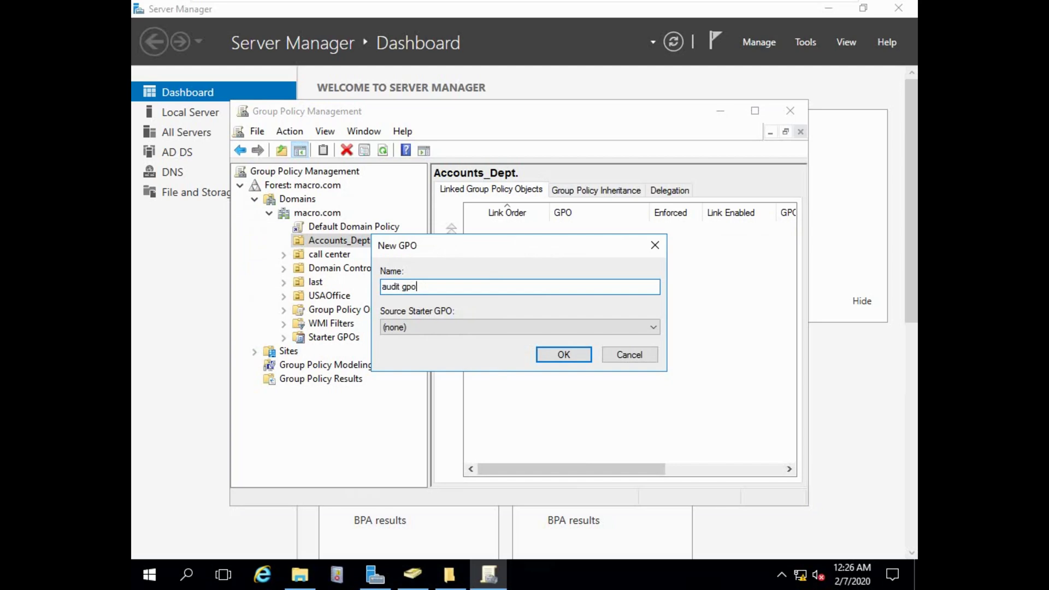
{"action": "left_click", "coordinate": [560, 355]}
Open audit gpo in the Group Policy Management Editor.
{"action": "left_click", "coordinate": [350, 255]}
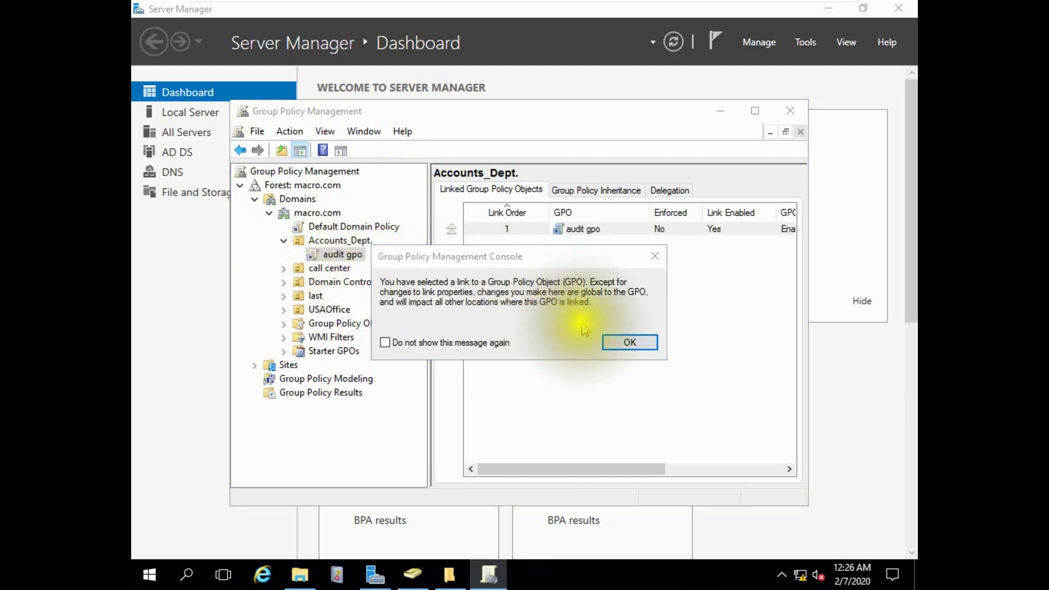
{"action": "left_click", "coordinate": [623, 342]}
{"action": "right_click", "coordinate": [348, 258]}
{"action": "left_click", "coordinate": [390, 267]}
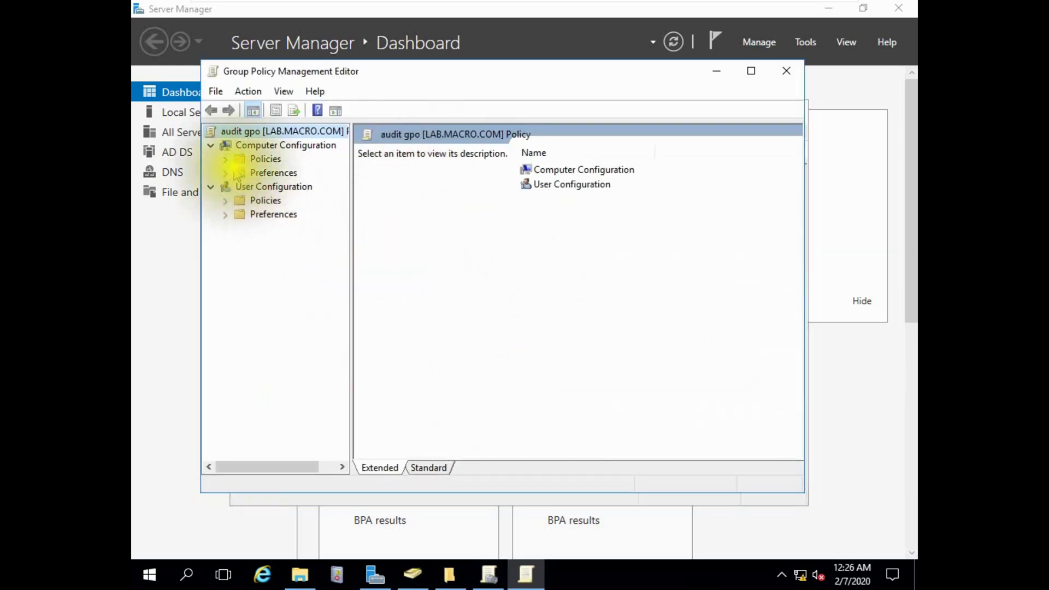
Navigate to Computer Configuration > Security Settings > Local Policies > Audit Policy.
{"action": "left_click", "coordinate": [224, 159]}
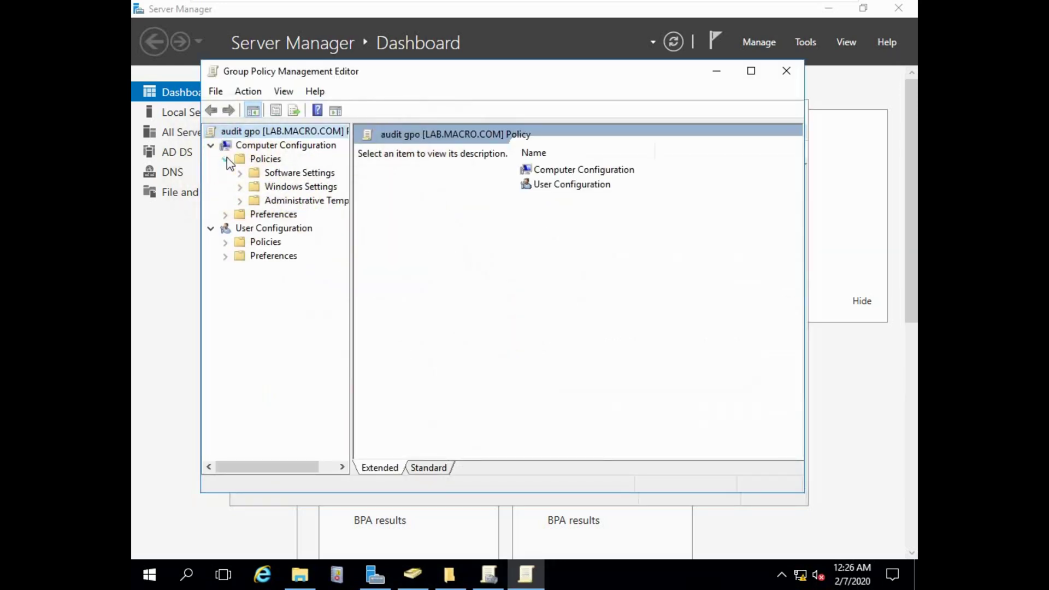
{"action": "left_click", "coordinate": [240, 187]}
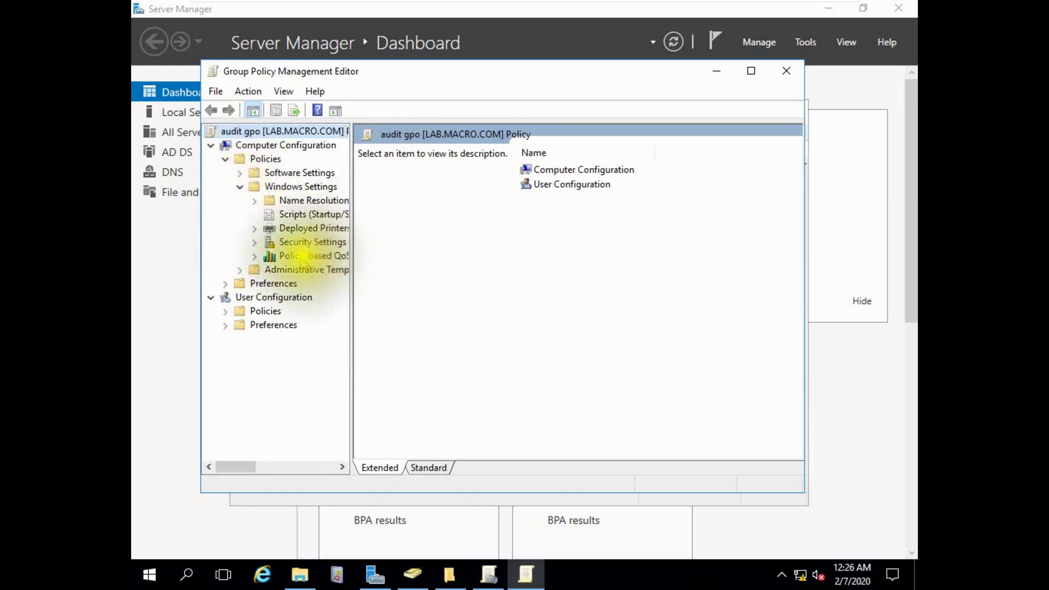
{"action": "left_click", "coordinate": [254, 242]}
{"action": "left_click_drag", "start_coordinate": [352, 257], "coordinate": [438, 261]}
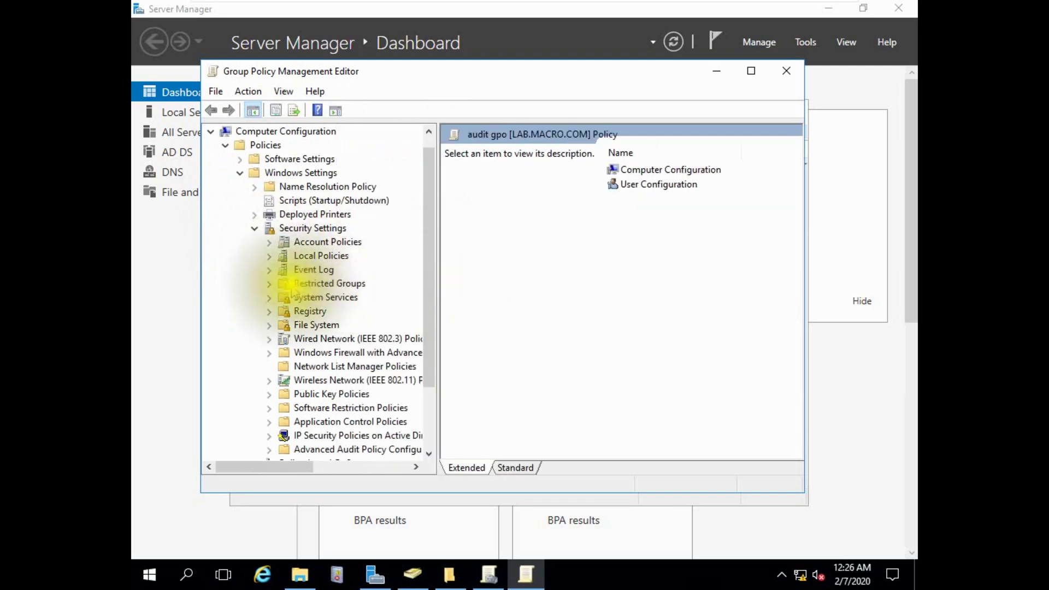
{"action": "left_click", "coordinate": [269, 242]}
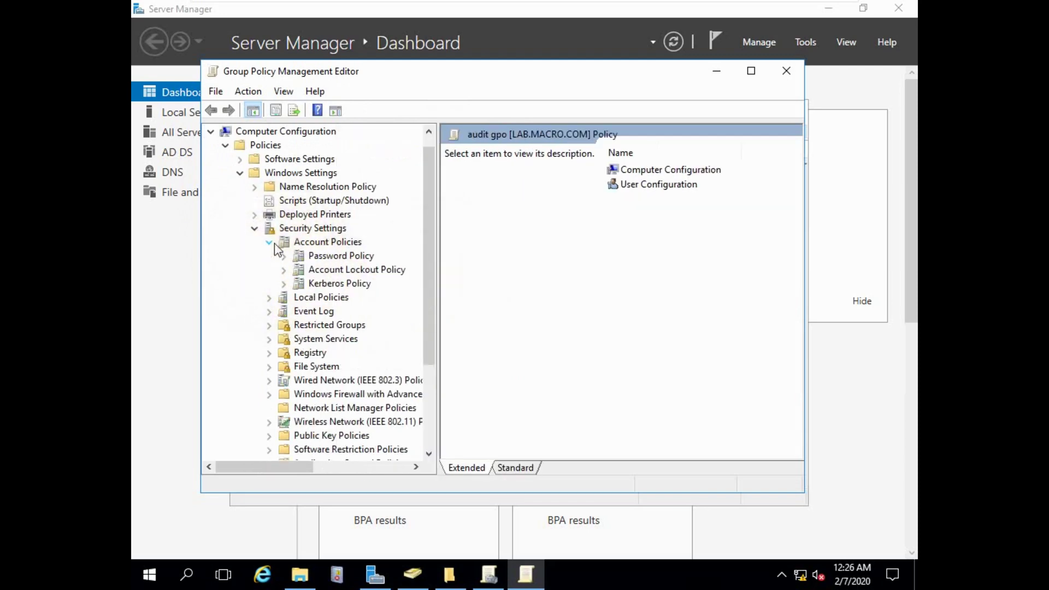
{"action": "left_click", "coordinate": [270, 298]}
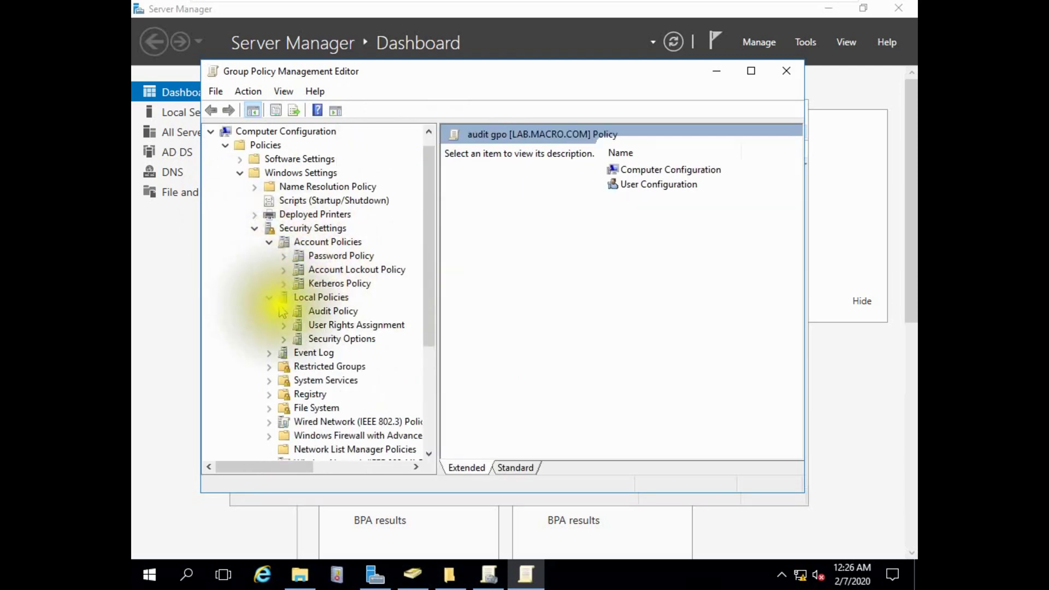
{"action": "left_click", "coordinate": [316, 312]}
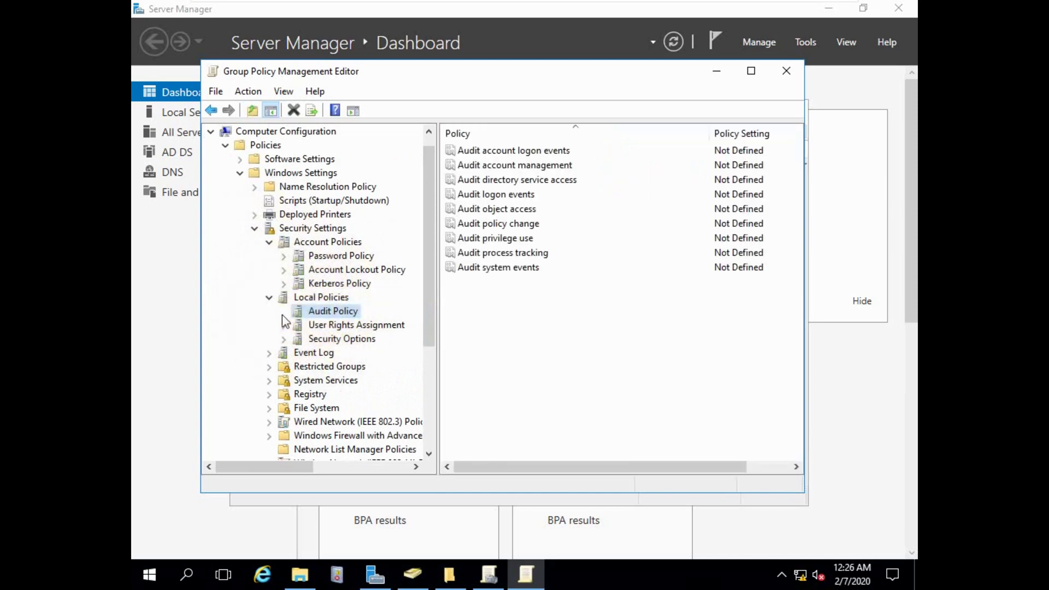
Define Audit object access to audit both Success and Failure.
{"action": "right_click", "coordinate": [486, 208]}
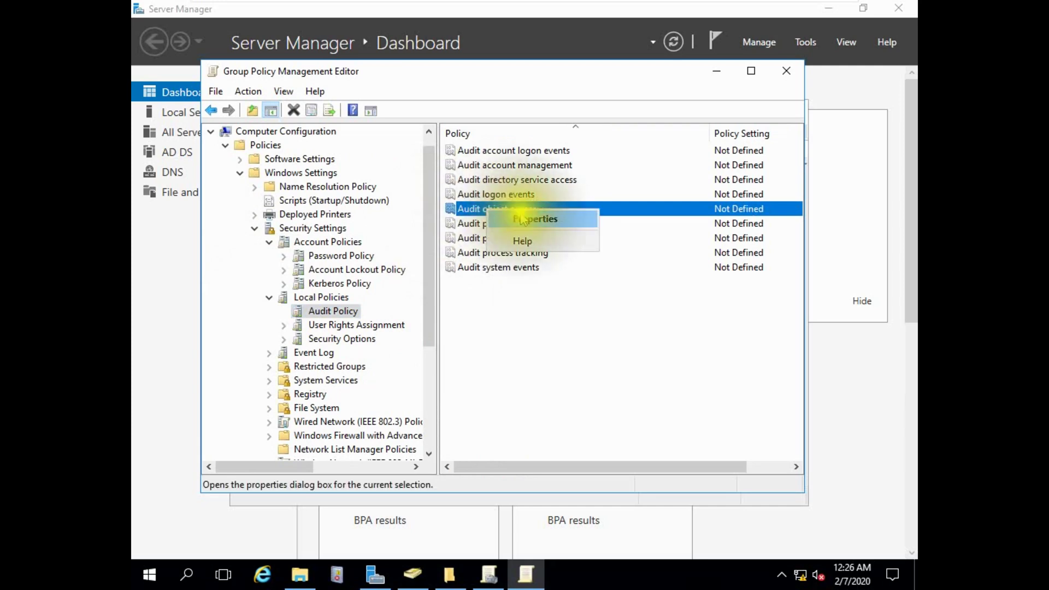
{"action": "left_click", "coordinate": [523, 218]}
{"action": "left_click", "coordinate": [363, 185]}
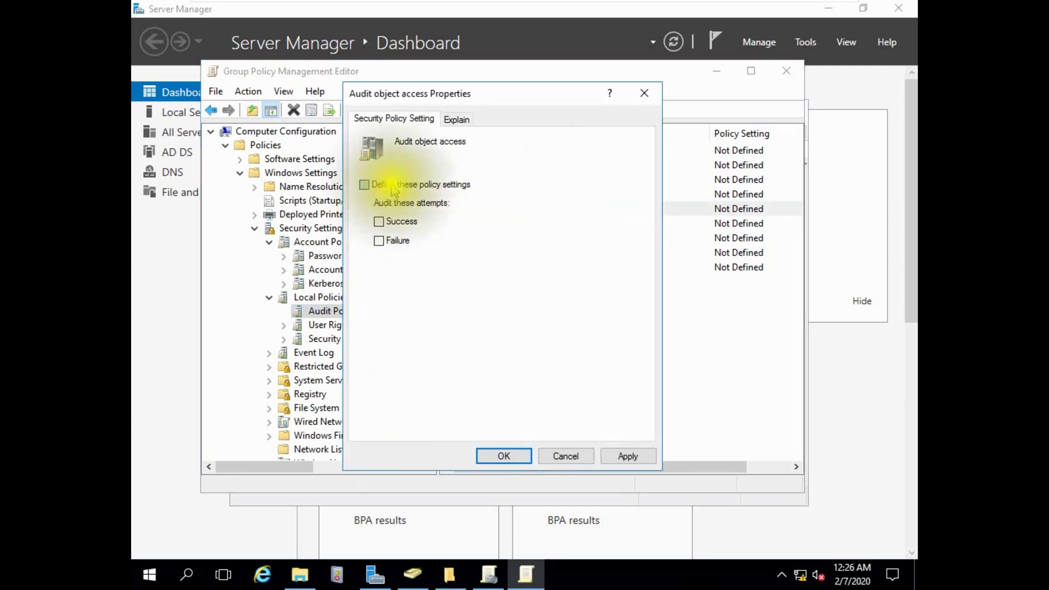
{"action": "left_click", "coordinate": [402, 224]}
{"action": "left_click", "coordinate": [398, 241]}
{"action": "left_click", "coordinate": [628, 456]}
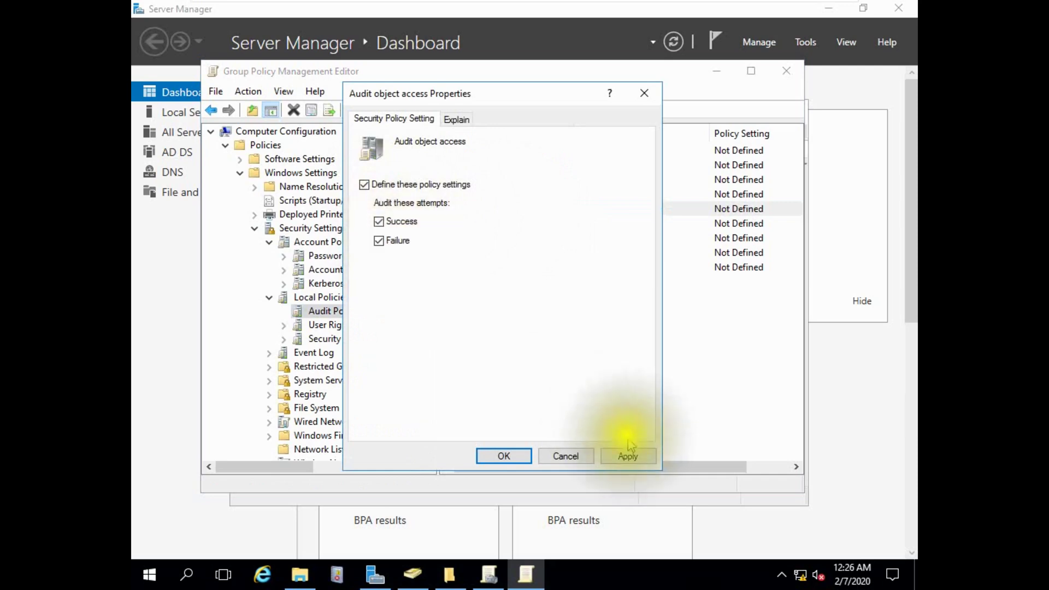
{"action": "left_click", "coordinate": [504, 456]}
{"action": "scroll", "coordinate": [407, 355], "scroll_direction": "down", "scroll_amount": 4}
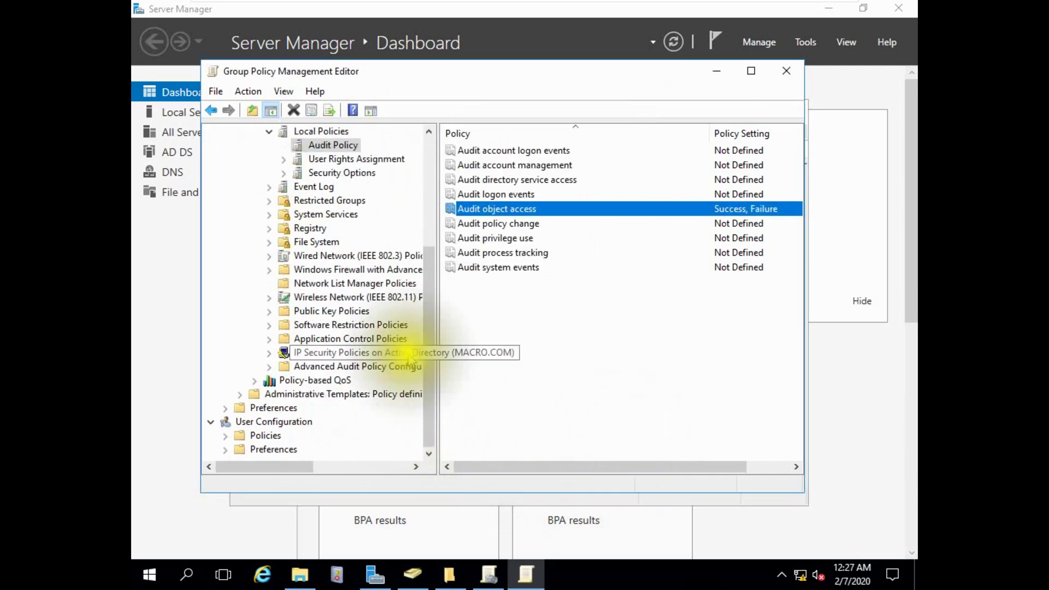
Expand Advanced Audit Policy Configuration to the Object Access subcategories.
{"action": "left_click", "coordinate": [346, 366]}
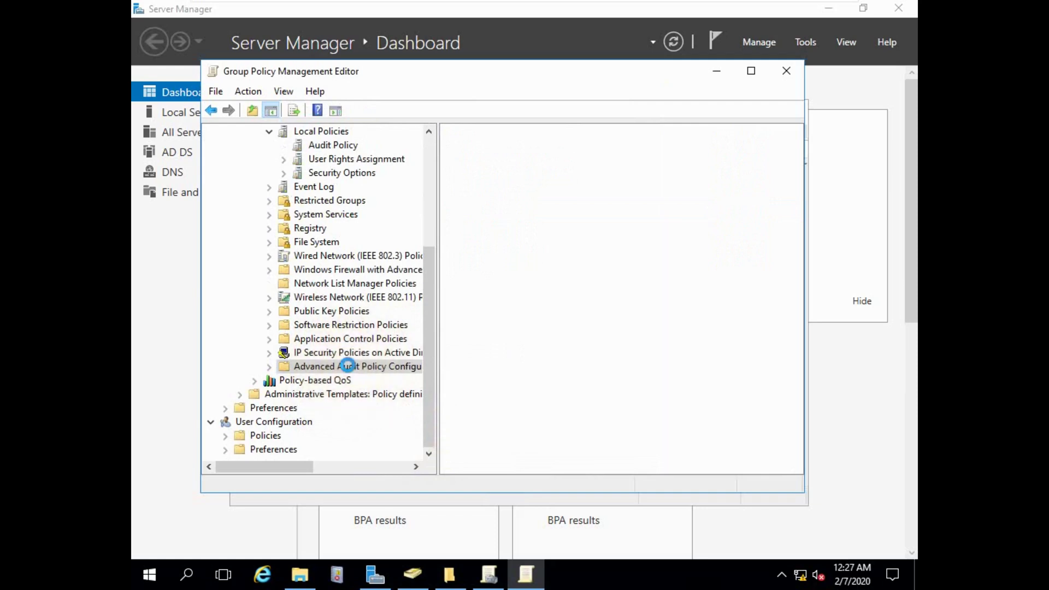
{"action": "left_click", "coordinate": [348, 366]}
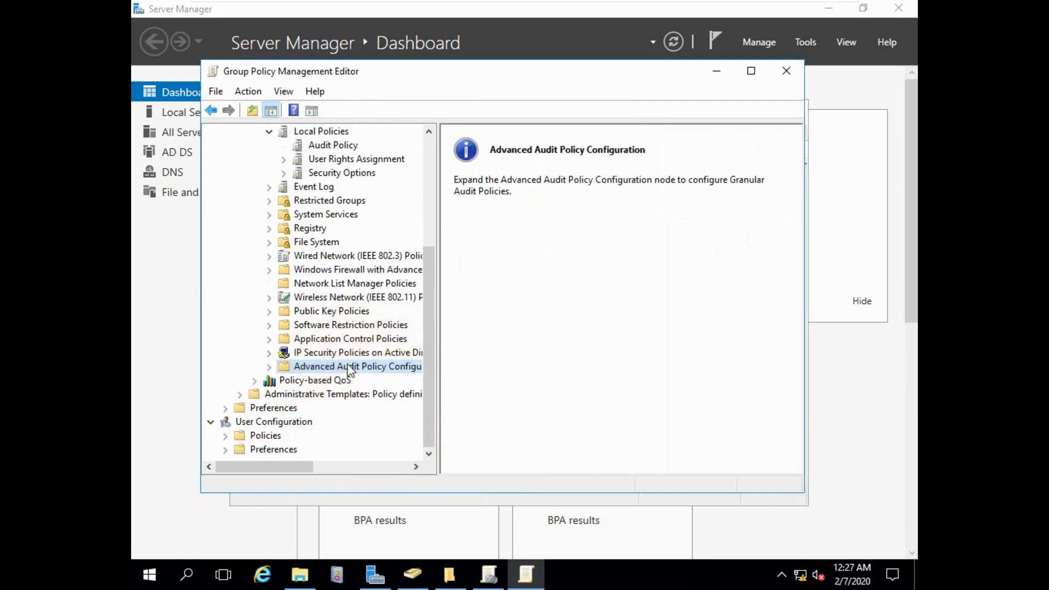
{"action": "left_click", "coordinate": [283, 381]}
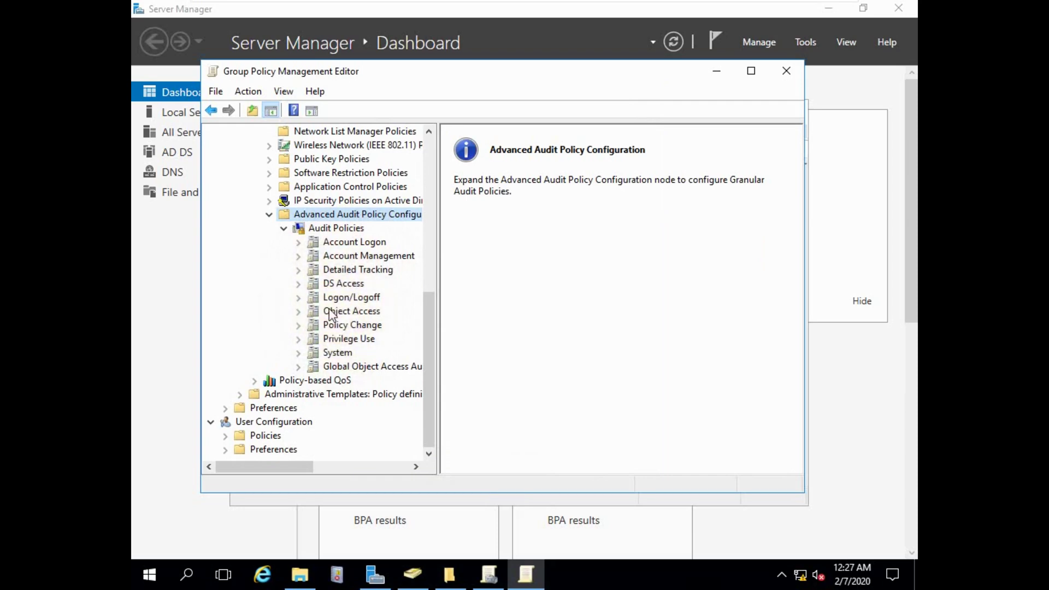
{"action": "left_click", "coordinate": [330, 312]}
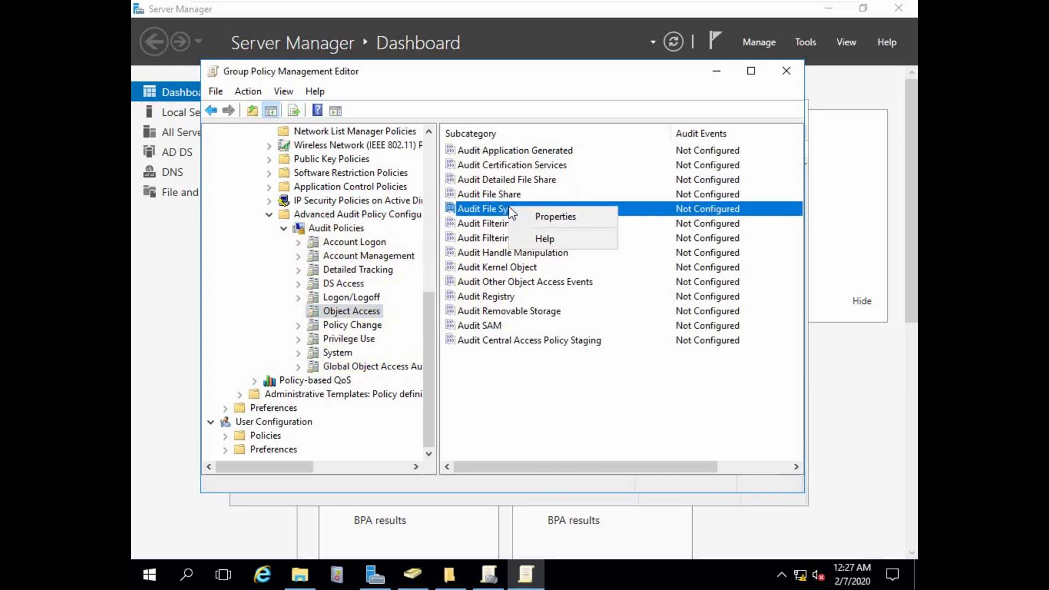
Configure Audit File System to audit Success and Failure events.
{"action": "left_click", "coordinate": [556, 217]}
{"action": "left_click", "coordinate": [385, 205]}
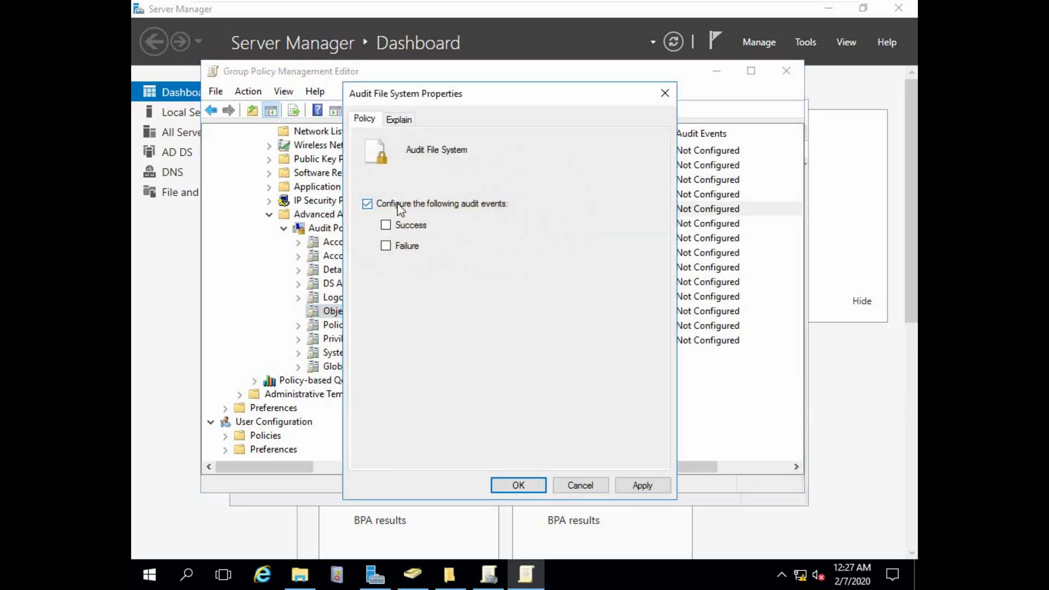
{"action": "left_click", "coordinate": [402, 228]}
{"action": "left_click", "coordinate": [407, 247]}
{"action": "left_click", "coordinate": [642, 484]}
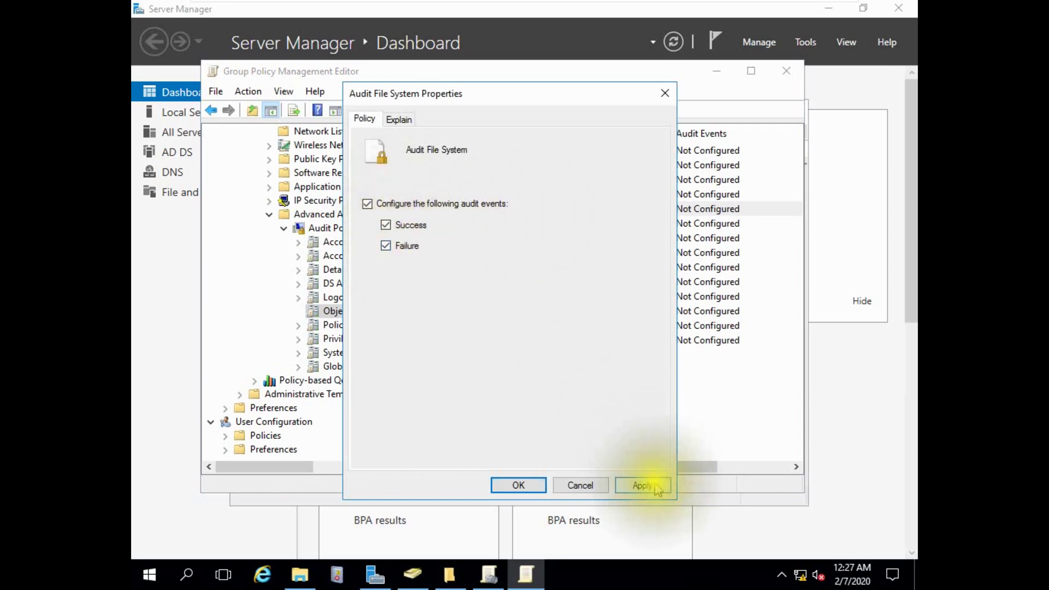
{"action": "left_click", "coordinate": [528, 485]}
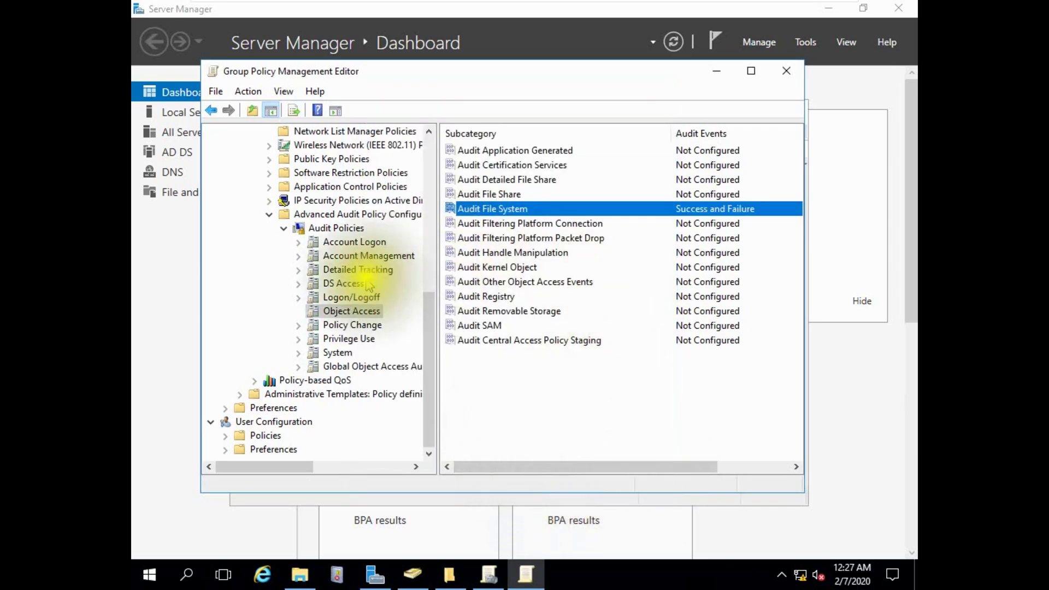
Close the Group Policy Management Editor.
{"action": "scroll", "coordinate": [367, 284], "scroll_direction": "up", "scroll_amount": 5}
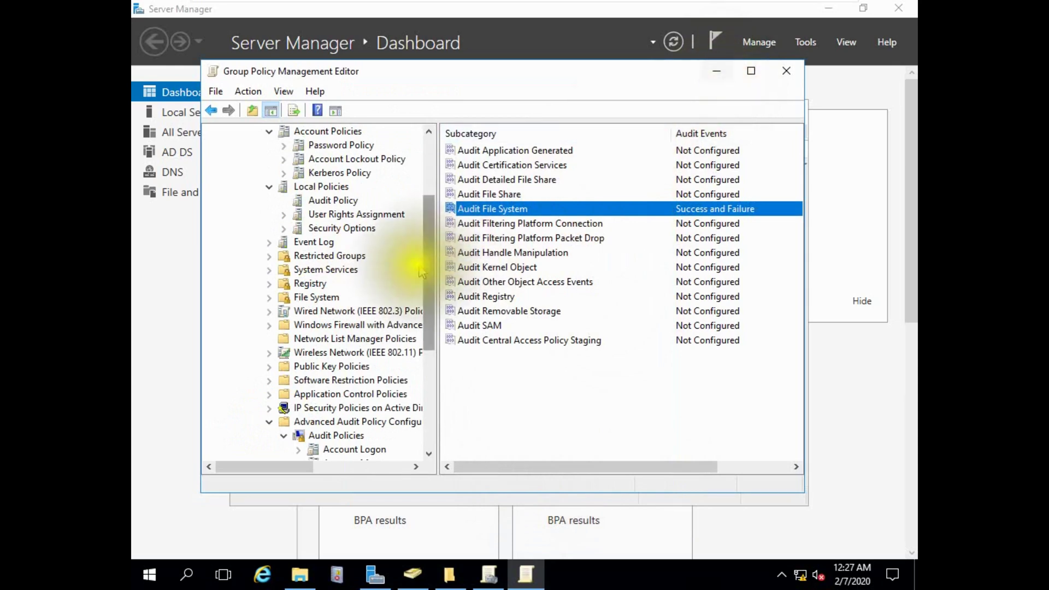
{"action": "left_click_drag", "start_coordinate": [426, 234], "coordinate": [412, 129]}
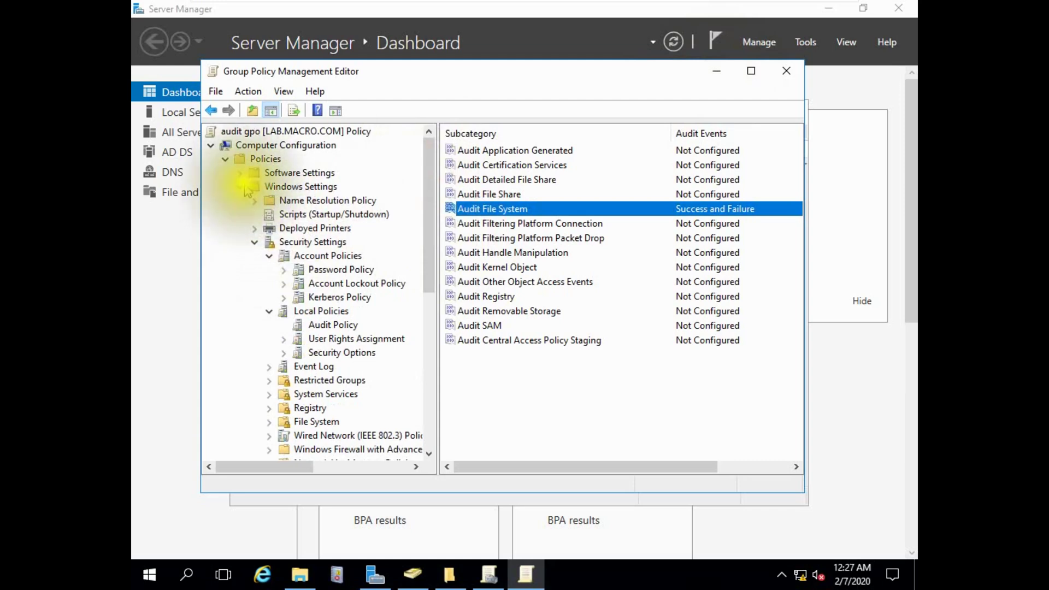
{"action": "left_click", "coordinate": [787, 71]}
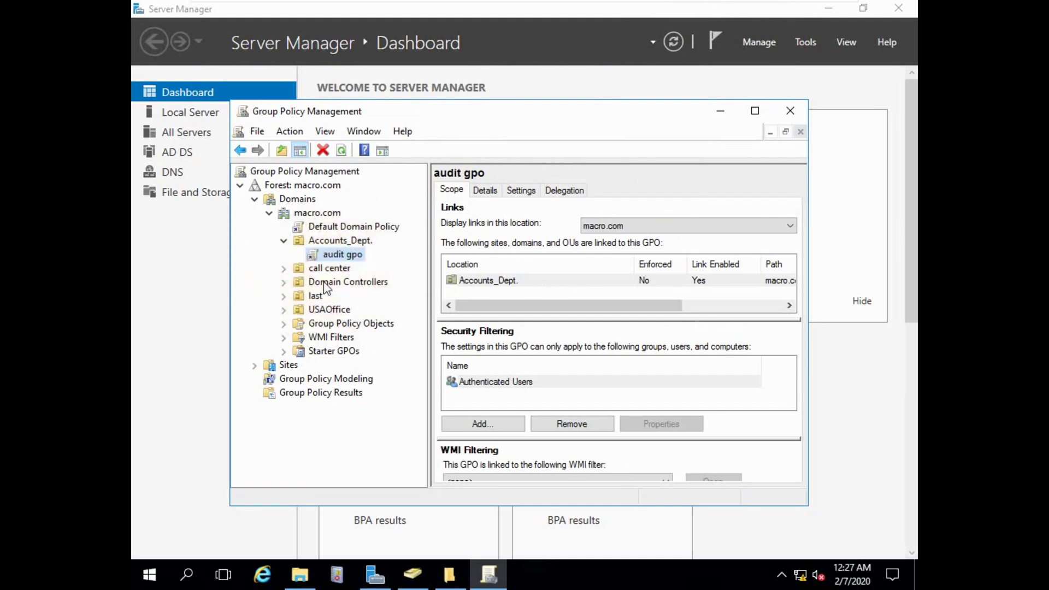
Link the existing audit gpo to the Domain Controllers OU.
{"action": "left_click", "coordinate": [284, 282]}
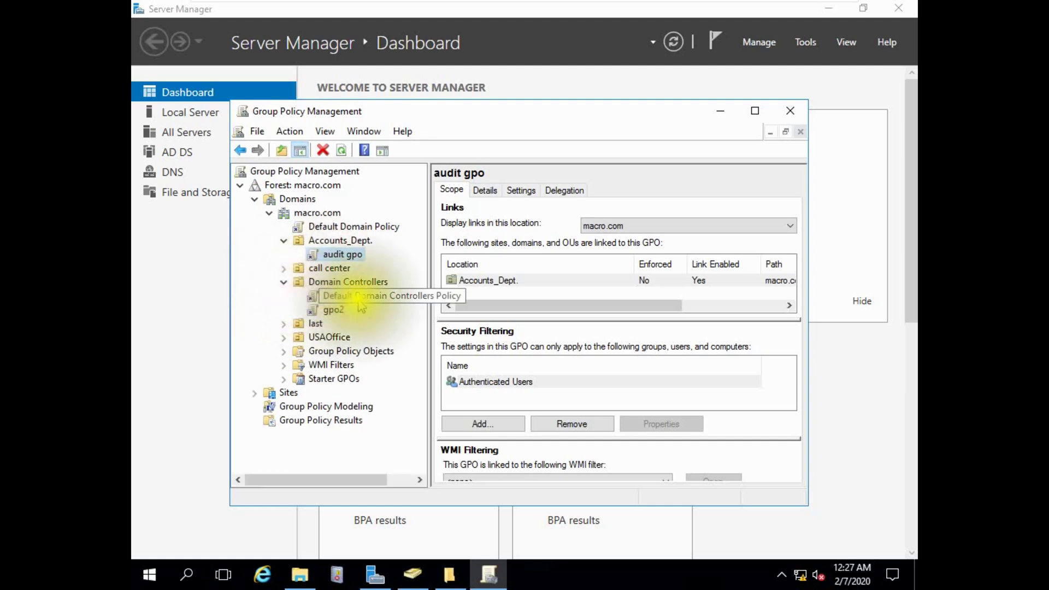
{"action": "left_click", "coordinate": [348, 284]}
{"action": "right_click", "coordinate": [348, 283]}
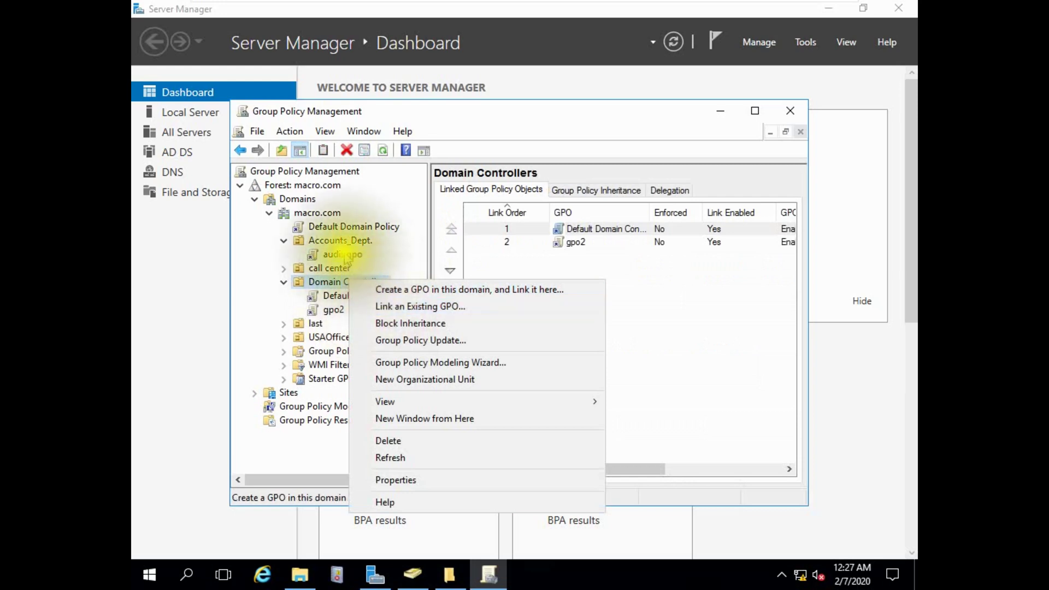
{"action": "left_click", "coordinate": [404, 306]}
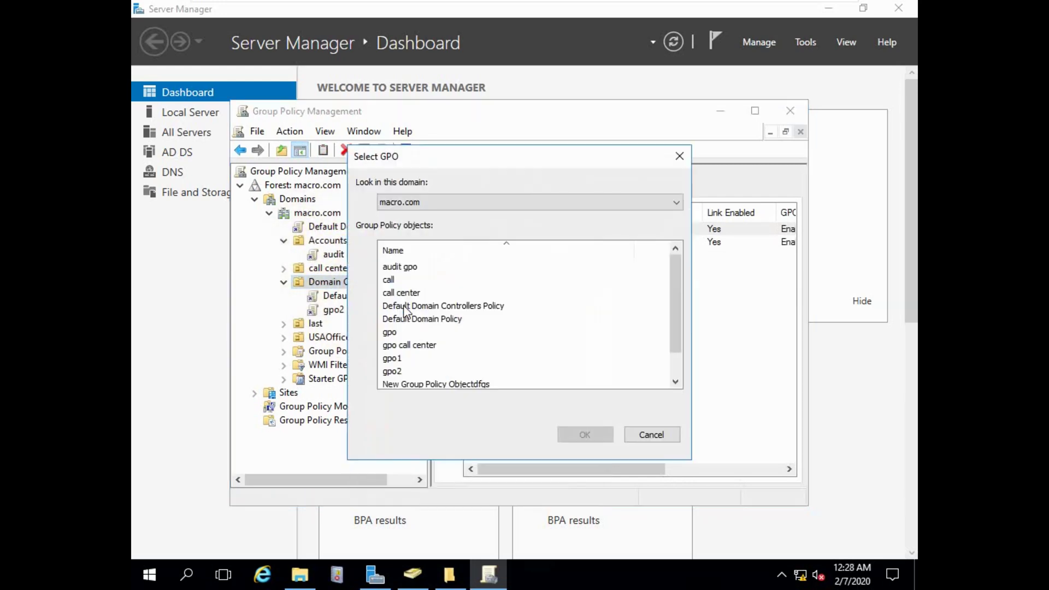
{"action": "left_click_drag", "start_coordinate": [431, 157], "coordinate": [585, 149]}
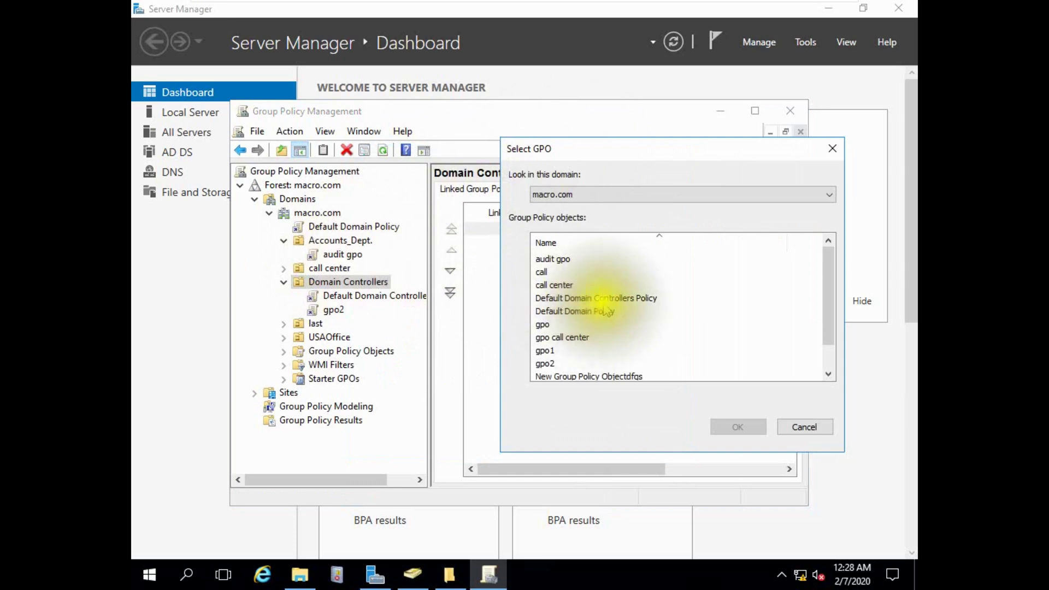
{"action": "left_click", "coordinate": [563, 262]}
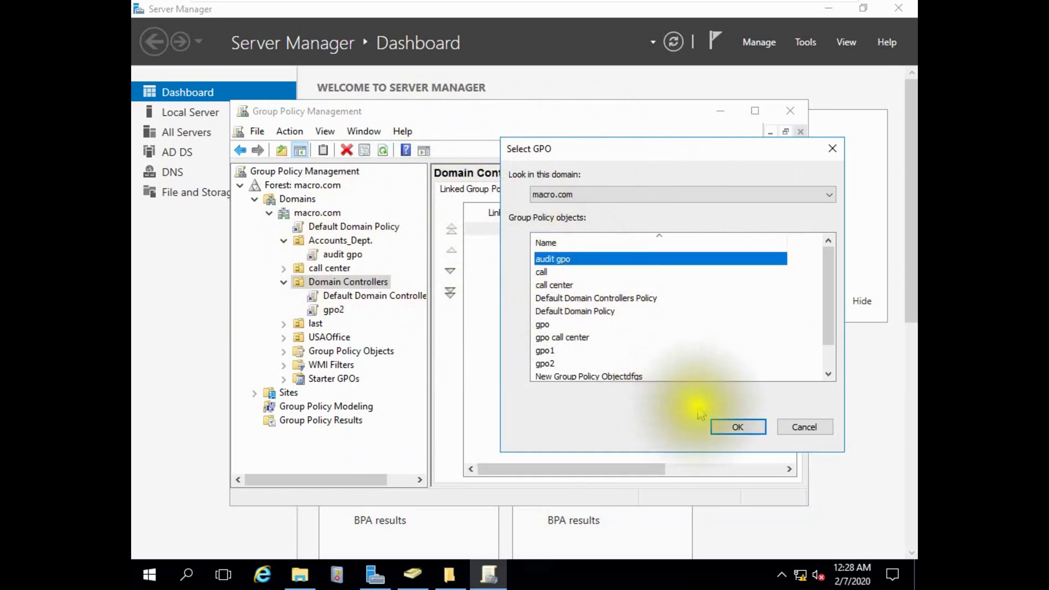
{"action": "left_click", "coordinate": [717, 427]}
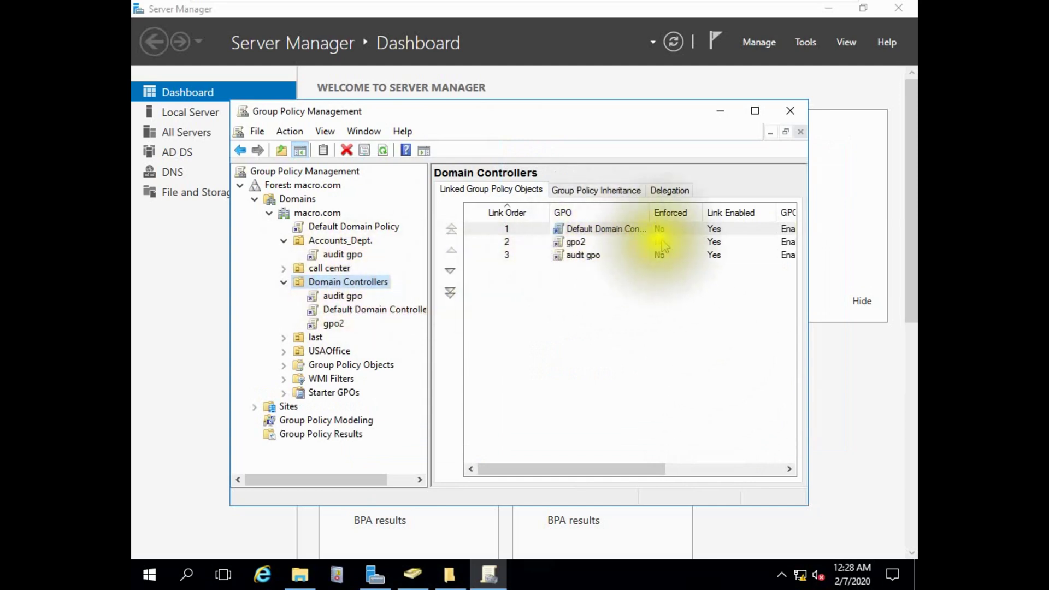
Select audit gpo under Accounts_Dept, dismiss the notice, and maximize the window.
{"action": "left_click", "coordinate": [351, 258]}
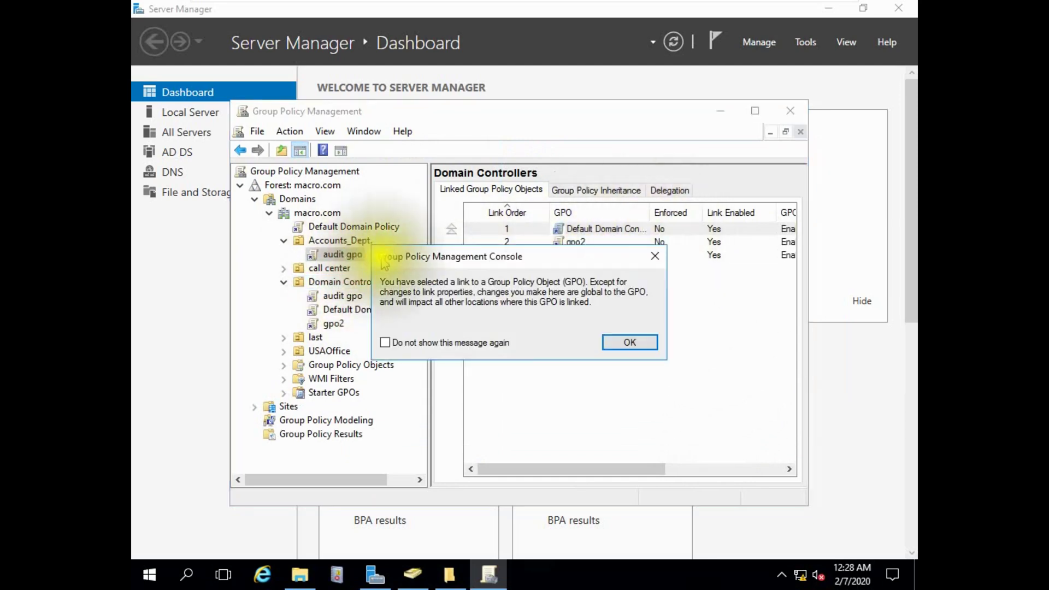
{"action": "left_click", "coordinate": [623, 342]}
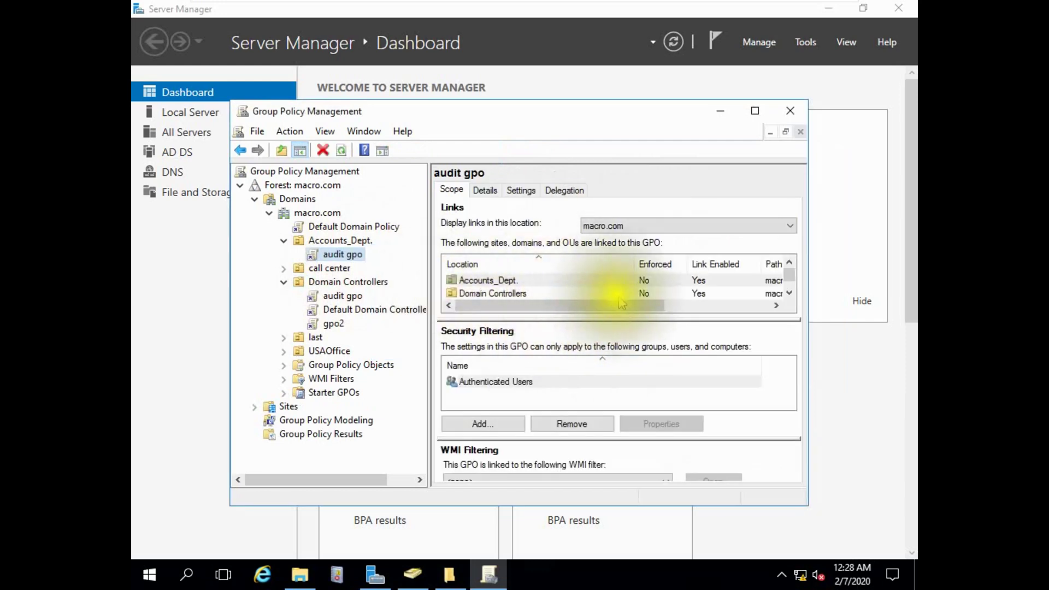
{"action": "left_click_drag", "start_coordinate": [623, 310], "coordinate": [503, 306]}
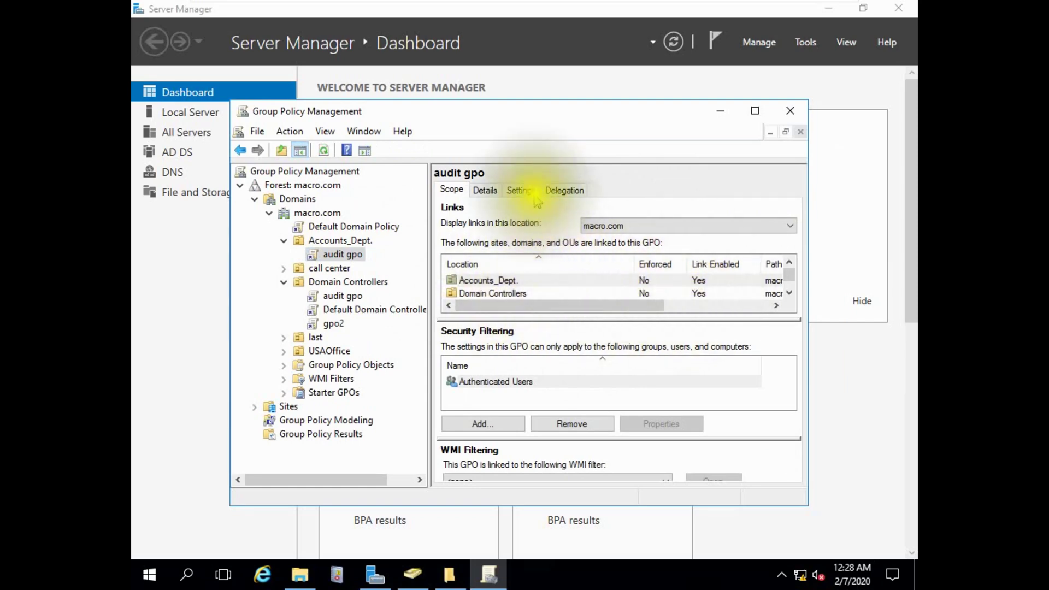
{"action": "left_click", "coordinate": [755, 110]}
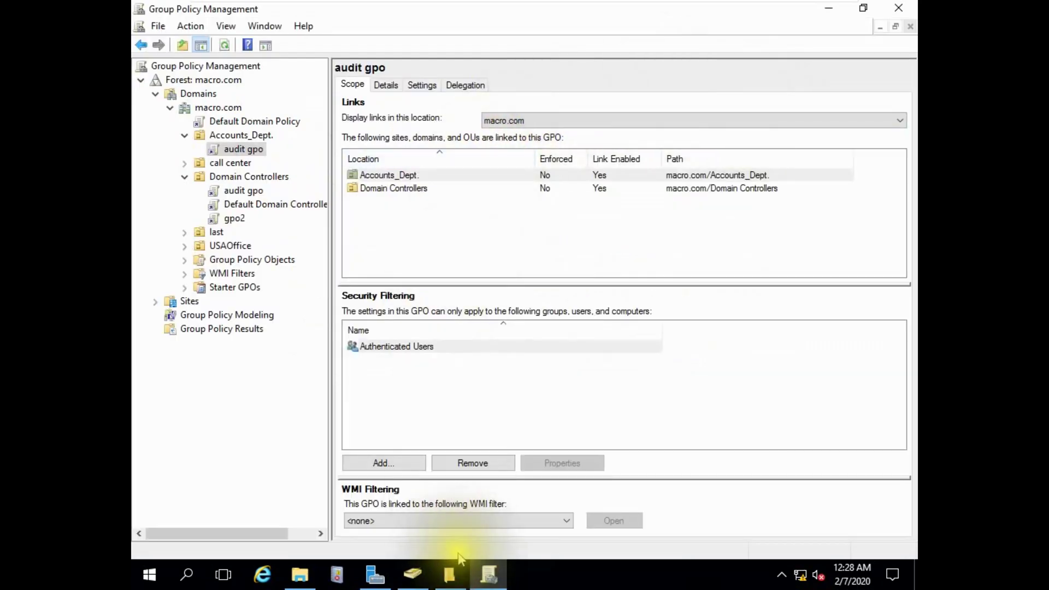
Open Windows PowerShell as Administrator from the Start menu.
{"action": "left_click", "coordinate": [149, 574]}
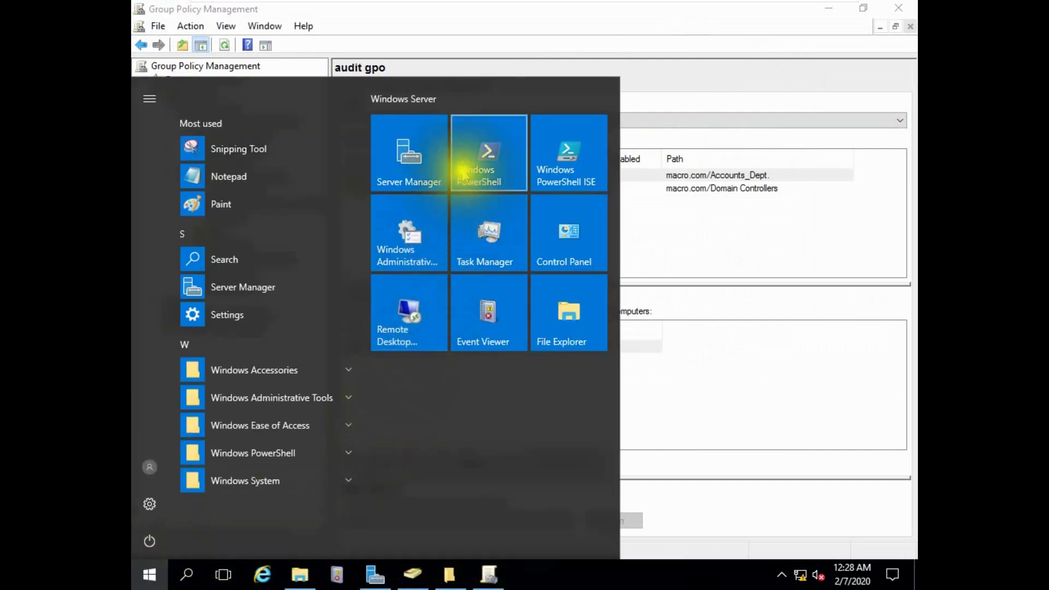
{"action": "left_click", "coordinate": [418, 159]}
{"action": "left_click", "coordinate": [150, 578]}
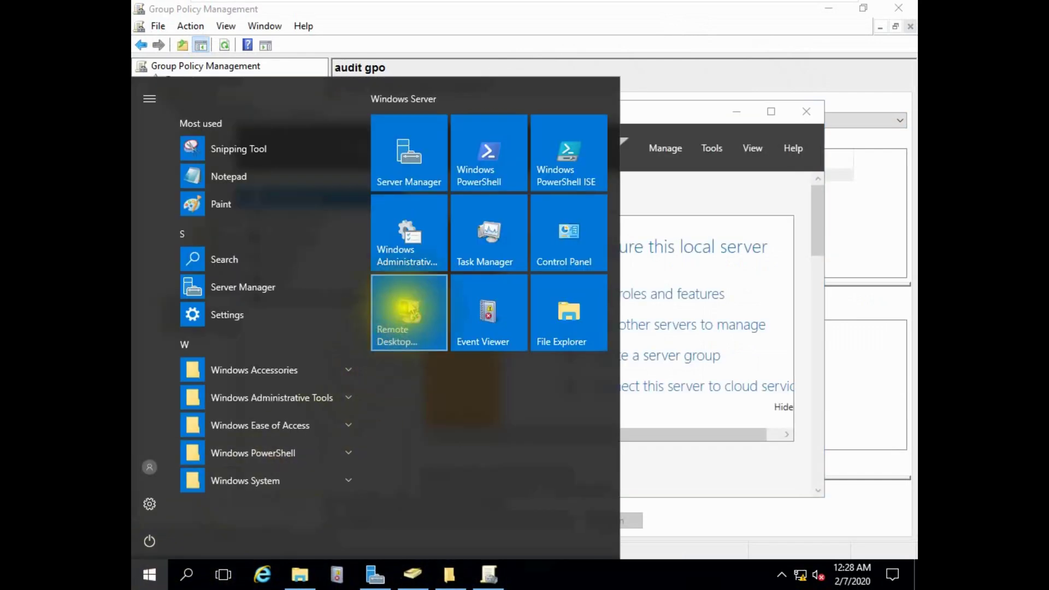
{"action": "left_click", "coordinate": [469, 167]}
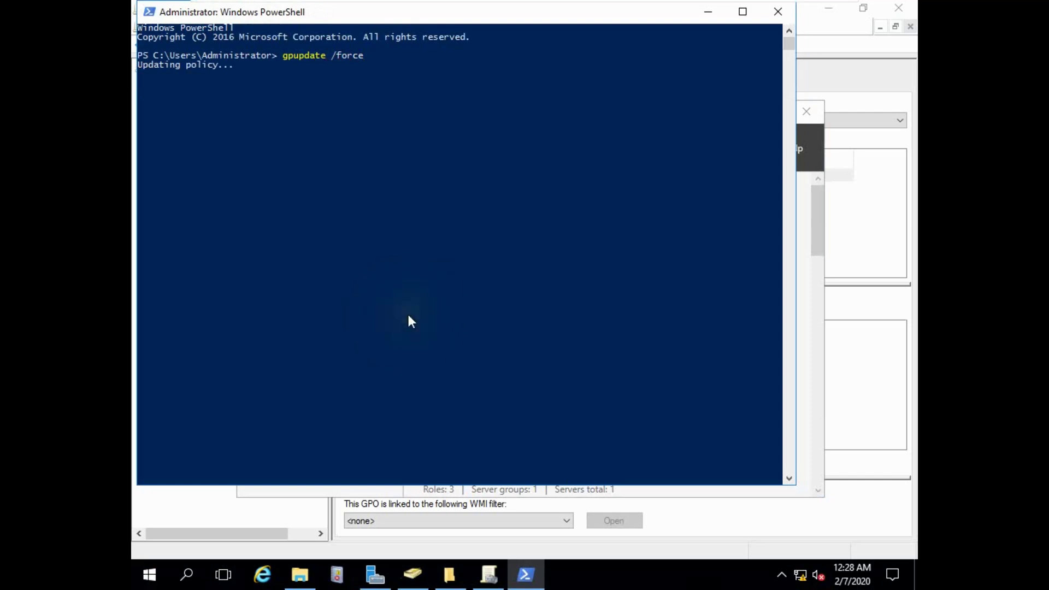
{"action": "left_click_drag", "start_coordinate": [453, 15], "coordinate": [454, 49]}
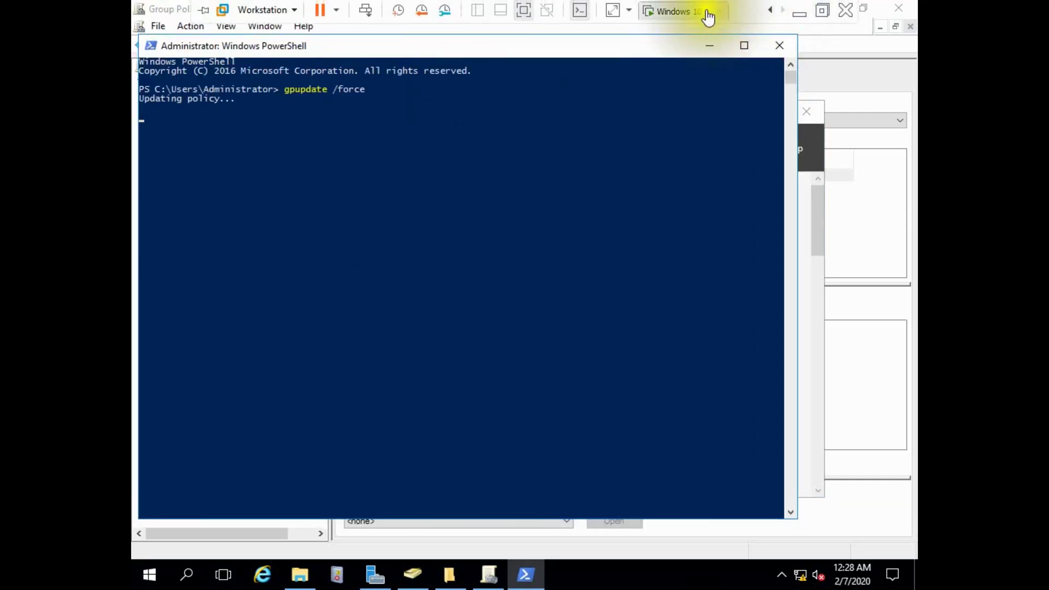
On the Windows 10 client, launch Command Prompt from the Run box to run gpupdate /force.
{"action": "left_click", "coordinate": [689, 11]}
{"action": "left_click", "coordinate": [150, 574]}
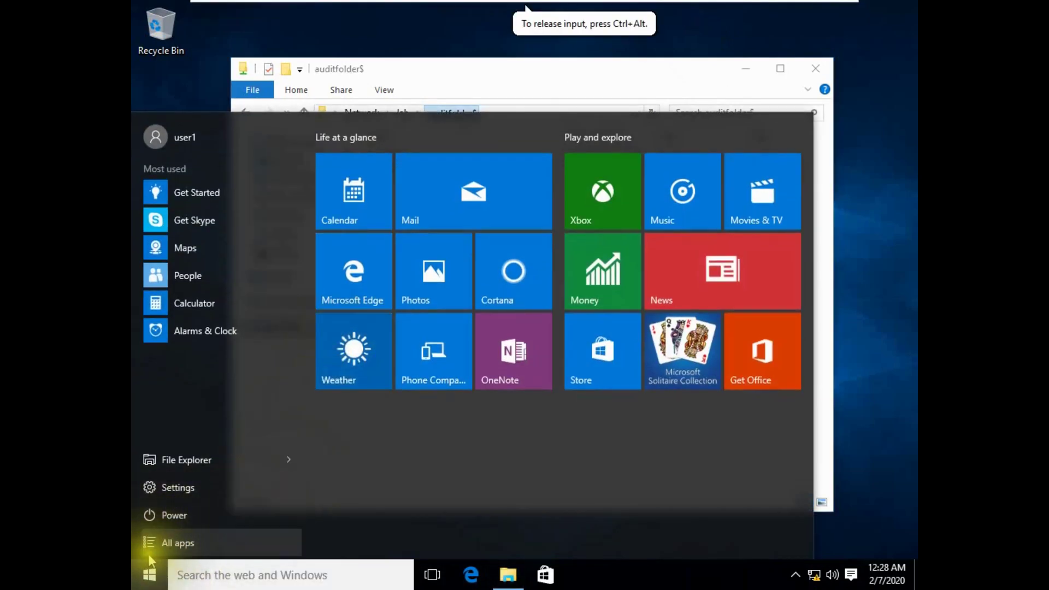
{"action": "key", "text": "super+r"}
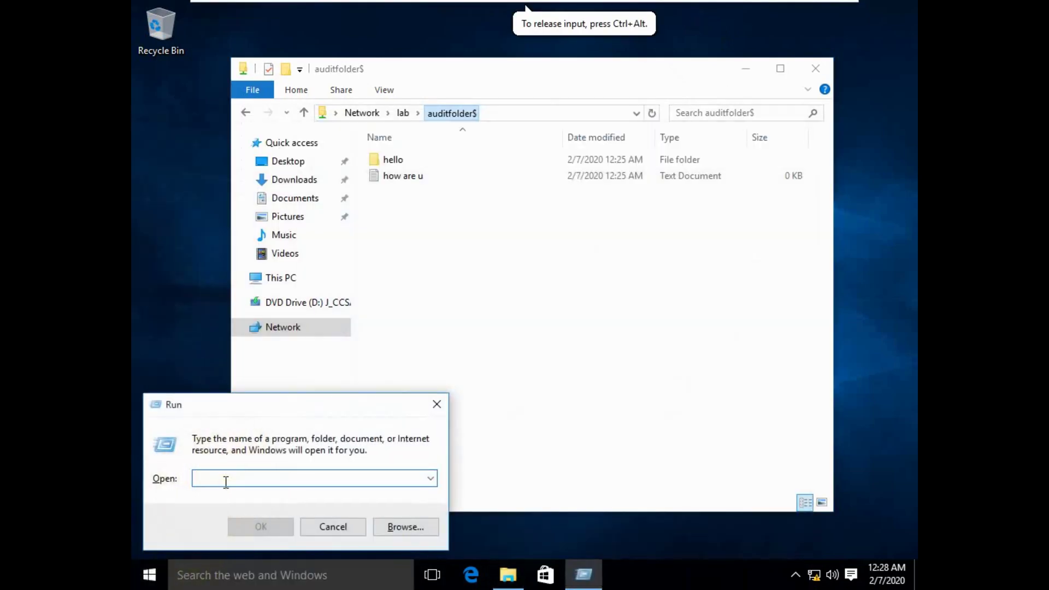
{"action": "key", "text": "Return"}
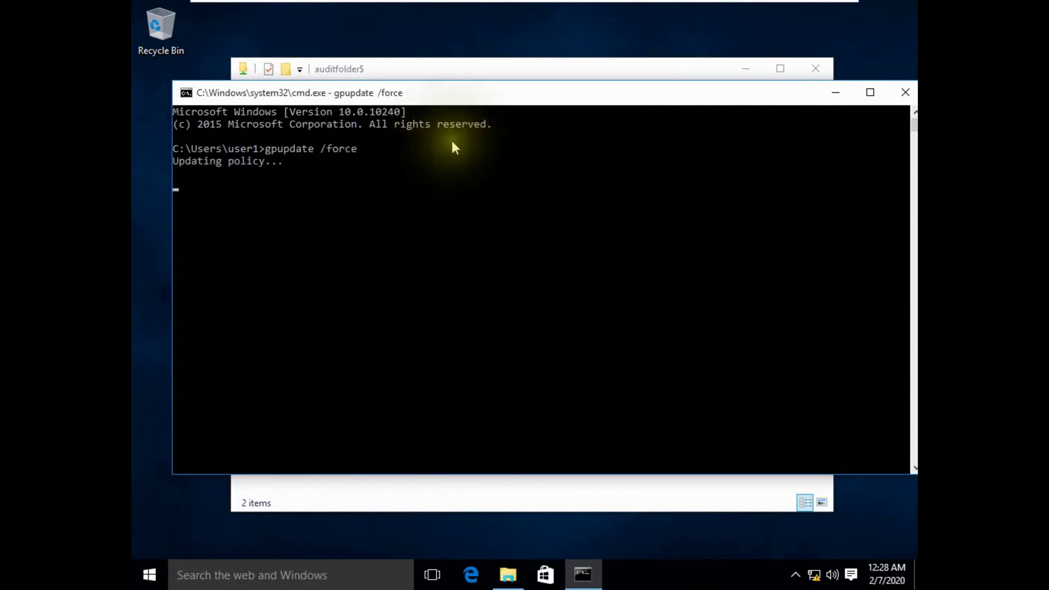
Back on the server, close PowerShell and Server Manager, then bring up audit gpo's actions.
{"action": "mouse_move", "coordinate": [621, 6]}
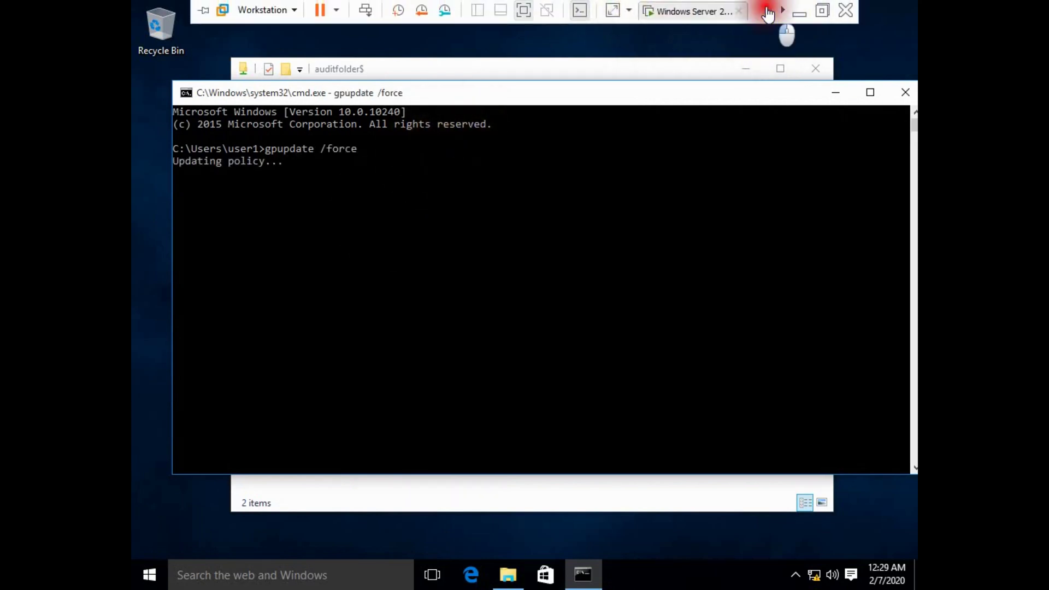
{"action": "left_click", "coordinate": [685, 13]}
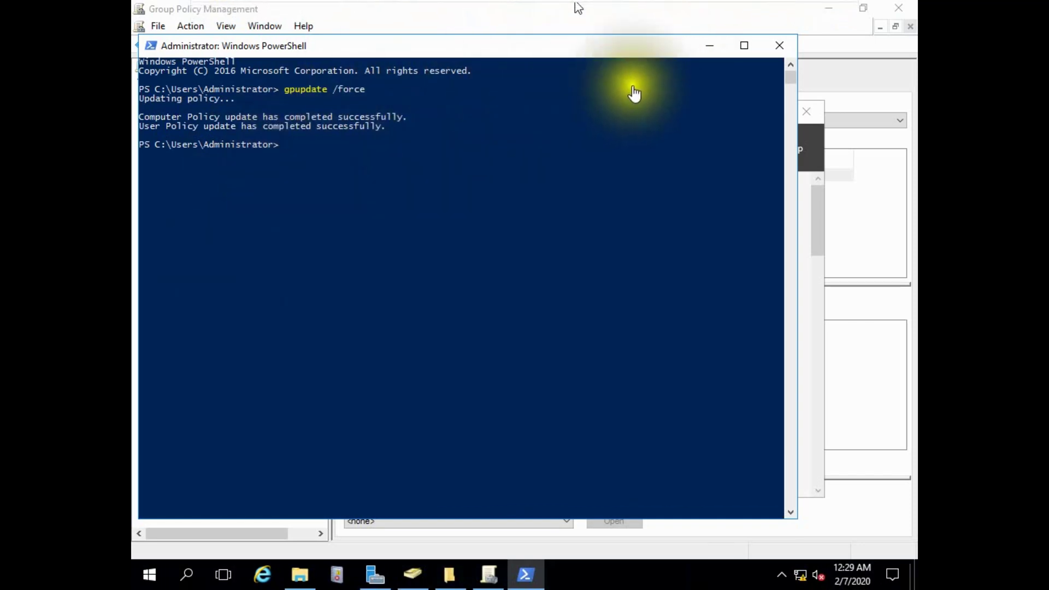
{"action": "left_click", "coordinate": [779, 45]}
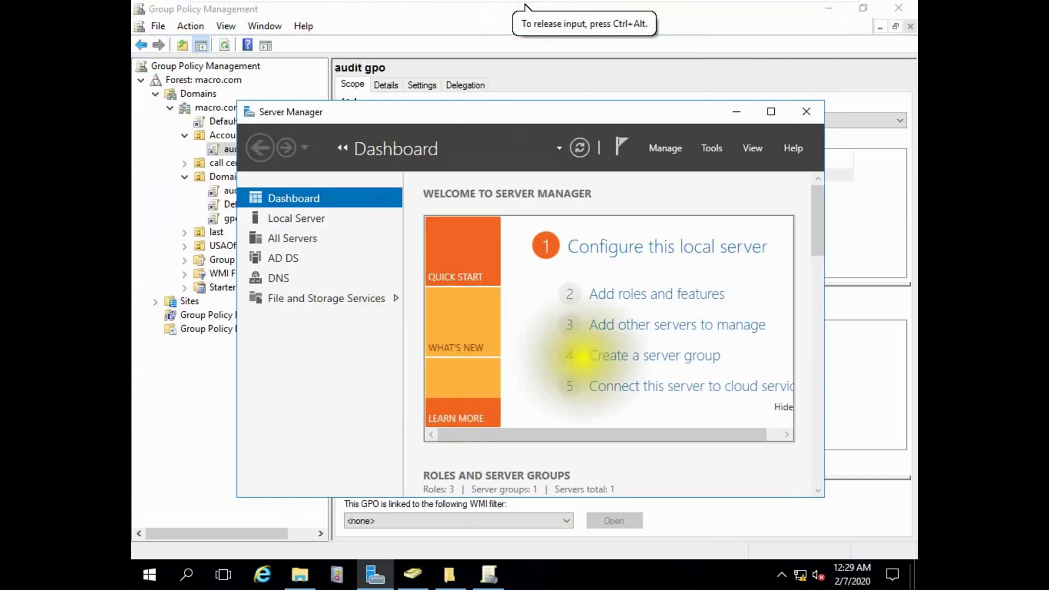
{"action": "left_click", "coordinate": [806, 111]}
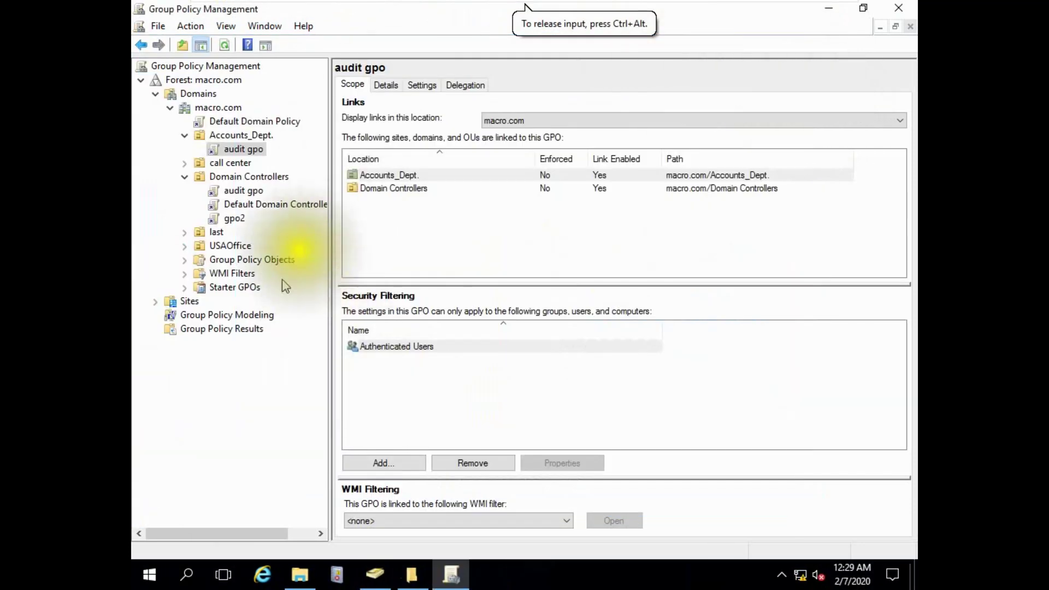
{"action": "right_click", "coordinate": [257, 153]}
View audit gpo's Settings report after dismissing the IE security notice, then return to the Windows 10 client.
{"action": "left_click", "coordinate": [424, 85]}
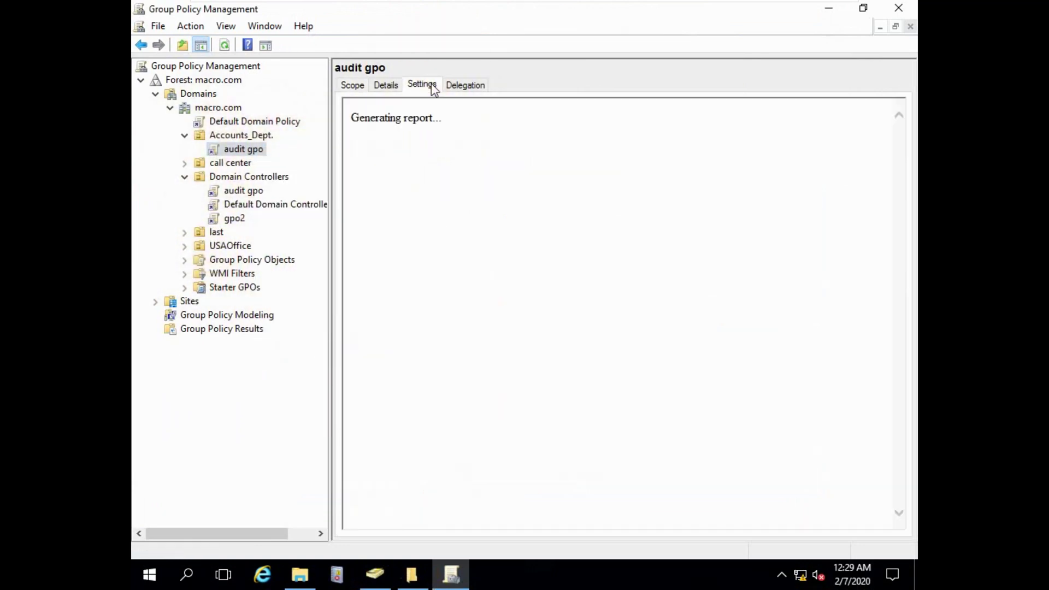
{"action": "left_click", "coordinate": [634, 181]}
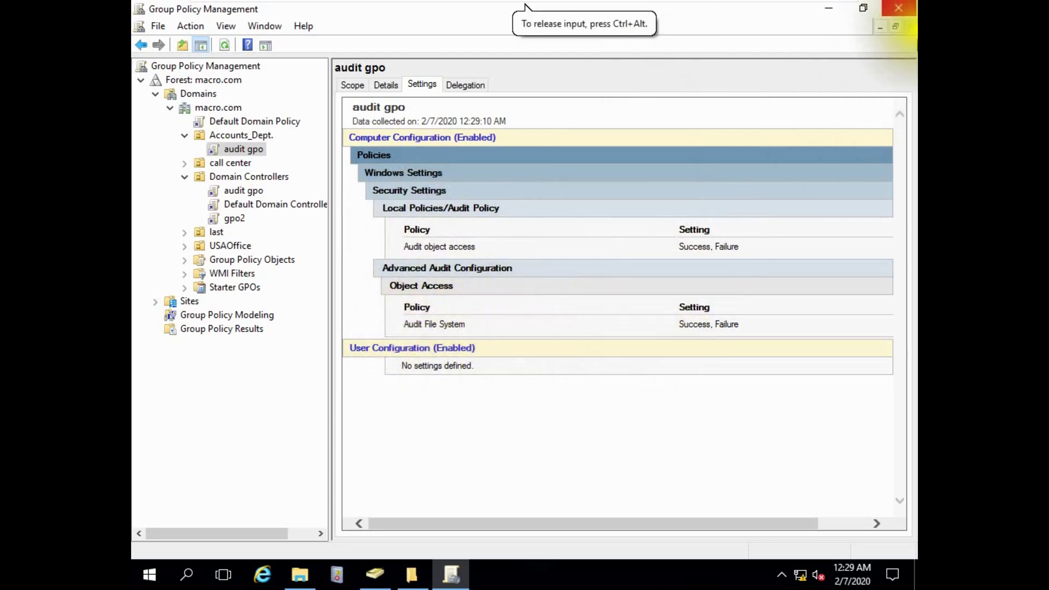
{"action": "left_click", "coordinate": [782, 11]}
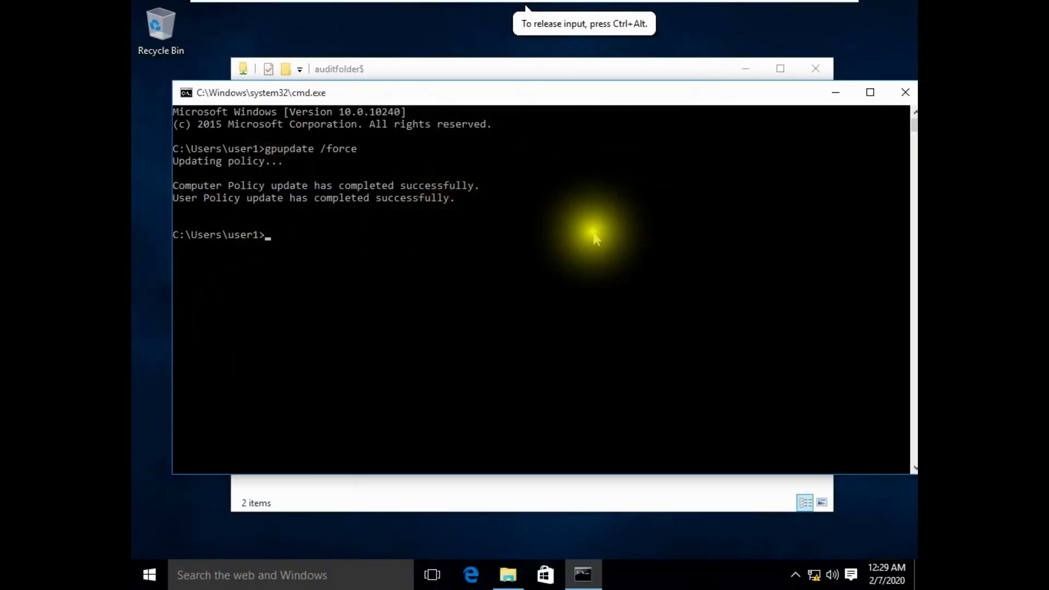
Minimize Command Prompt, add a folder named test in auditfolder$, then switch to the server.
{"action": "left_click", "coordinate": [835, 94]}
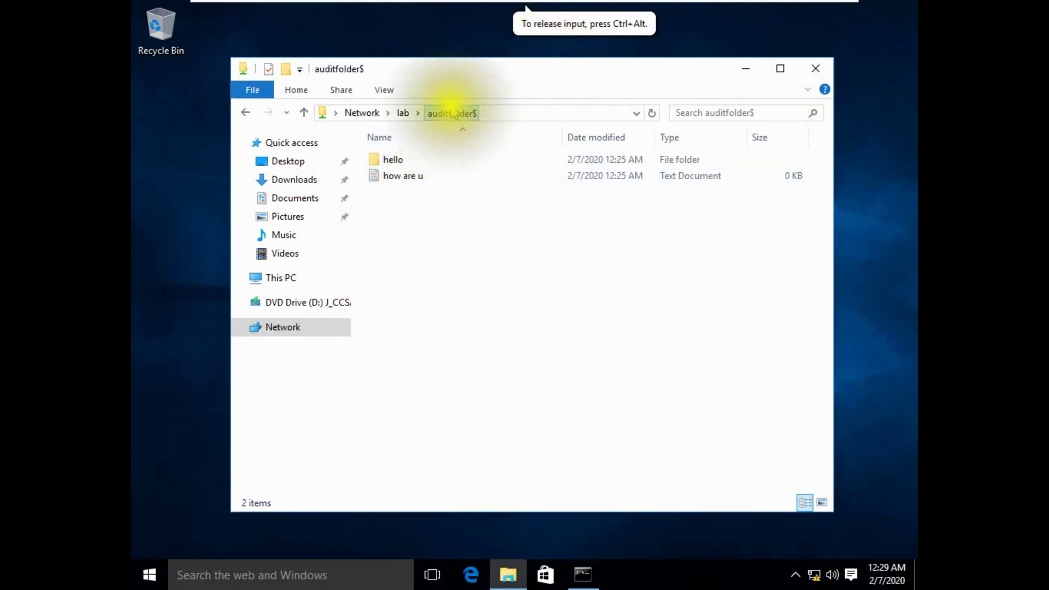
{"action": "left_click", "coordinate": [417, 113]}
{"action": "left_click", "coordinate": [387, 218]}
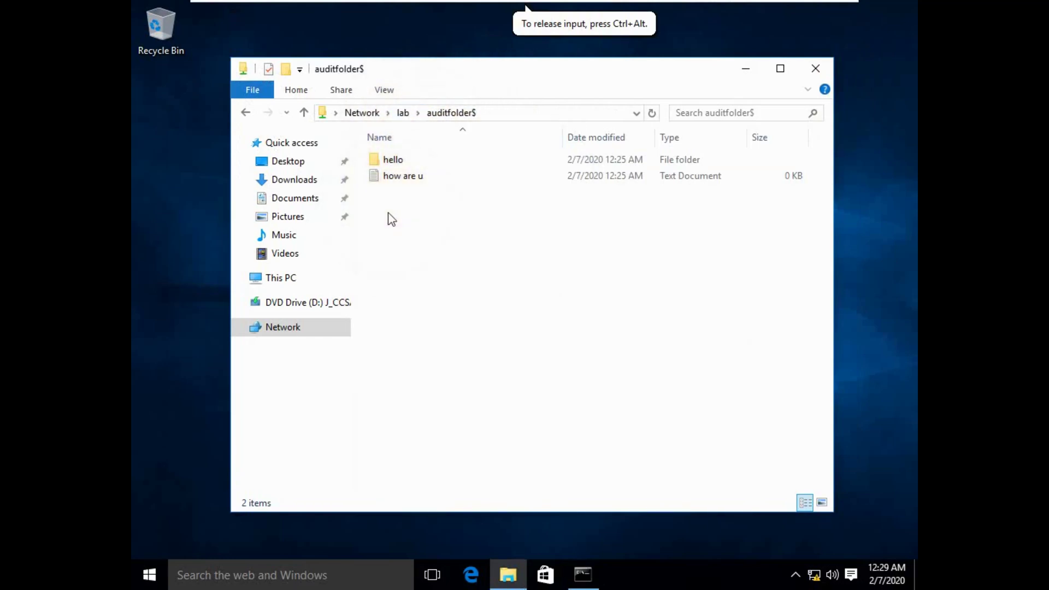
{"action": "key", "text": "ctrl+shift+n"}
{"action": "type", "text": "test"}
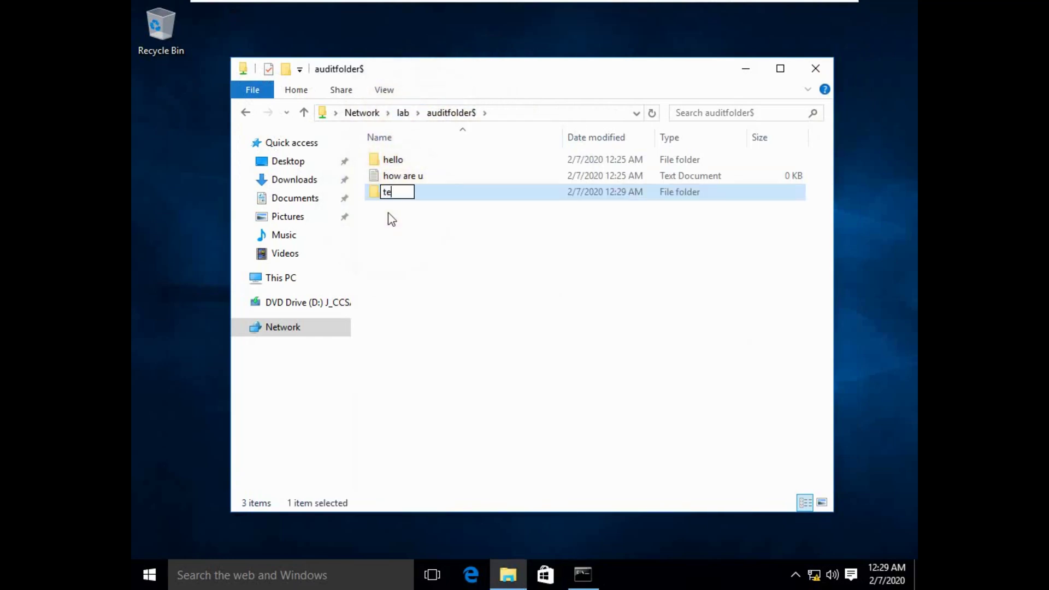
{"action": "key", "text": "Return"}
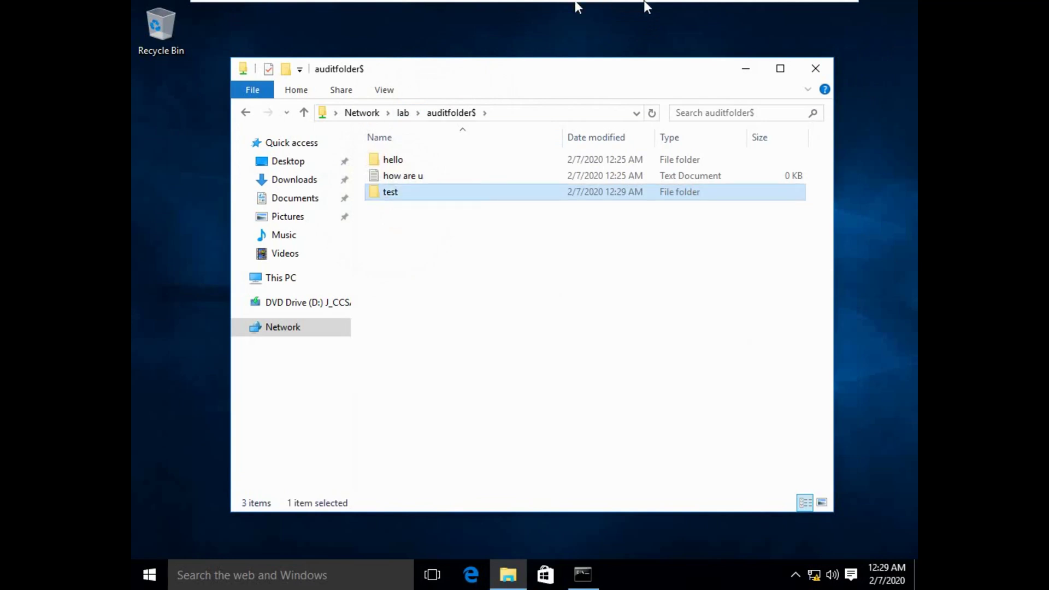
{"action": "mouse_move", "coordinate": [712, 14]}
{"action": "left_click", "coordinate": [688, 14]}
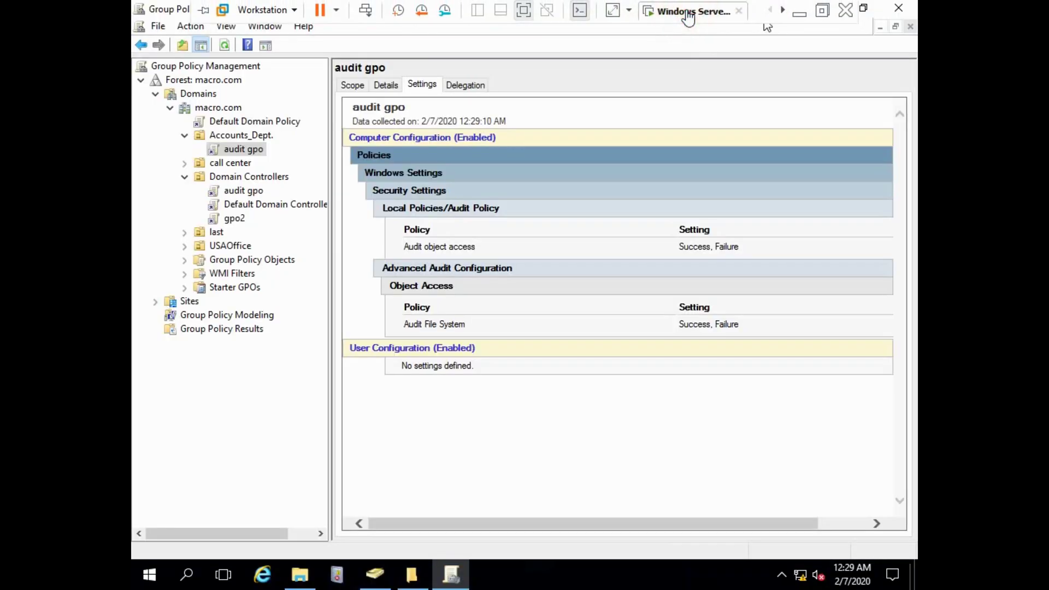
Clear the Security log in Event Viewer without saving it.
{"action": "left_click", "coordinate": [302, 578]}
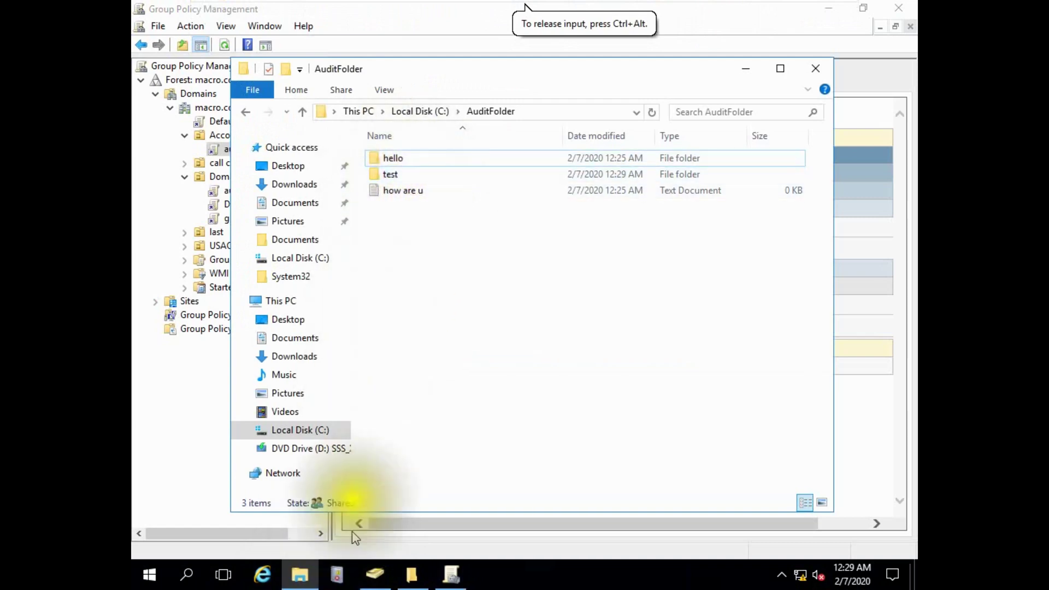
{"action": "left_click", "coordinate": [337, 577]}
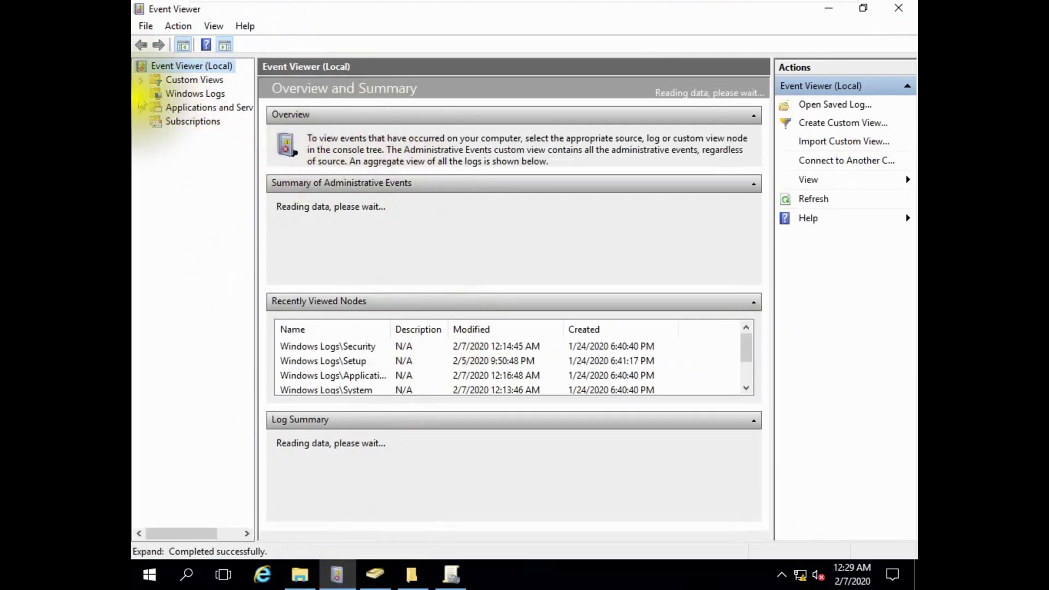
{"action": "left_click", "coordinate": [186, 121]}
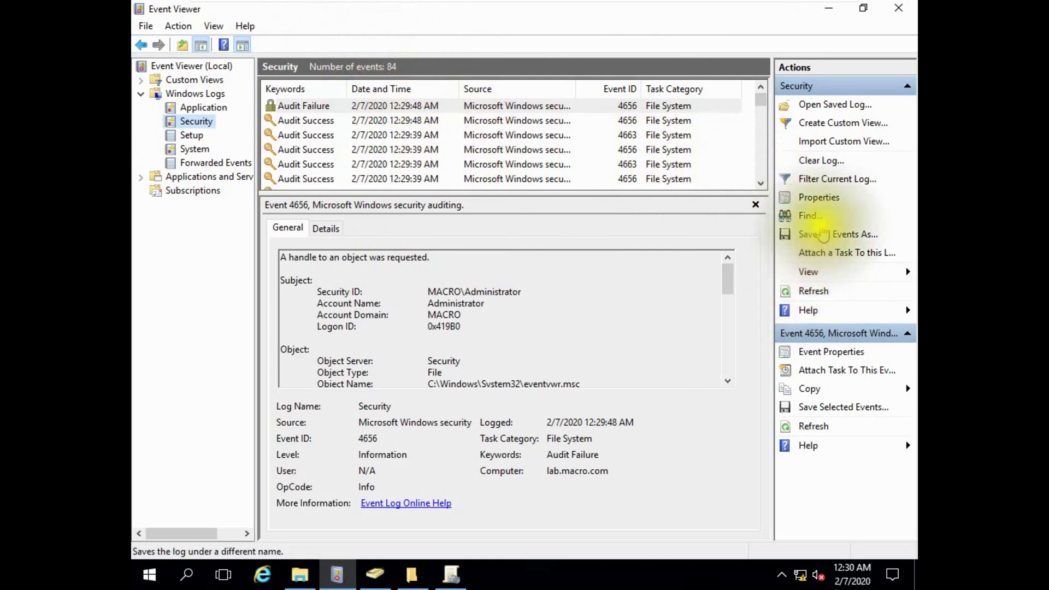
{"action": "left_click", "coordinate": [818, 161]}
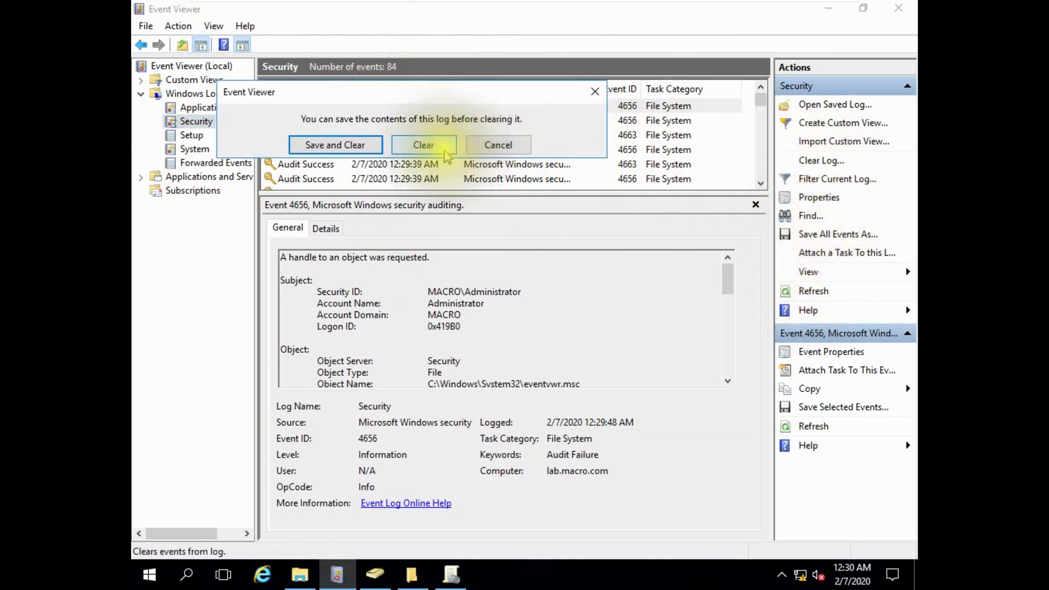
{"action": "left_click", "coordinate": [405, 145]}
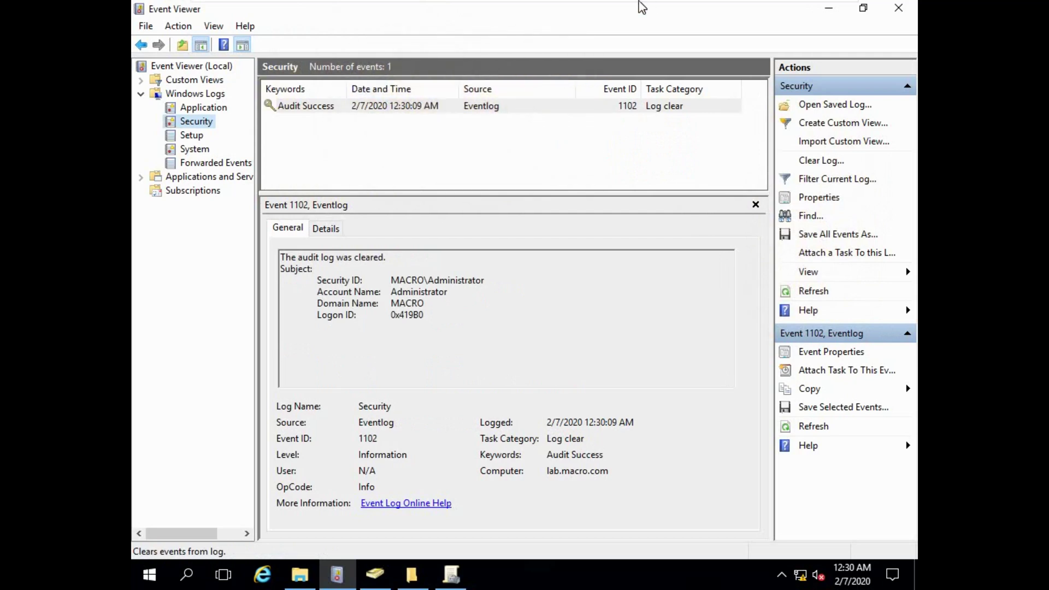
Return to the auditfolder$ share on the Windows 10 client.
{"action": "mouse_move", "coordinate": [674, 17]}
{"action": "left_click", "coordinate": [678, 11]}
{"action": "left_click", "coordinate": [405, 257]}
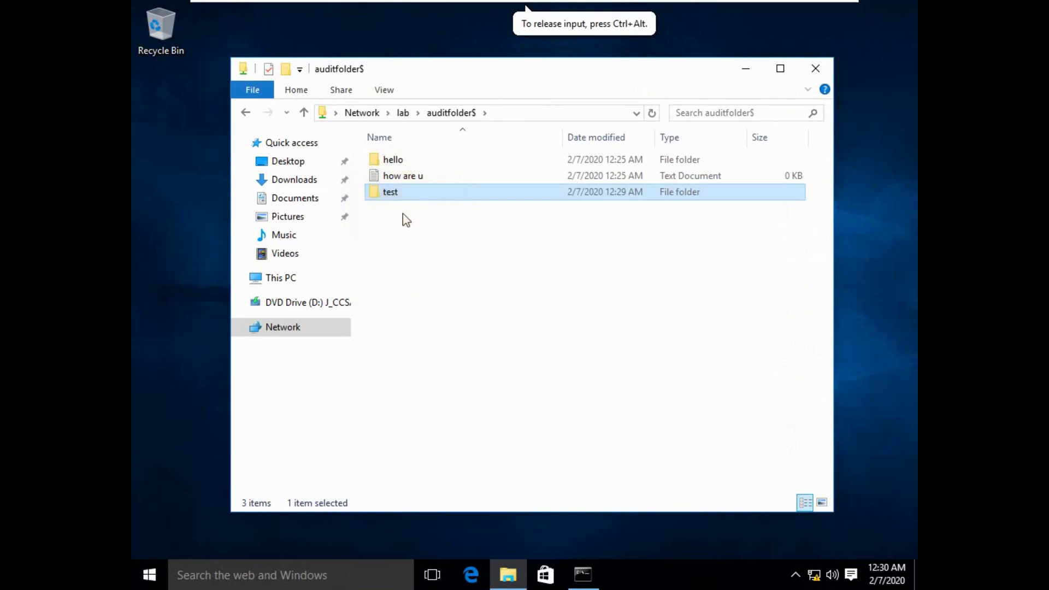
Permanently delete hello, test and how are u, then bring up the server's AuditFolder window.
{"action": "left_click_drag", "start_coordinate": [405, 213], "coordinate": [401, 162]}
{"action": "key", "text": "shift+Delete"}
{"action": "left_click", "coordinate": [582, 298]}
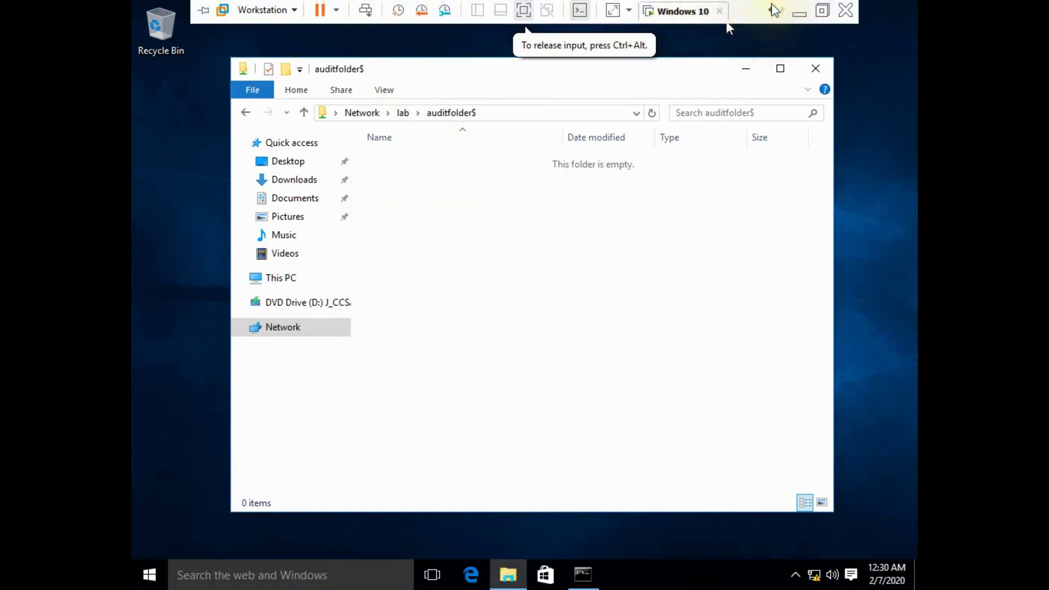
{"action": "left_click", "coordinate": [737, 13]}
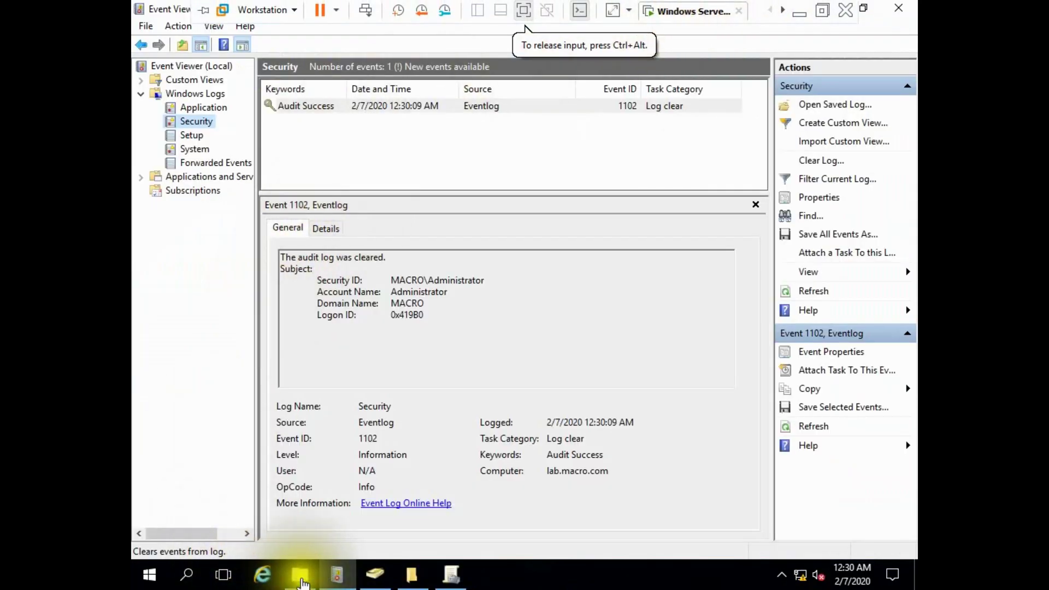
{"action": "left_click", "coordinate": [300, 574]}
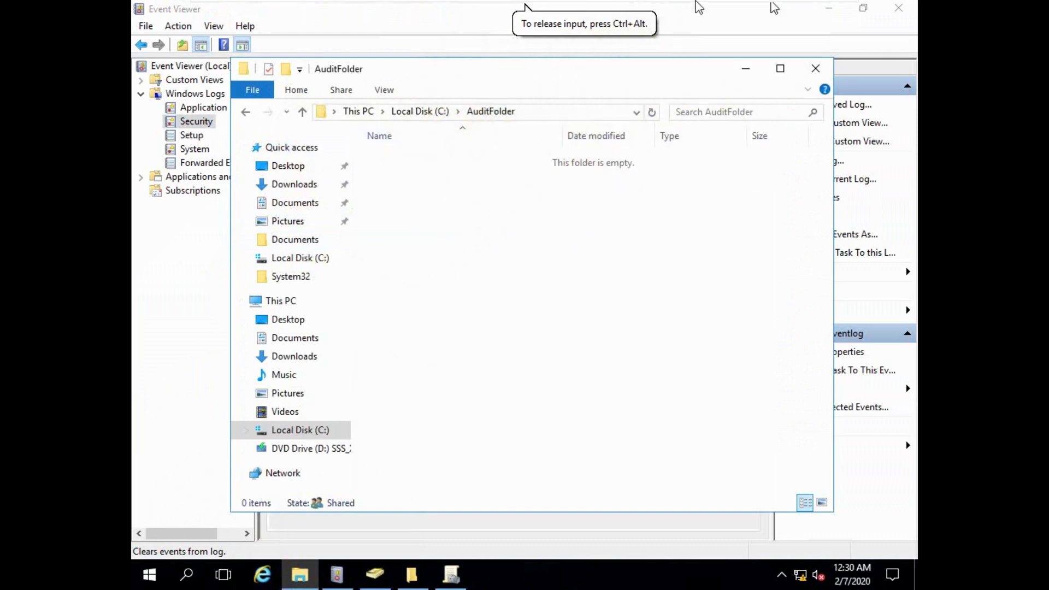
Refresh the Security log to list the 11 new events and open Event 4663's properties.
{"action": "left_click", "coordinate": [745, 69]}
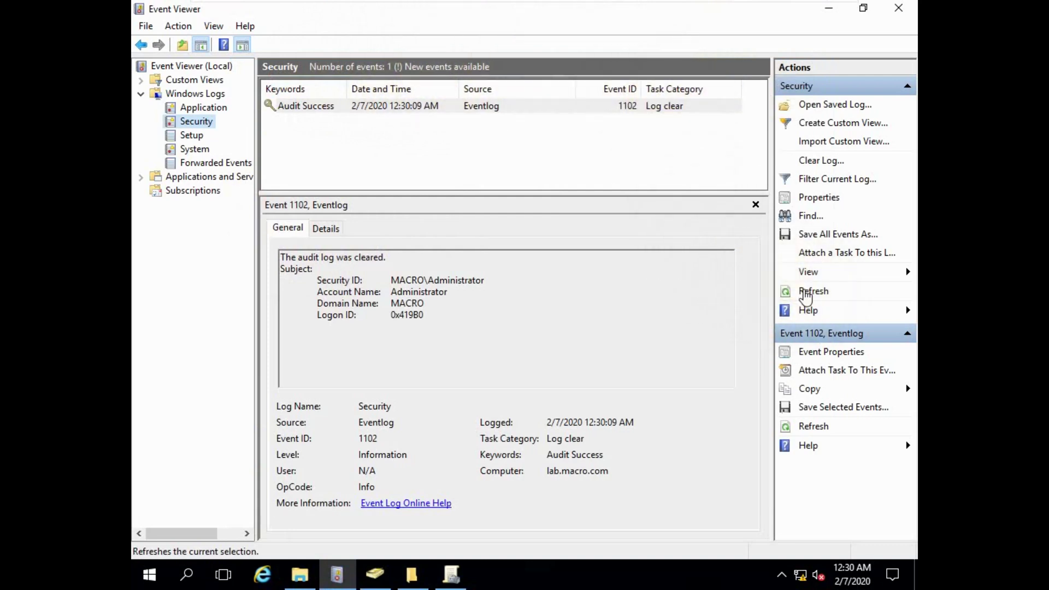
{"action": "left_click", "coordinate": [810, 291]}
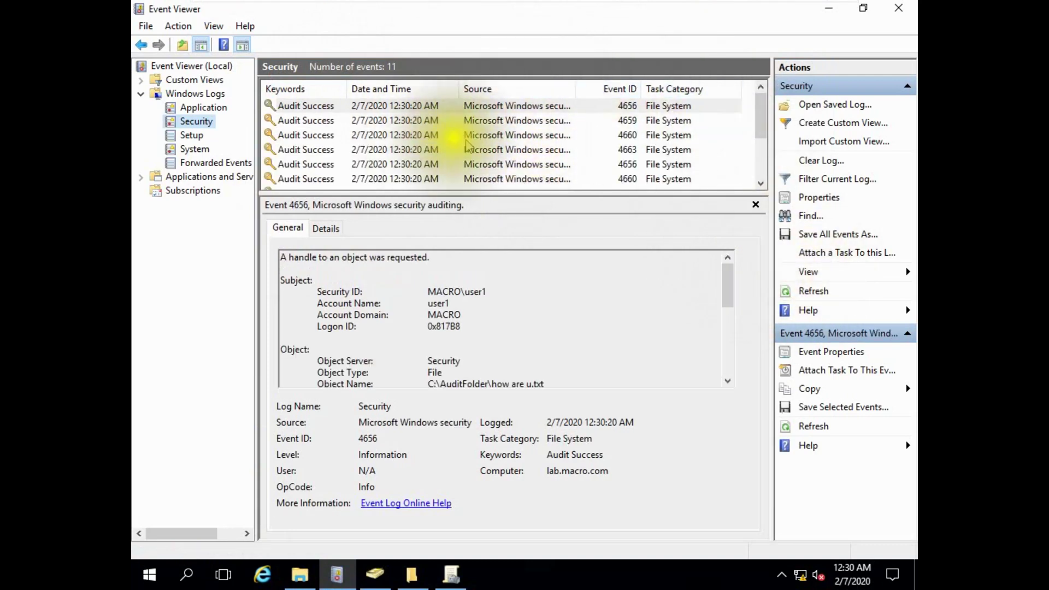
{"action": "scroll", "coordinate": [550, 145], "scroll_direction": "down", "scroll_amount": 2}
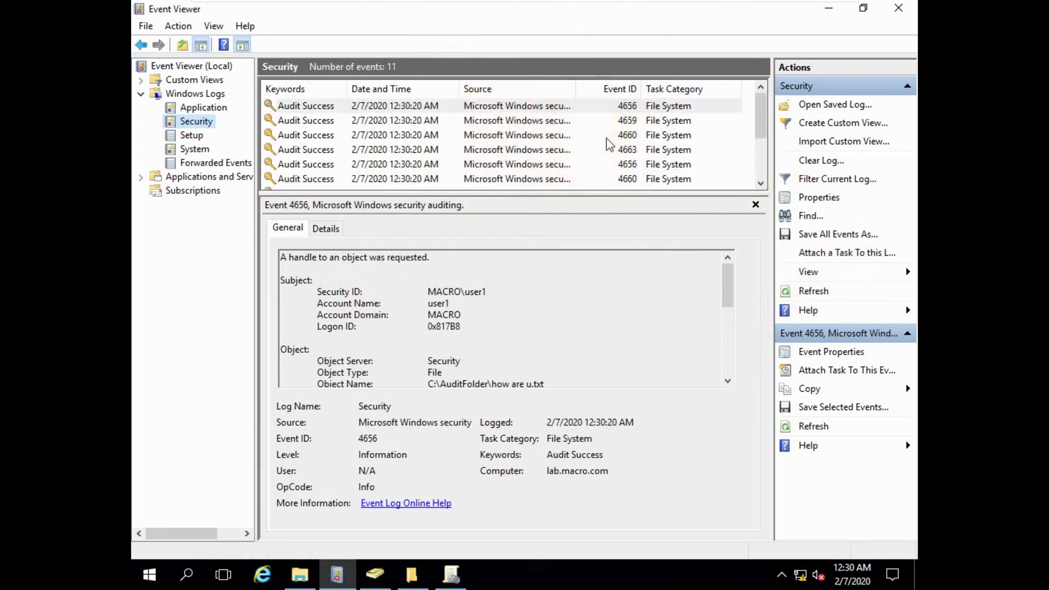
{"action": "left_click", "coordinate": [507, 152]}
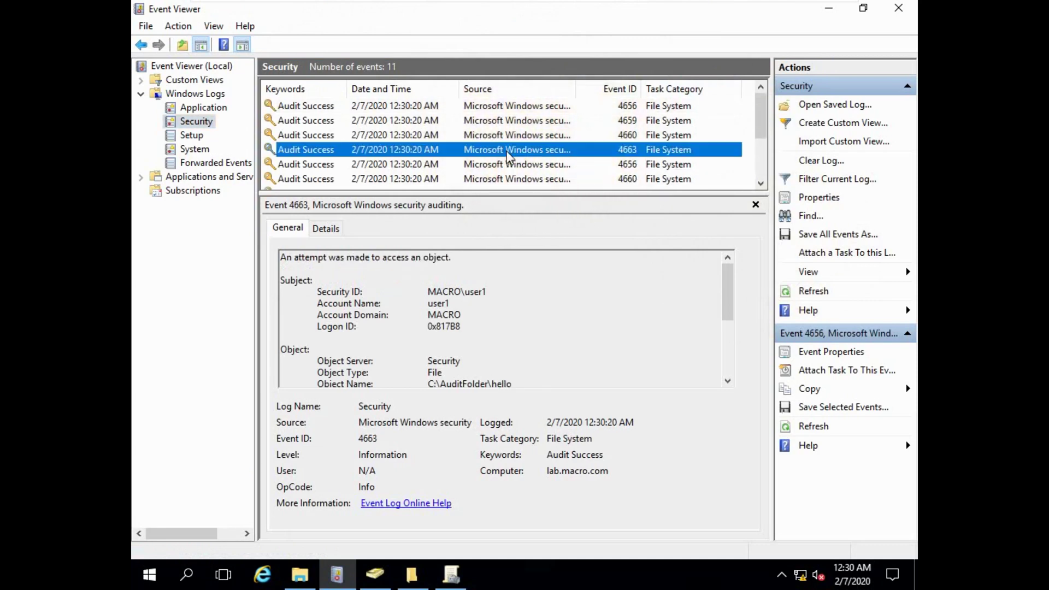
{"action": "right_click", "coordinate": [507, 153]}
{"action": "double_click", "coordinate": [469, 153]}
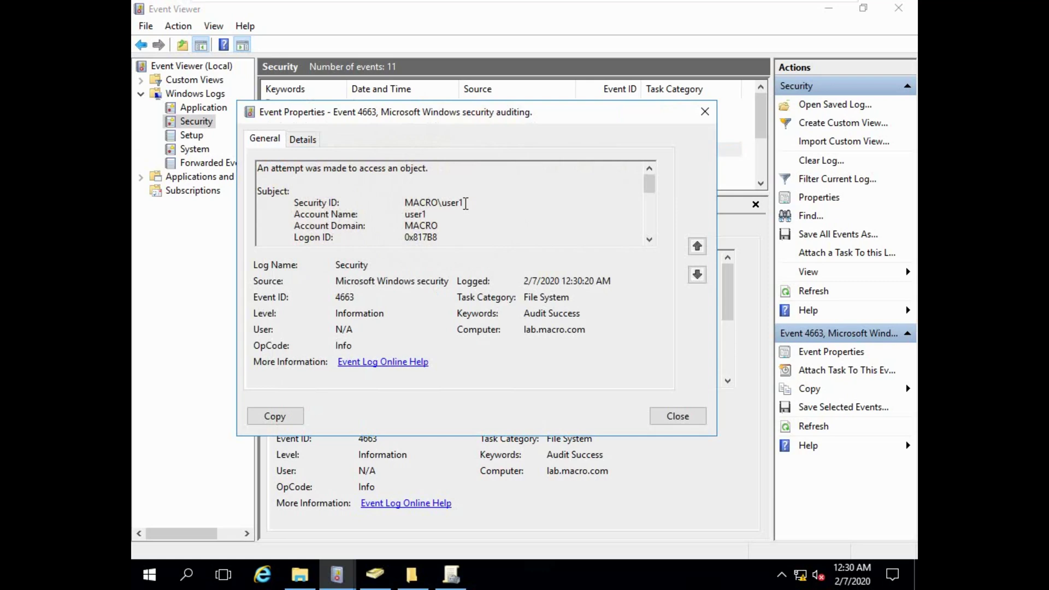
{"action": "mouse_move", "coordinate": [711, 15]}
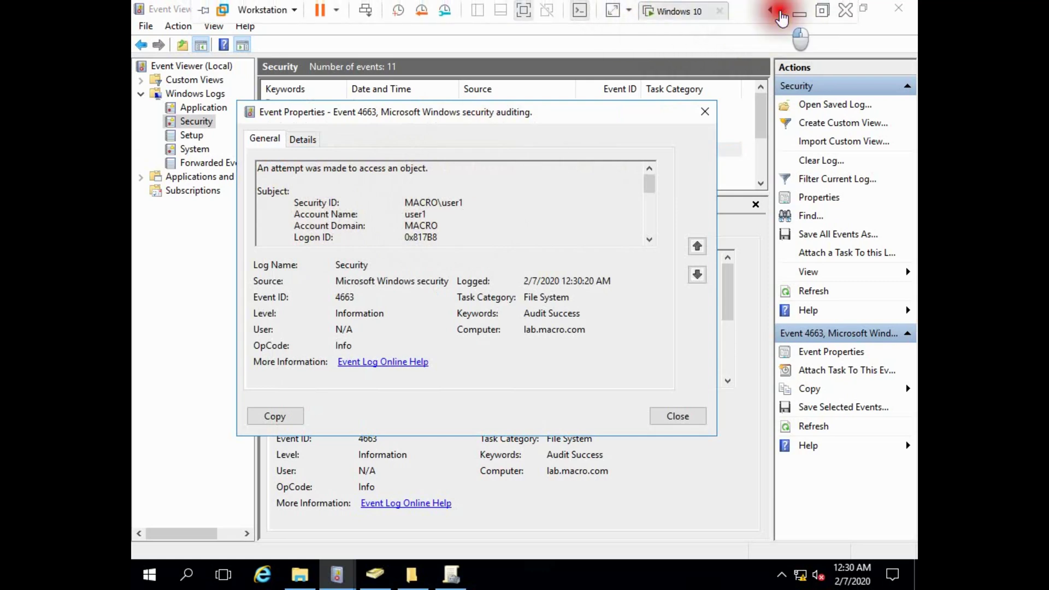
Briefly check the Windows 10 client's Start menu admin tools, then return to Event Viewer.
{"action": "left_click", "coordinate": [681, 15]}
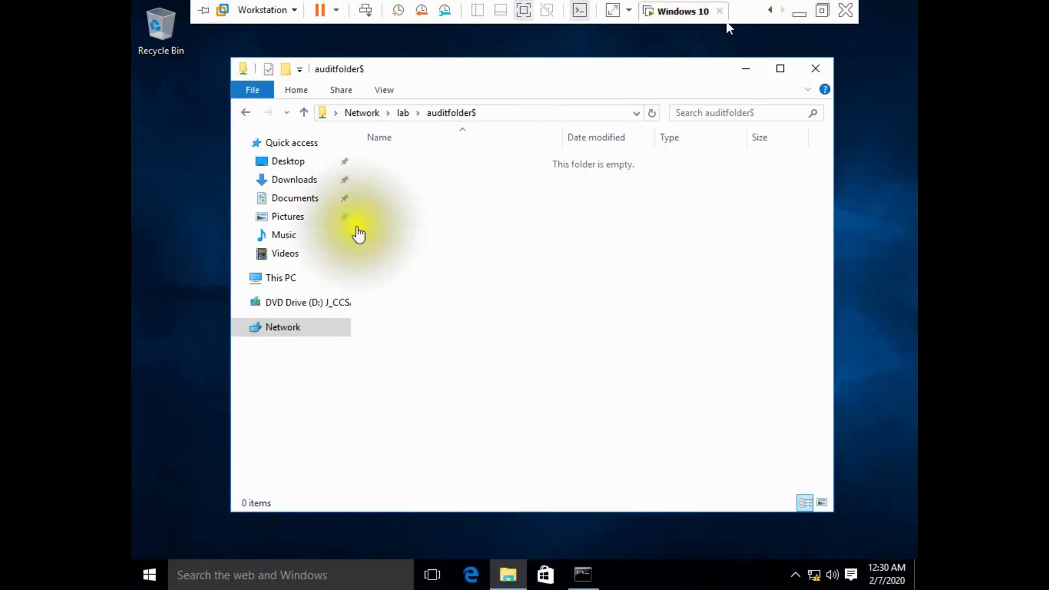
{"action": "right_click", "coordinate": [149, 574]}
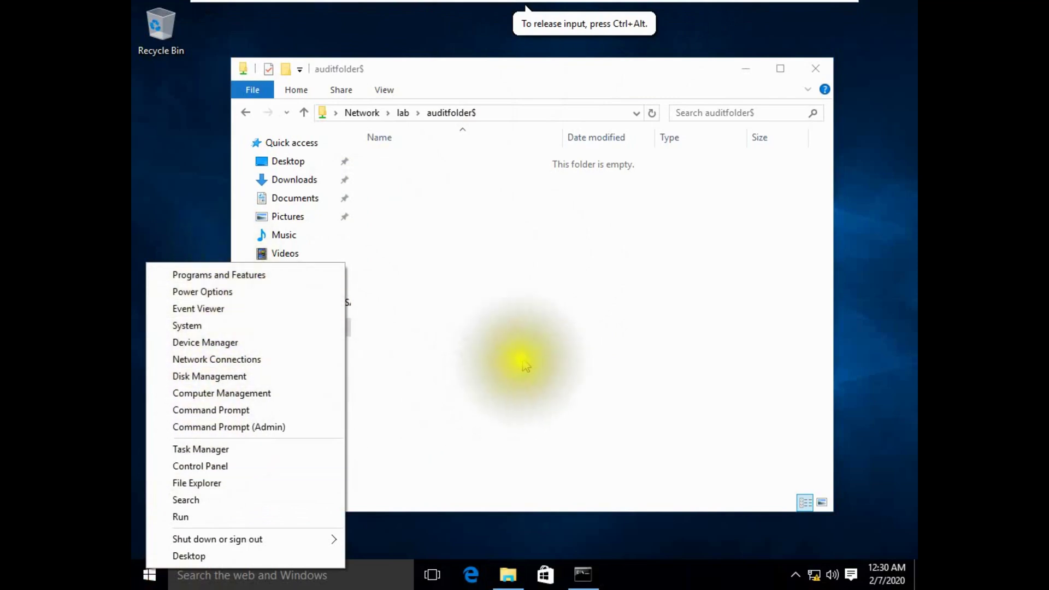
{"action": "mouse_move", "coordinate": [647, 12]}
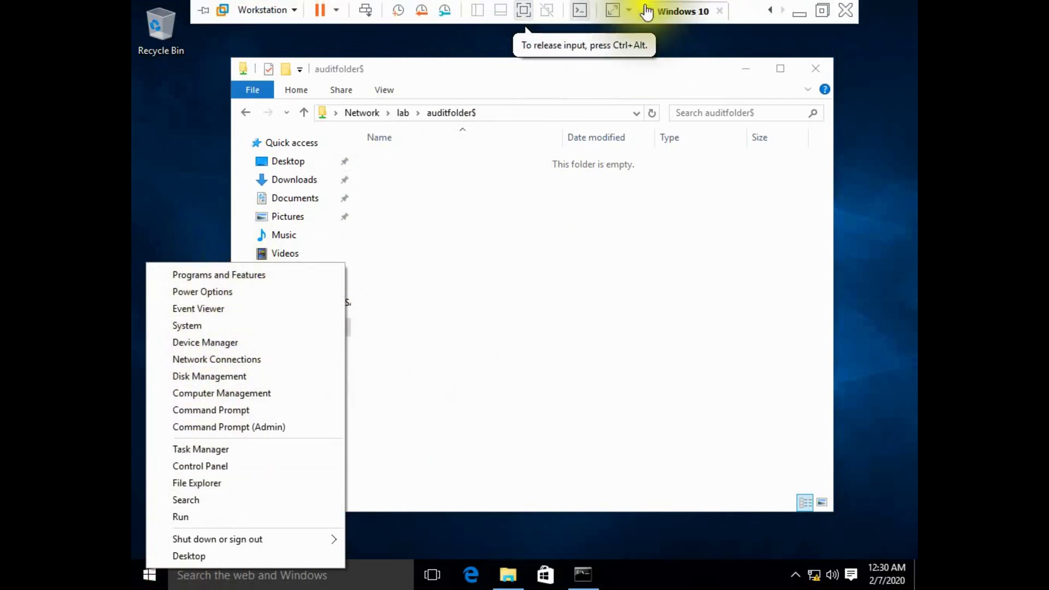
{"action": "left_click", "coordinate": [691, 11]}
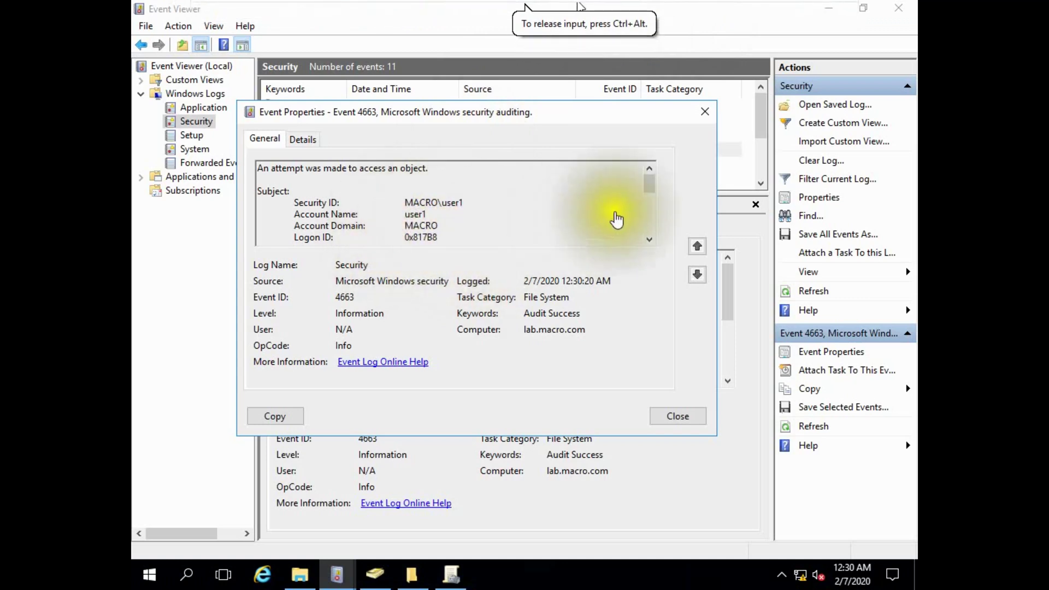
Confirm event 4663 shows DELETE access on C:\AuditFolder\hello, then close its properties.
{"action": "left_click_drag", "start_coordinate": [649, 185], "coordinate": [645, 206]}
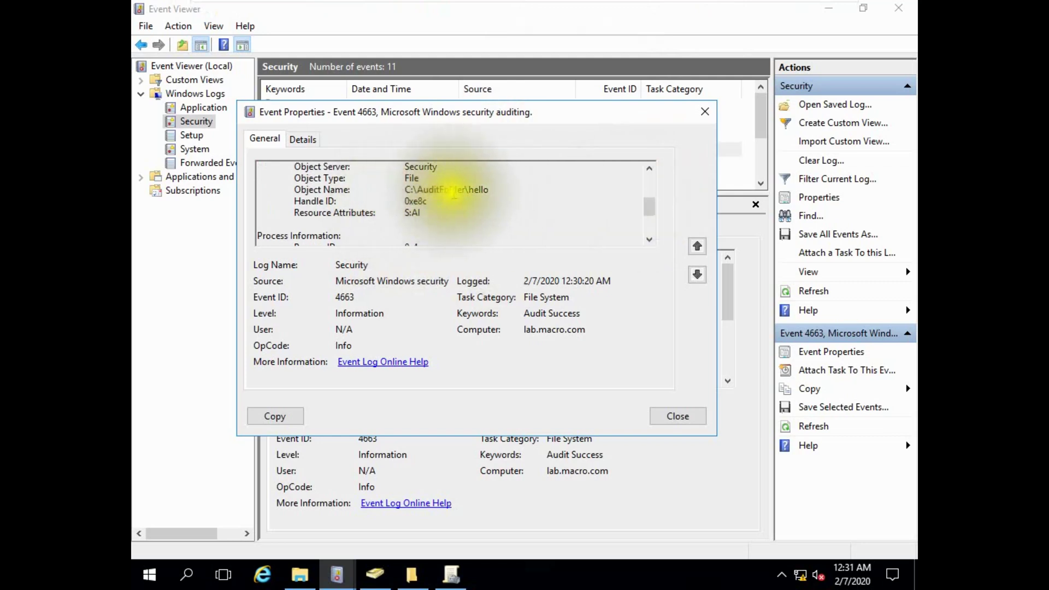
{"action": "left_click_drag", "start_coordinate": [649, 206], "coordinate": [649, 230]}
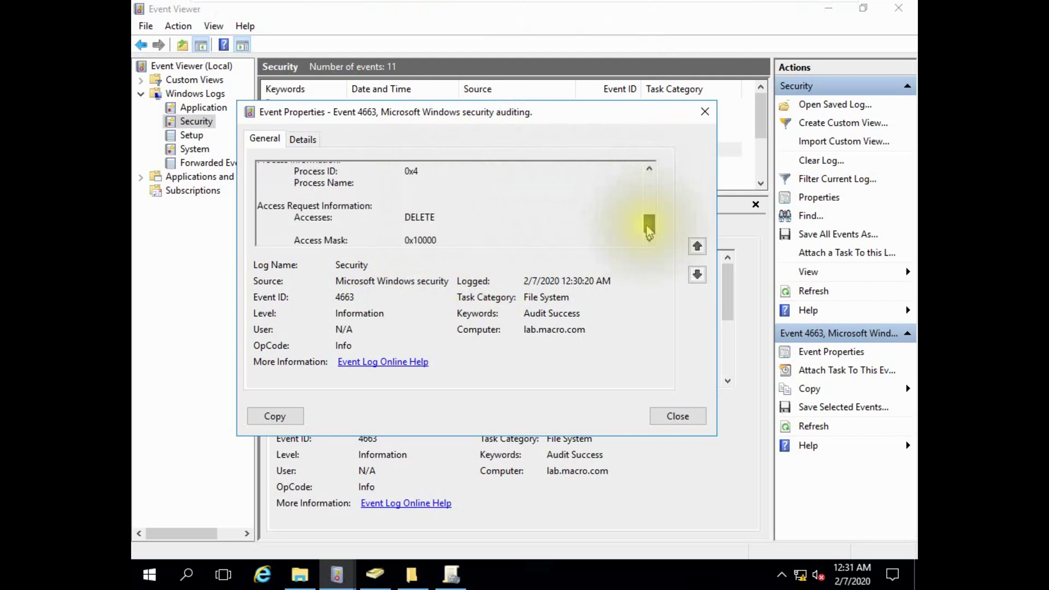
{"action": "double_click", "coordinate": [407, 217]}
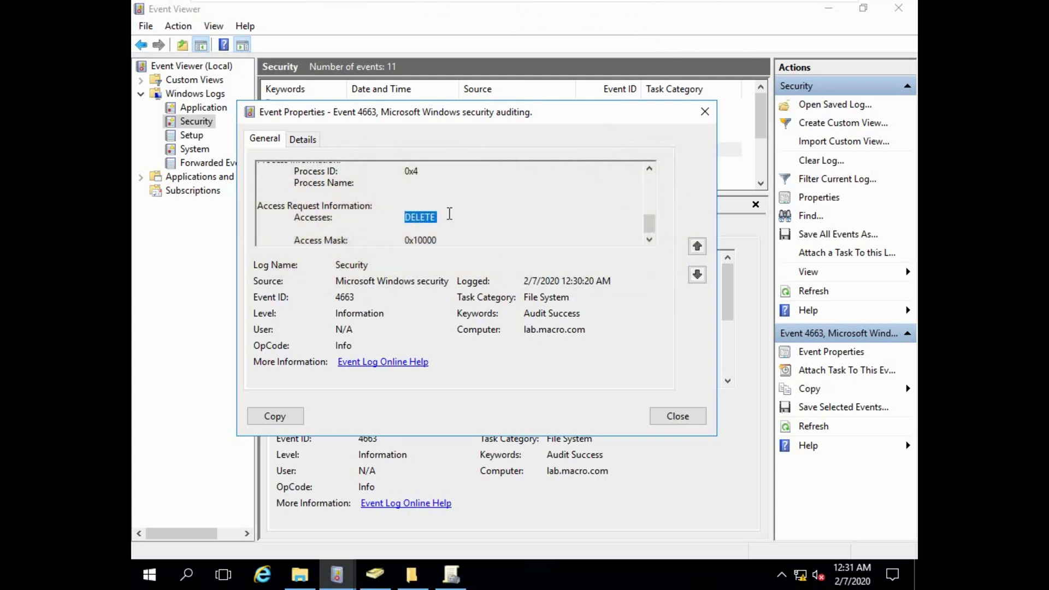
{"action": "left_click_drag", "start_coordinate": [649, 223], "coordinate": [650, 188]}
{"action": "left_click", "coordinate": [499, 228]}
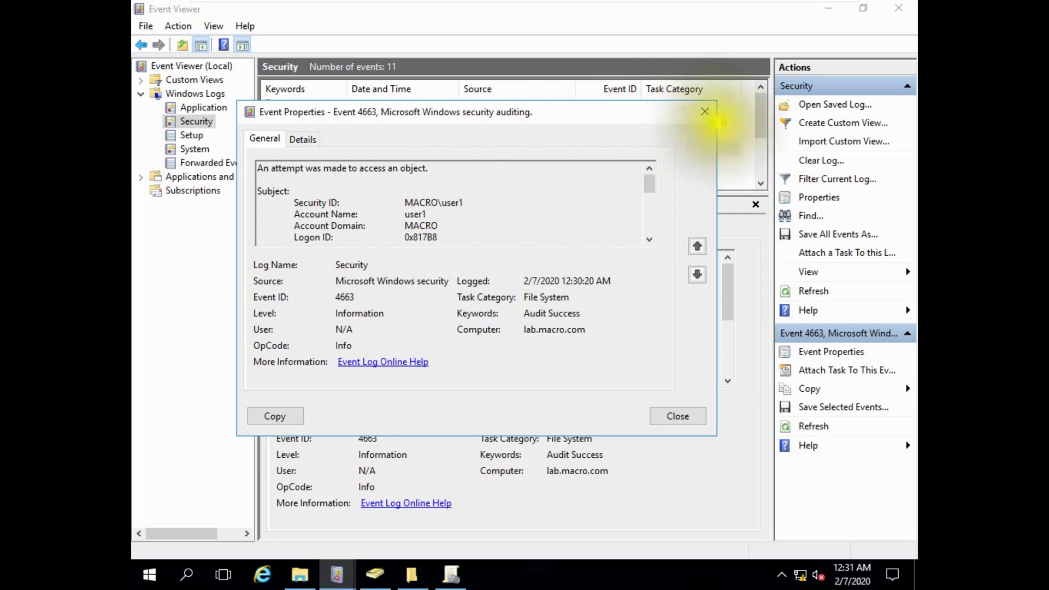
{"action": "left_click", "coordinate": [704, 111]}
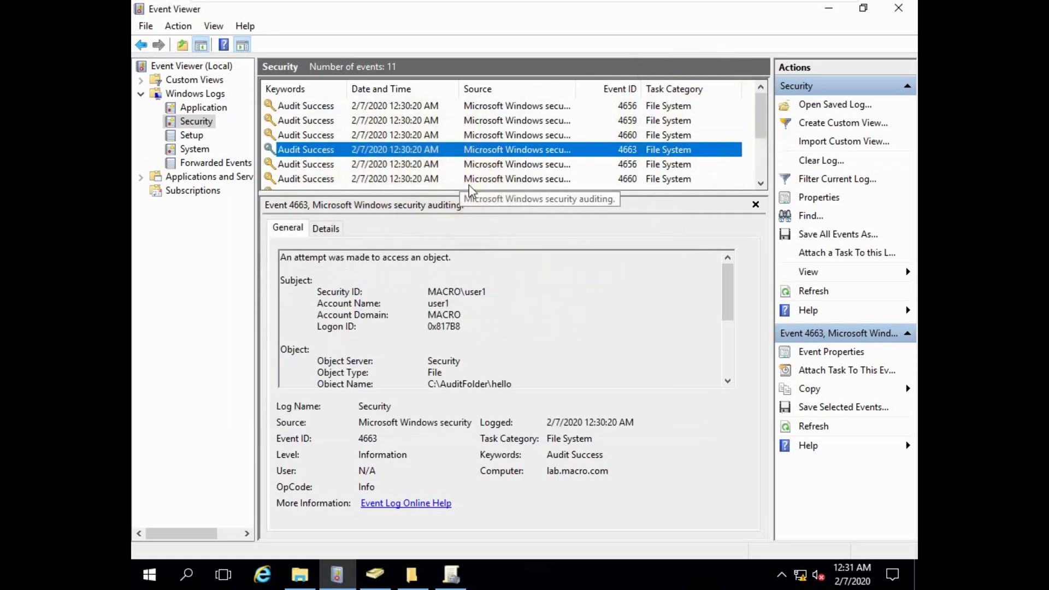
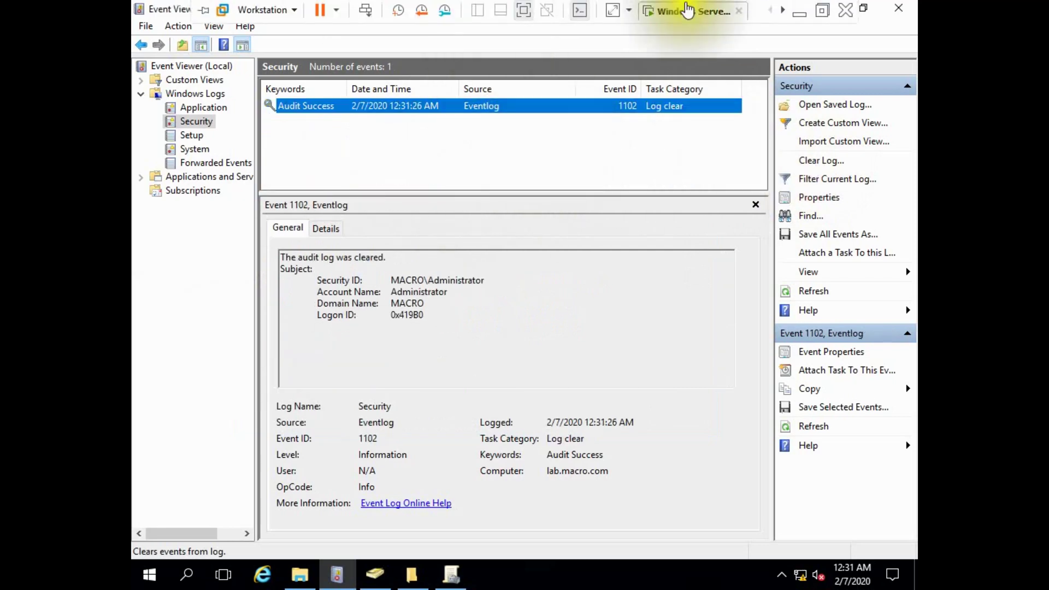
On the Windows 10 VM, add a test10 folder to the empty auditfolder$ share, then return to the server.
{"action": "left_click", "coordinate": [688, 16]}
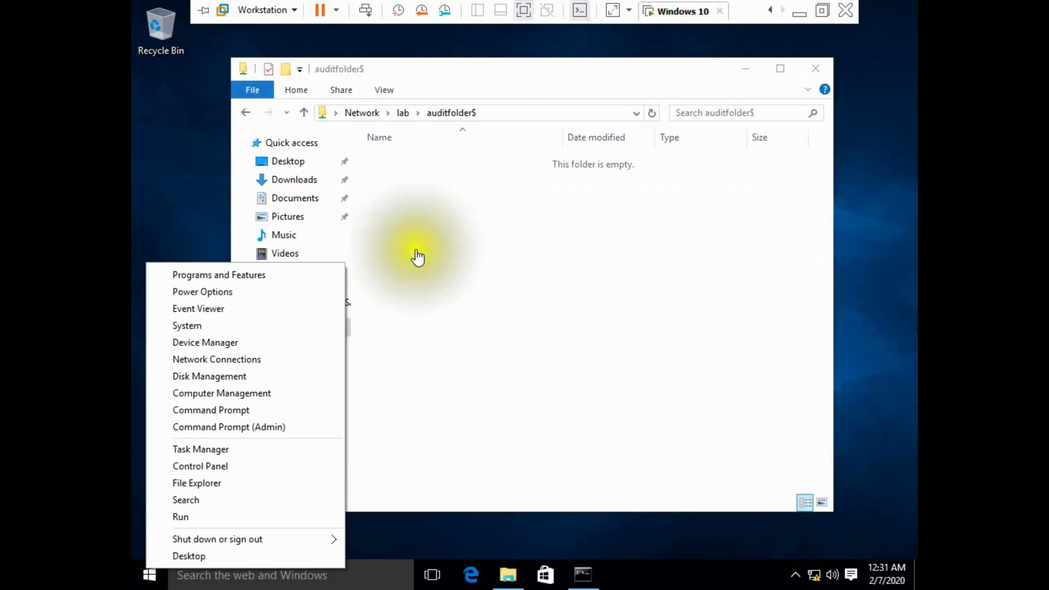
{"action": "left_click", "coordinate": [414, 178]}
{"action": "right_click", "coordinate": [414, 179]}
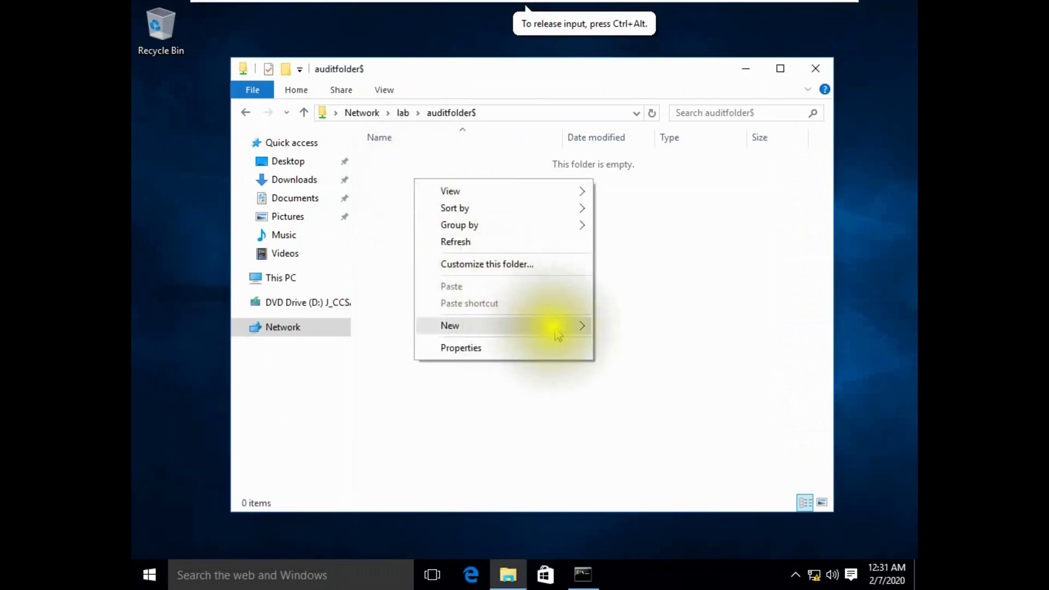
{"action": "mouse_move", "coordinate": [552, 324]}
{"action": "left_click", "coordinate": [631, 328]}
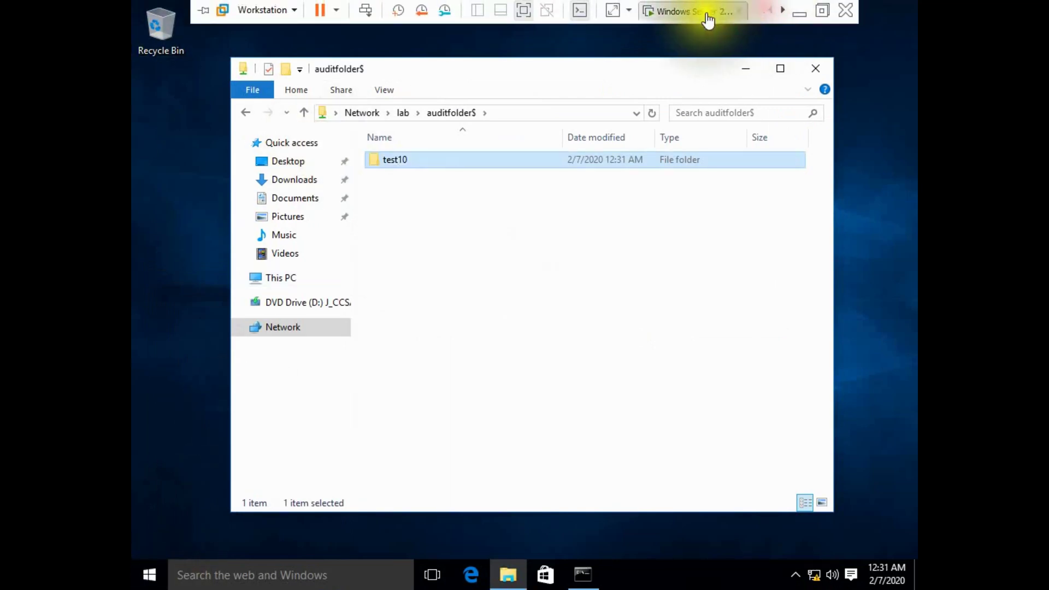
{"action": "left_click", "coordinate": [708, 20]}
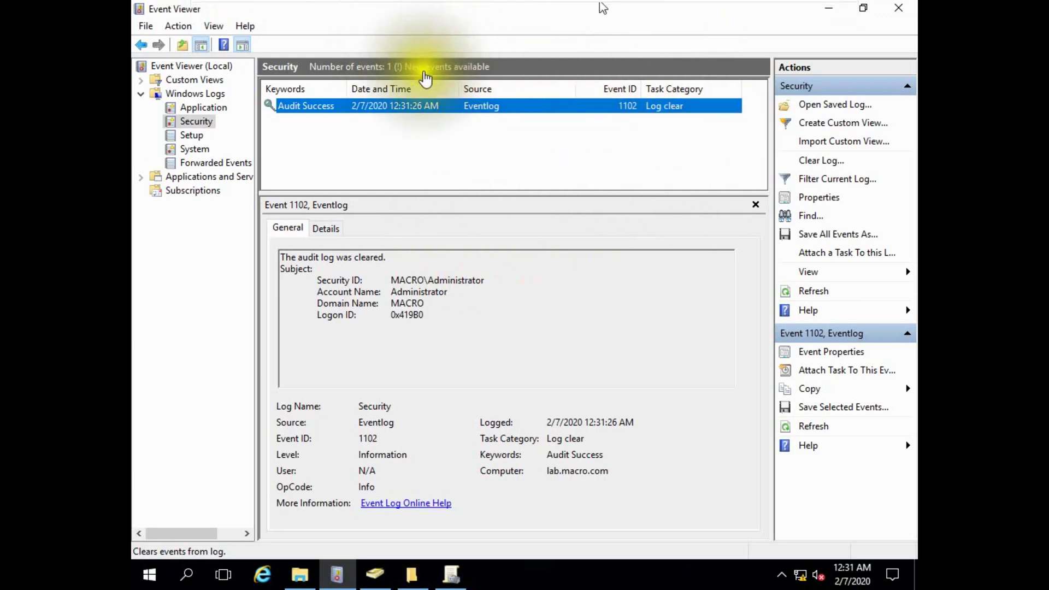
Refresh the Security log, open event 4656 and select the domain account's Security ID.
{"action": "left_click", "coordinate": [819, 296]}
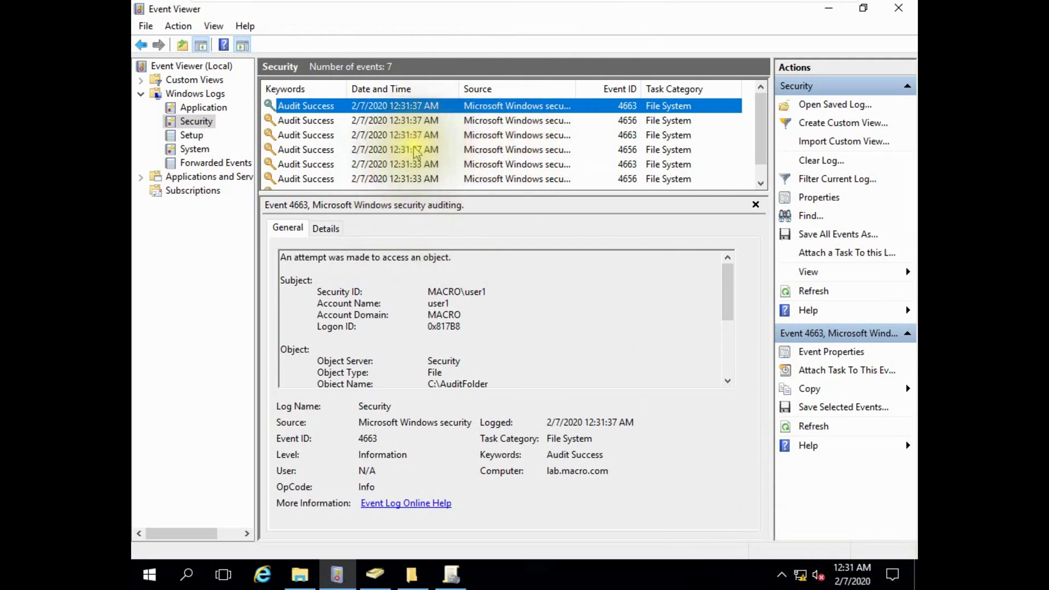
{"action": "double_click", "coordinate": [397, 121]}
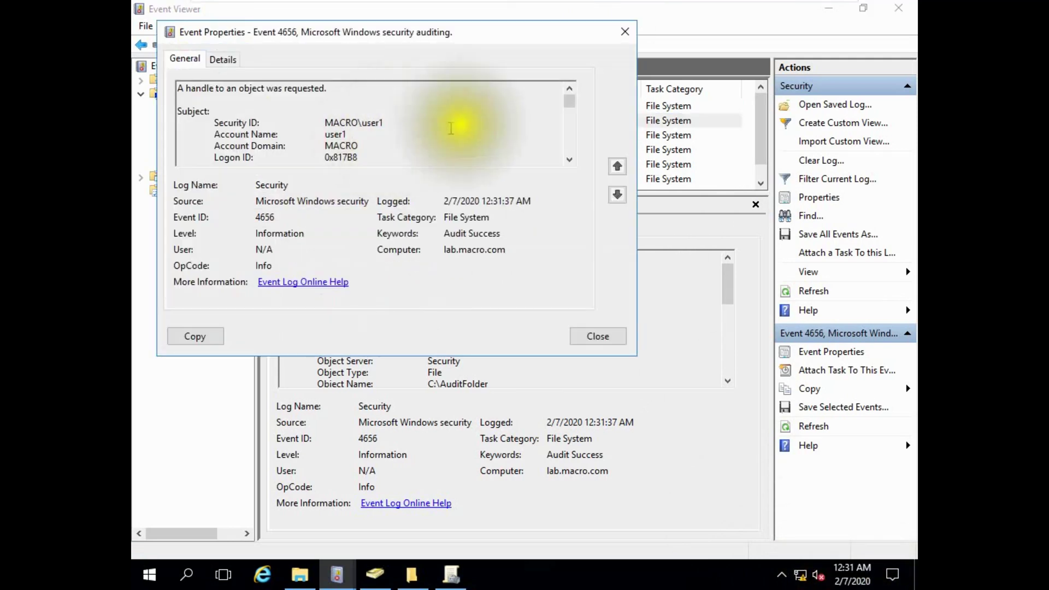
{"action": "left_click_drag", "start_coordinate": [569, 100], "coordinate": [570, 148]}
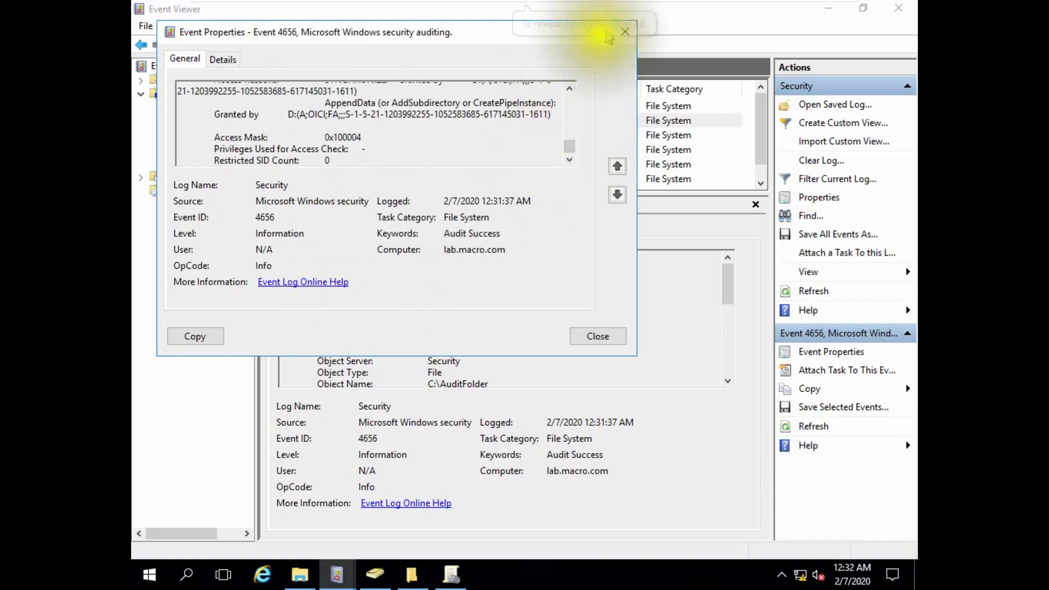
{"action": "left_click_drag", "start_coordinate": [567, 145], "coordinate": [569, 92]}
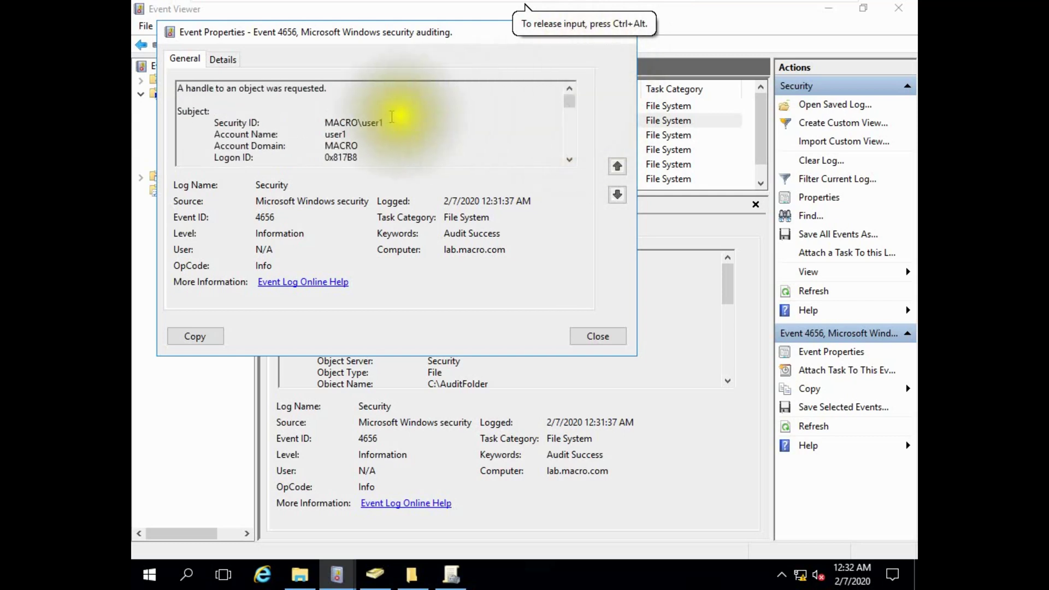
{"action": "left_click_drag", "start_coordinate": [327, 124], "coordinate": [385, 122]}
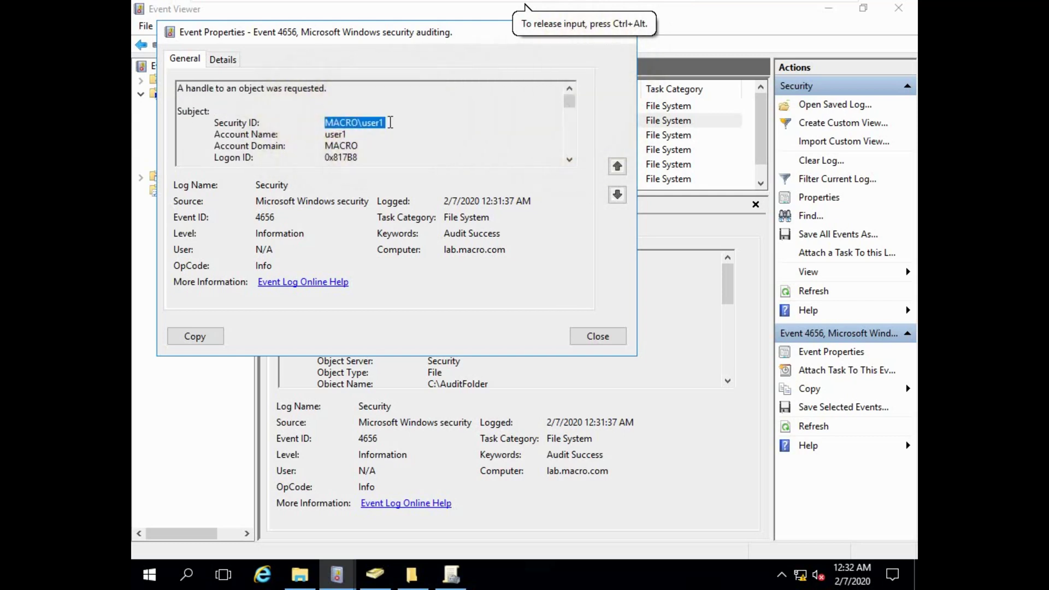
{"action": "left_click", "coordinate": [784, 11]}
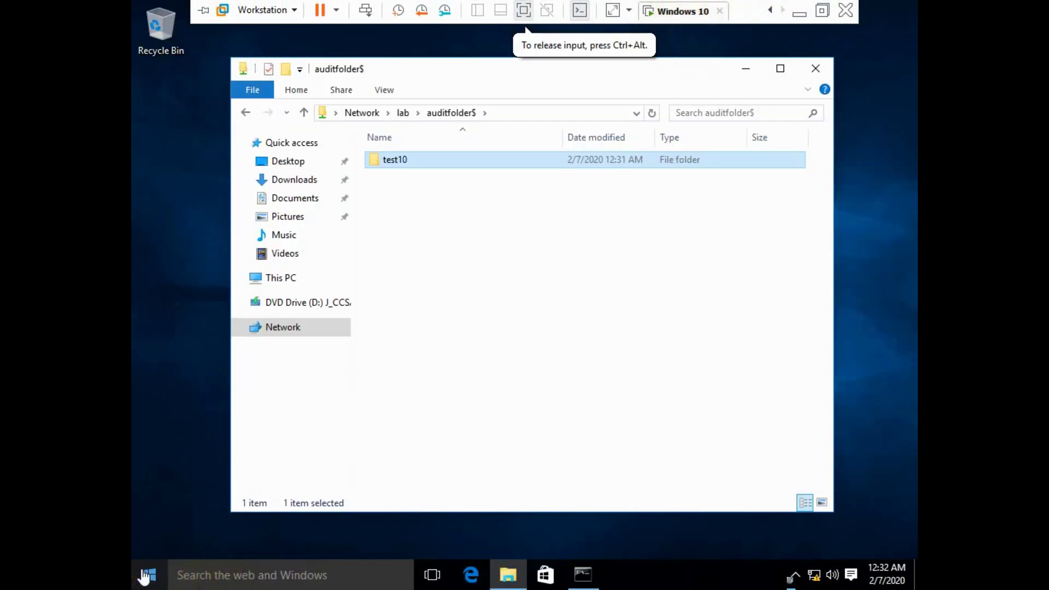
Sign out of the current Windows 10 session from the Start quick-link menu.
{"action": "right_click", "coordinate": [143, 576]}
{"action": "mouse_move", "coordinate": [269, 539]}
{"action": "left_click", "coordinate": [376, 540]}
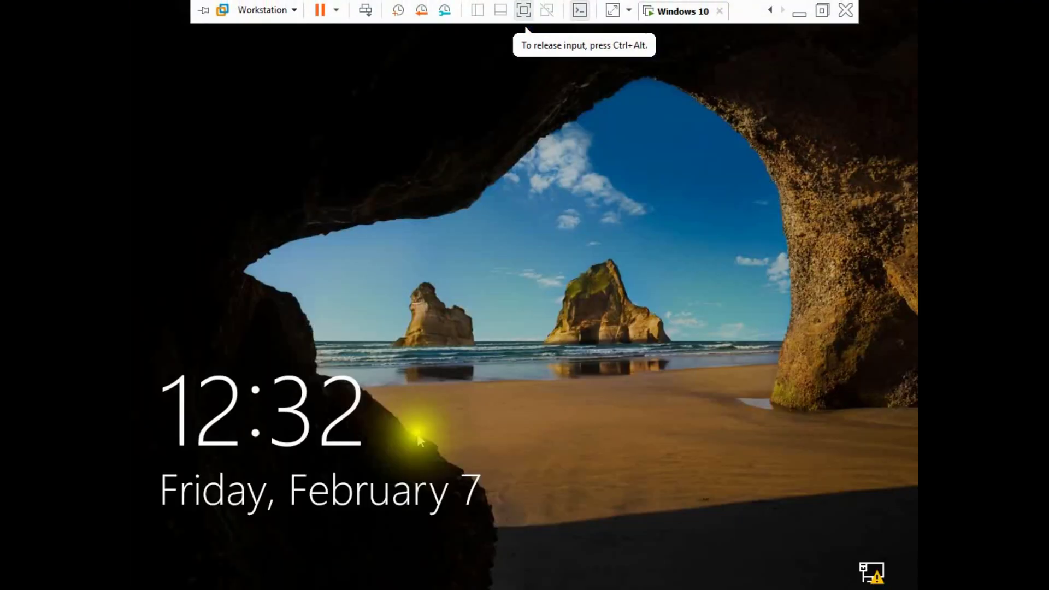
Sign in as the second domain user under Other user, re-entering the rejected password.
{"action": "left_click", "coordinate": [415, 435]}
{"action": "left_click", "coordinate": [213, 547]}
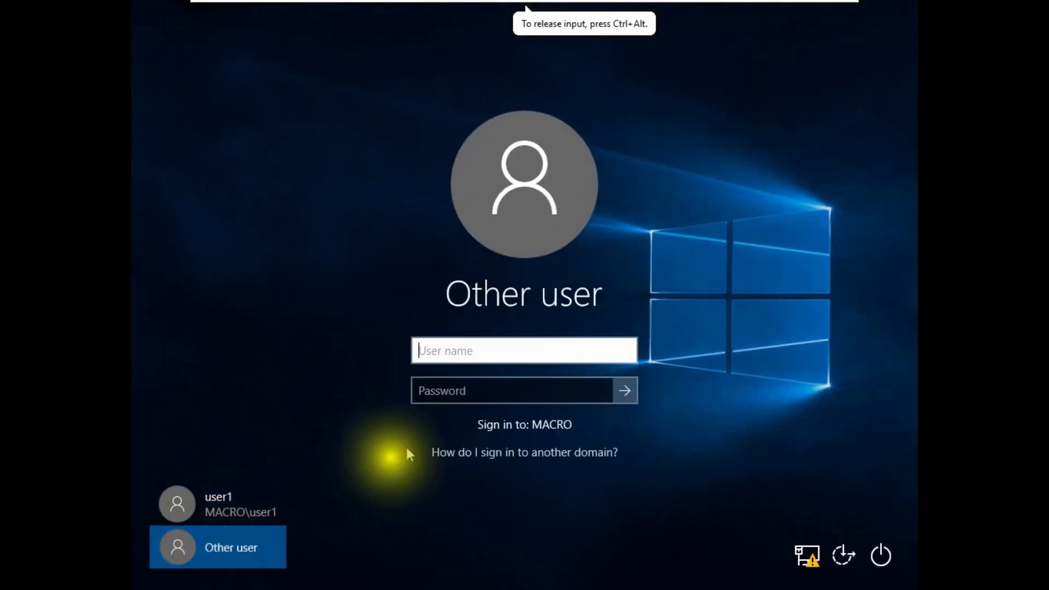
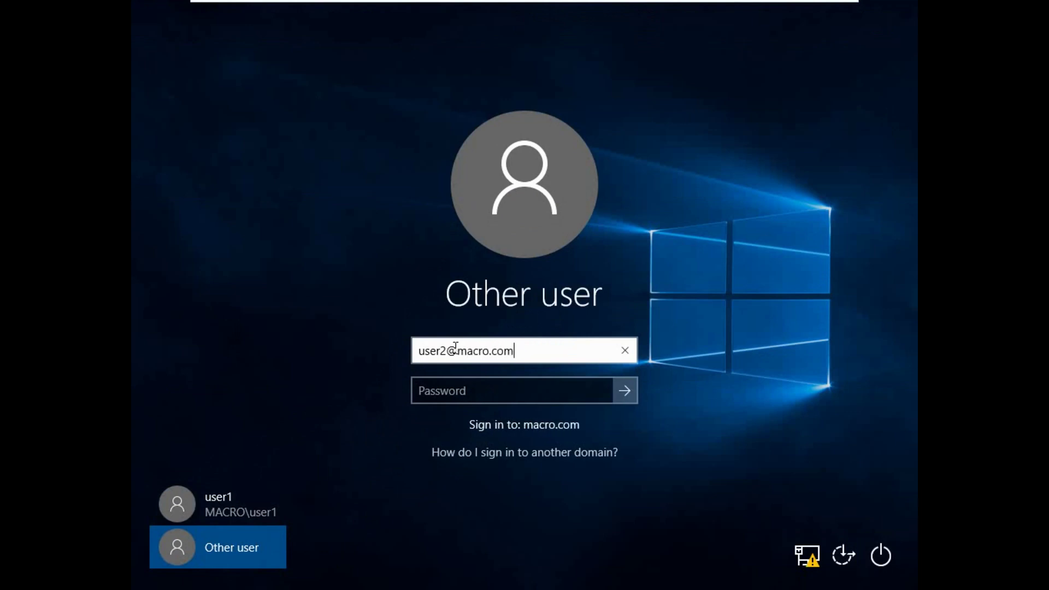
{"action": "key", "text": "Tab"}
{"action": "type", "text": "•"}
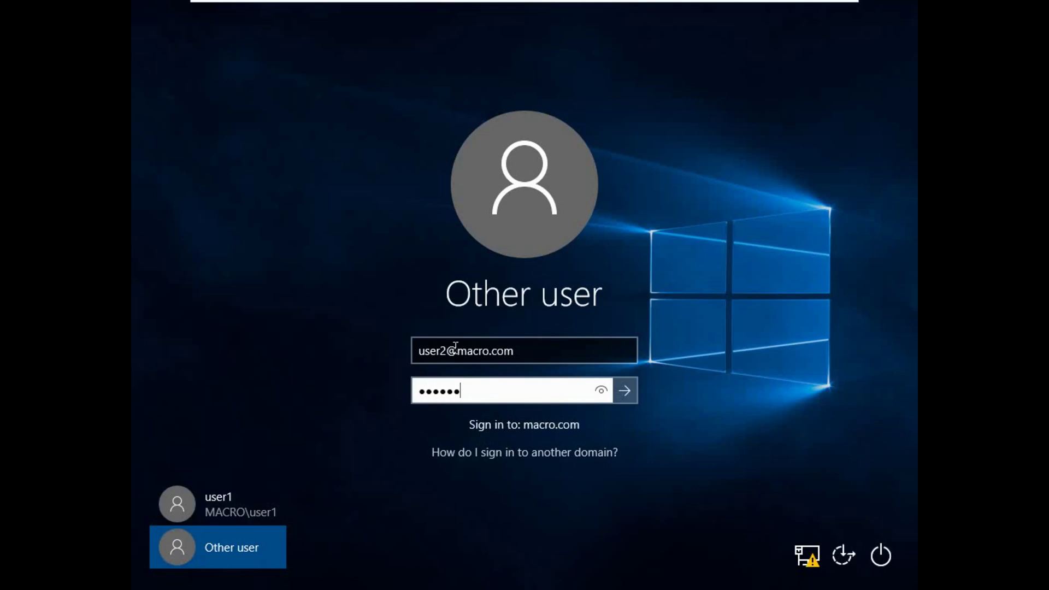
{"action": "key", "text": "Return"}
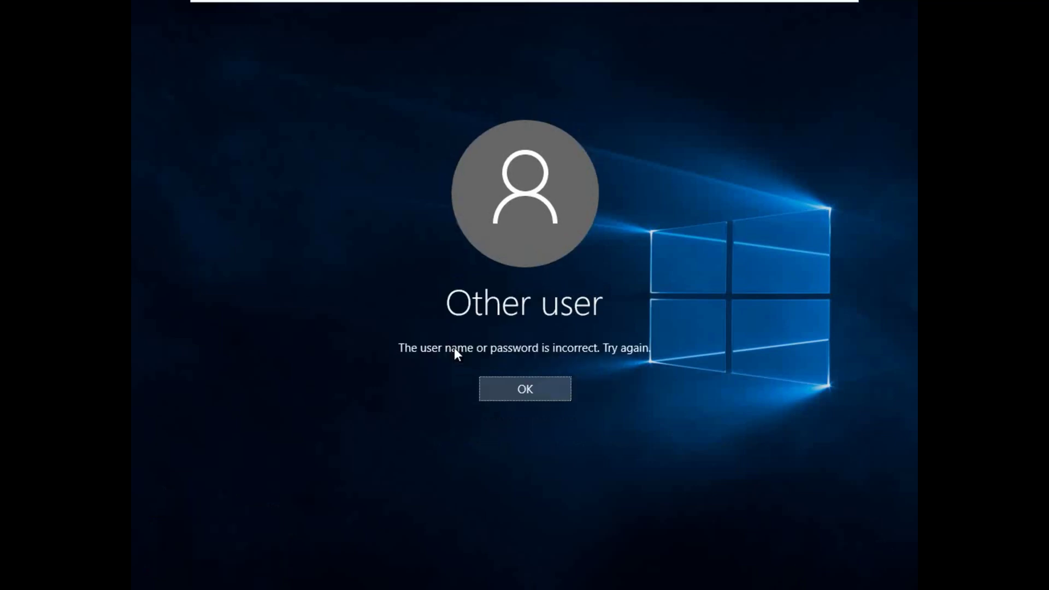
{"action": "left_click", "coordinate": [549, 392]}
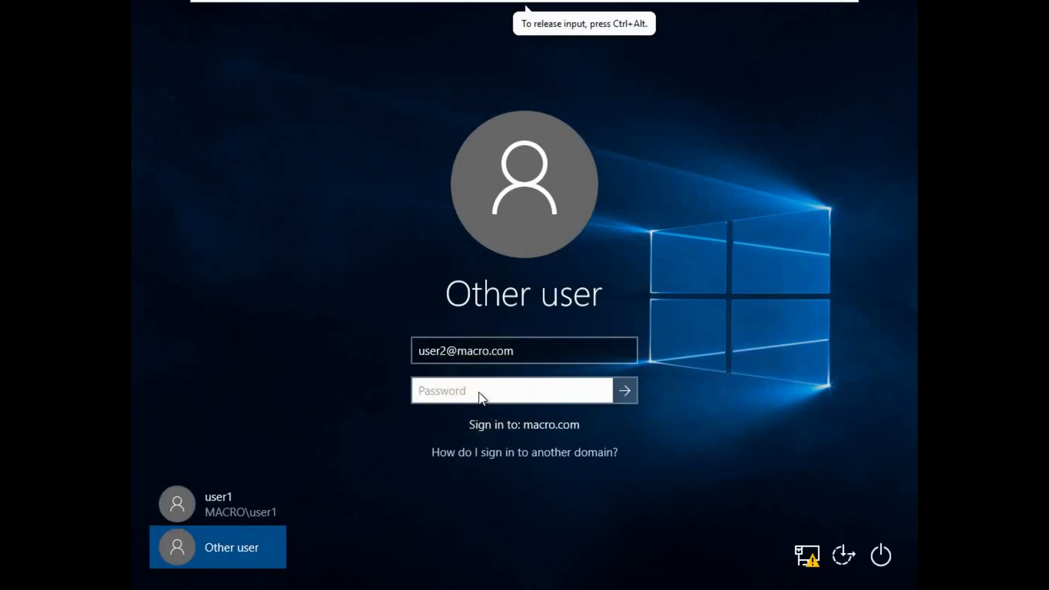
{"action": "type", "text": "•••••"}
{"action": "key", "text": "Return"}
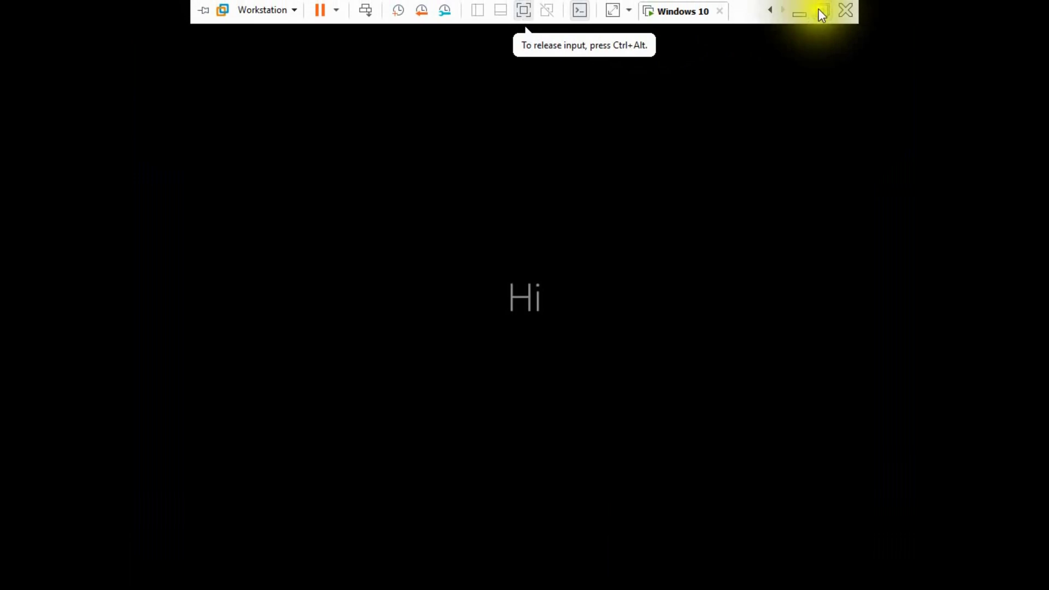
Leave full screen and return to the event details on the Windows Server 2016 VM.
{"action": "left_click", "coordinate": [818, 9]}
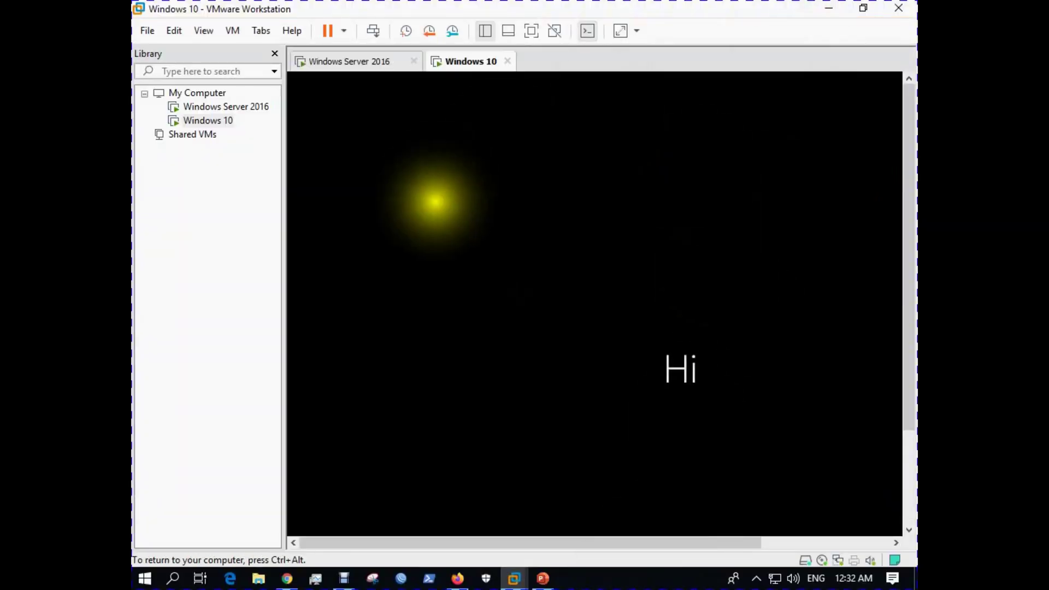
{"action": "left_click", "coordinate": [366, 64]}
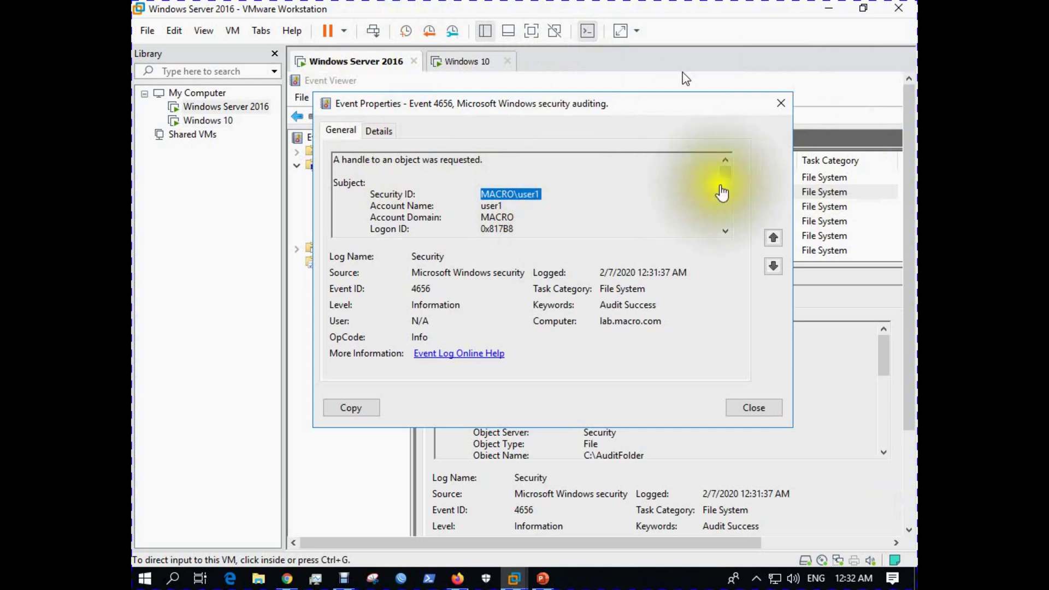
{"action": "left_click", "coordinate": [724, 181]}
{"action": "mouse_move", "coordinate": [726, 187]}
{"action": "left_mouse_down"}
{"action": "mouse_move", "coordinate": [729, 223]}
{"action": "mouse_move", "coordinate": [724, 175]}
{"action": "left_mouse_up"}
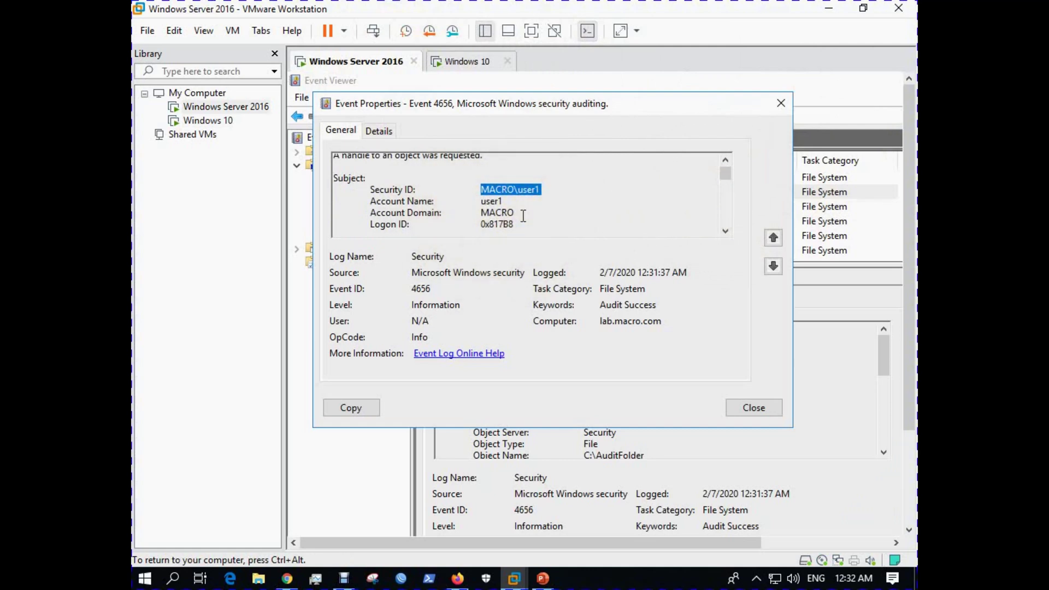
Open the first 4663 access event's details, then view the Windows 10 VM full screen.
{"action": "left_click", "coordinate": [781, 102]}
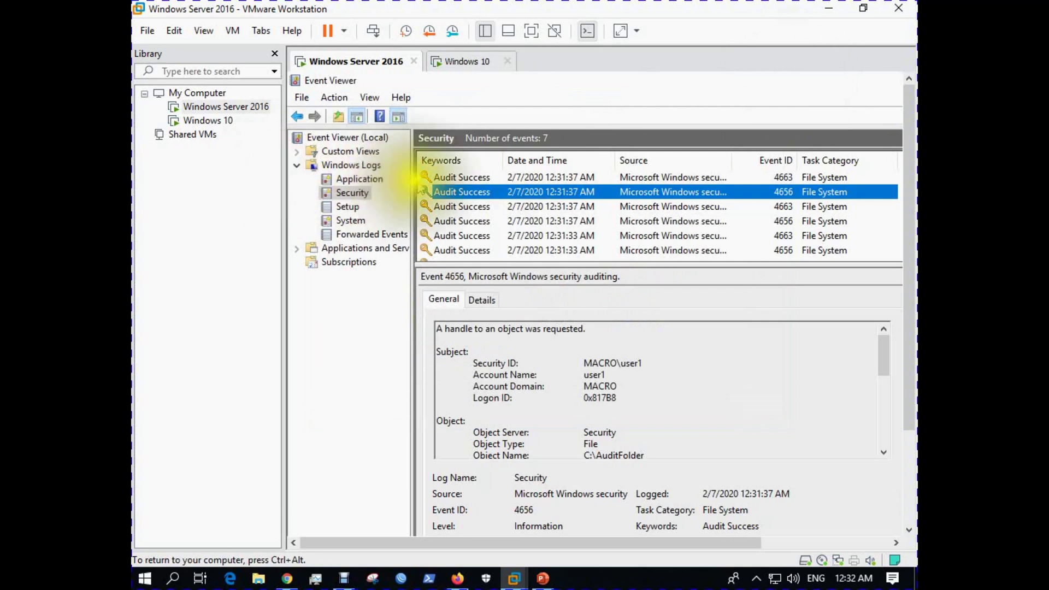
{"action": "double_click", "coordinate": [458, 178]}
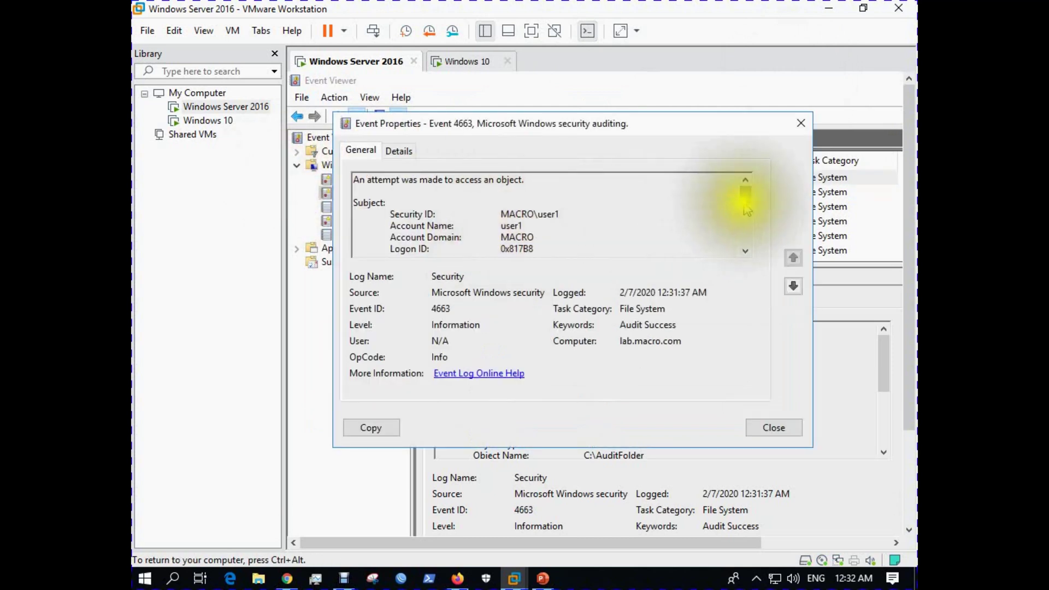
{"action": "left_click_drag", "start_coordinate": [748, 204], "coordinate": [747, 258]}
{"action": "left_click", "coordinate": [468, 61]}
{"action": "left_click", "coordinate": [532, 31]}
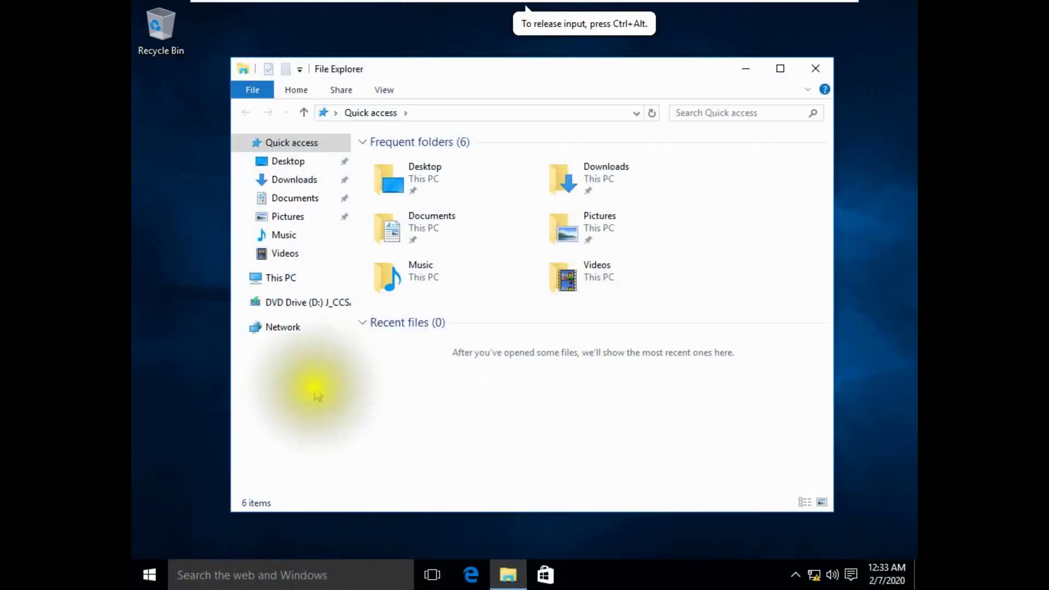
Browse to the hidden share \\lab\auditfolder$ in File Explorer.
{"action": "left_click", "coordinate": [280, 326]}
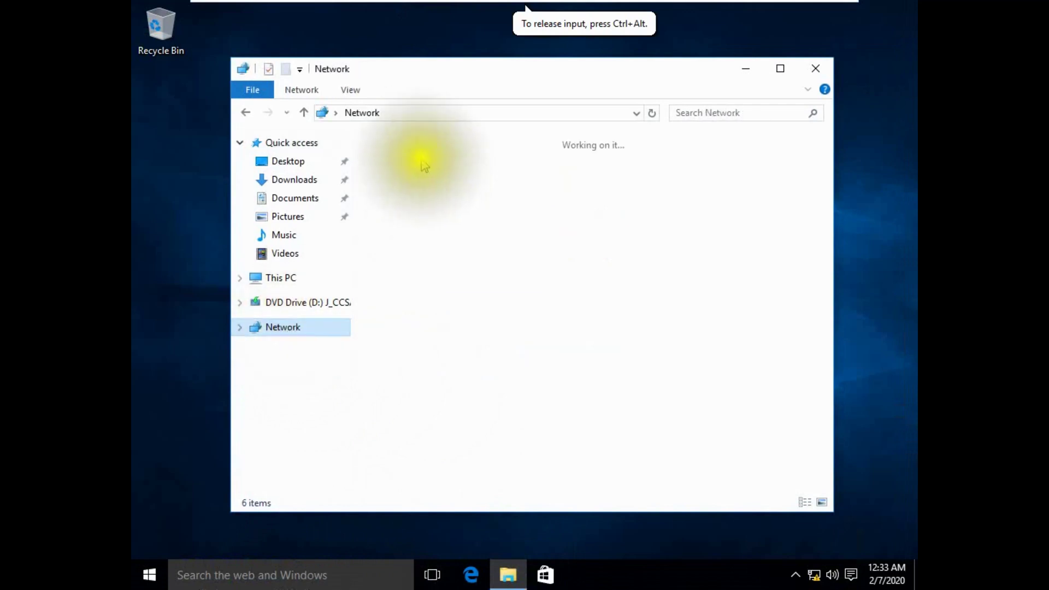
{"action": "left_click", "coordinate": [422, 114]}
{"action": "type", "text": "\\\\lab\\"}
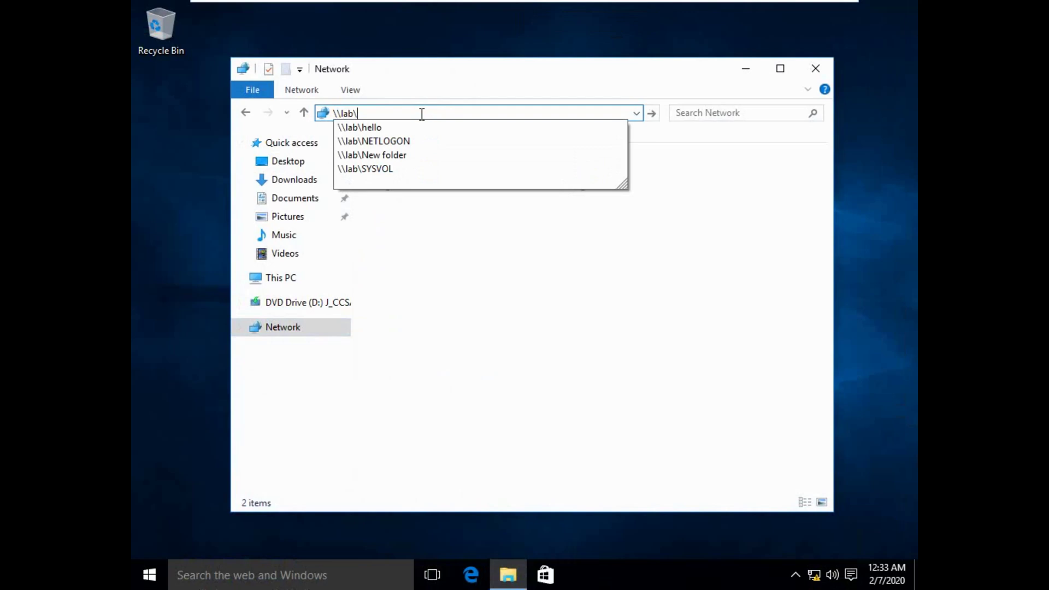
{"action": "type", "text": "auditfol"}
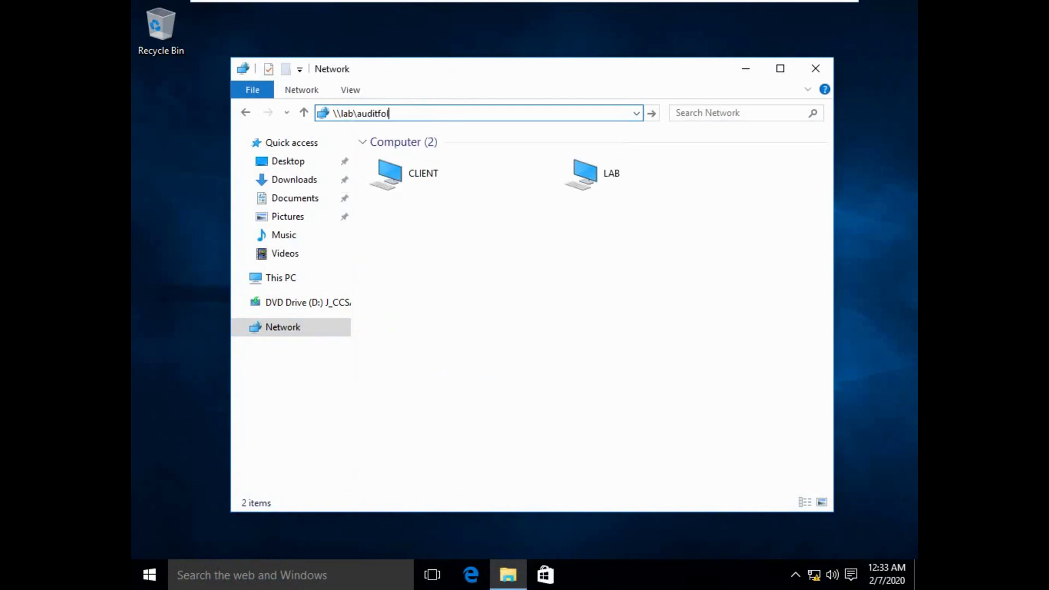
{"action": "type", "text": "der$"}
{"action": "key", "text": "Return"}
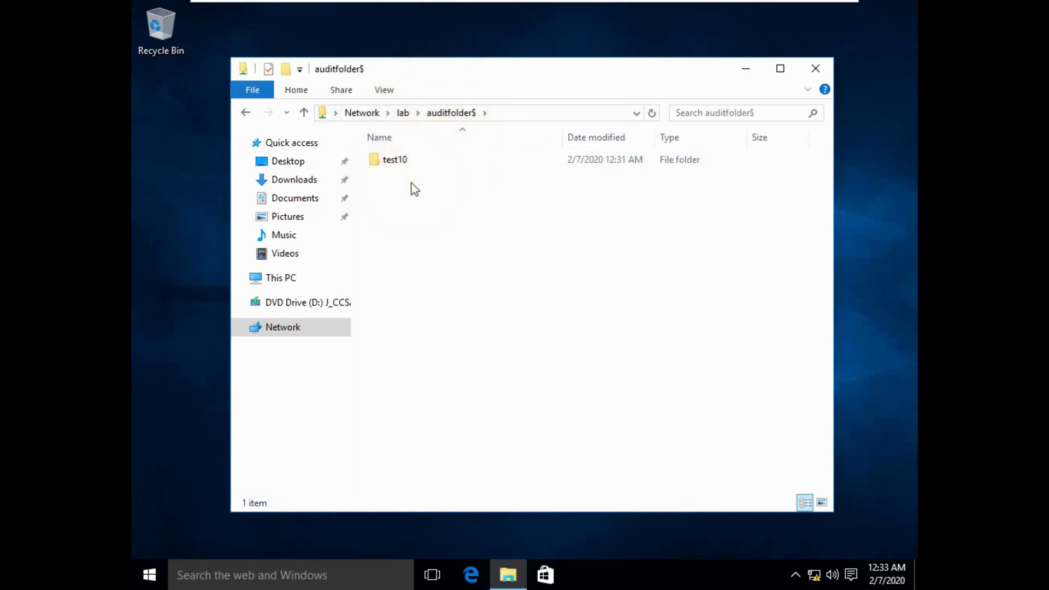
Add a 'New folder', then permanently delete it together with test10.
{"action": "key", "text": "ctrl+shift+n"}
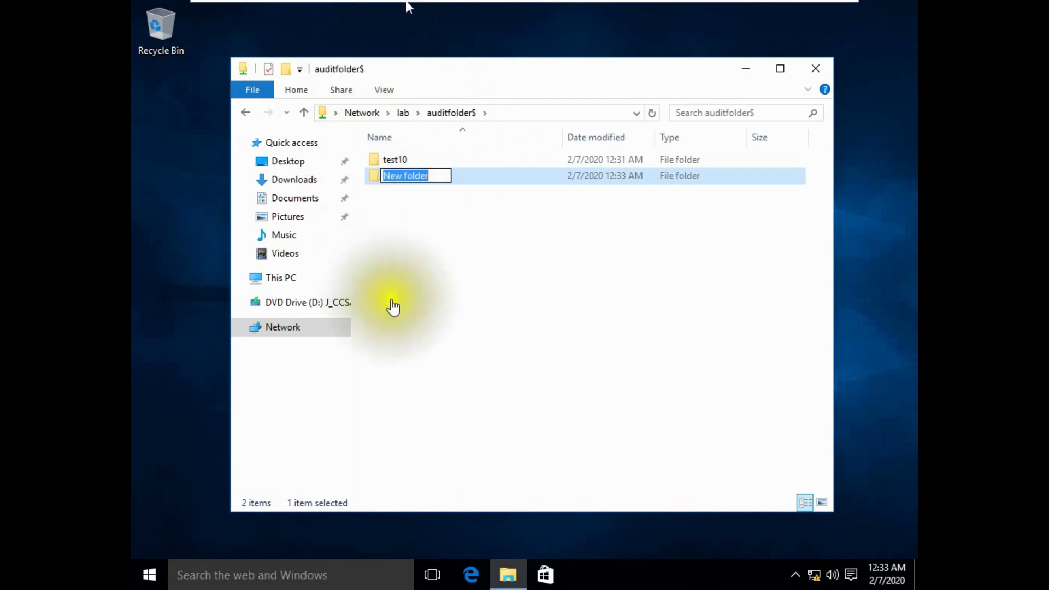
{"action": "left_click", "coordinate": [420, 242]}
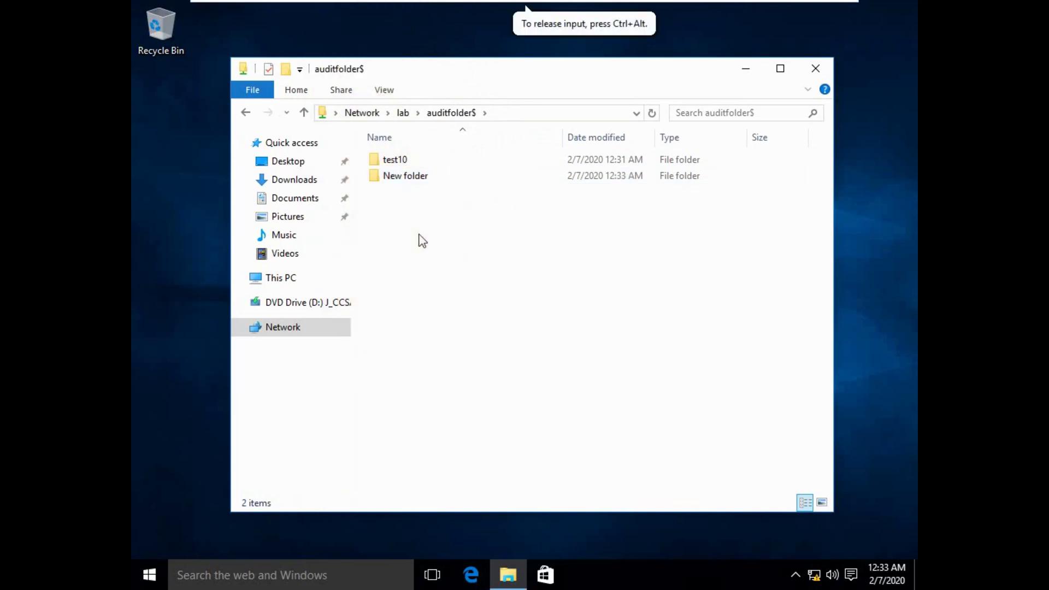
{"action": "left_click_drag", "start_coordinate": [398, 221], "coordinate": [398, 153]}
{"action": "right_click", "coordinate": [402, 161]}
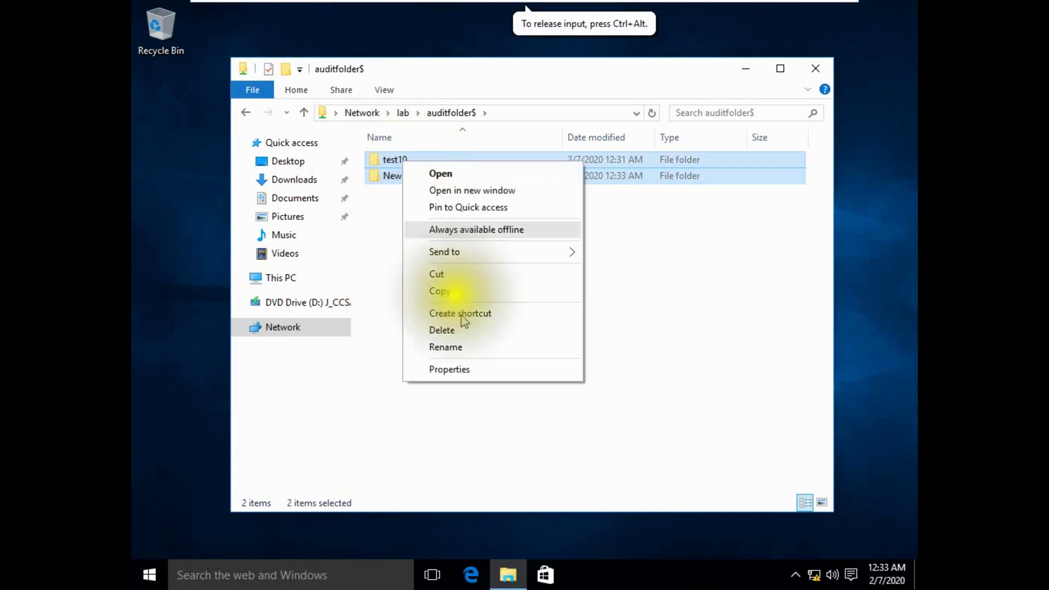
{"action": "left_click", "coordinate": [469, 331]}
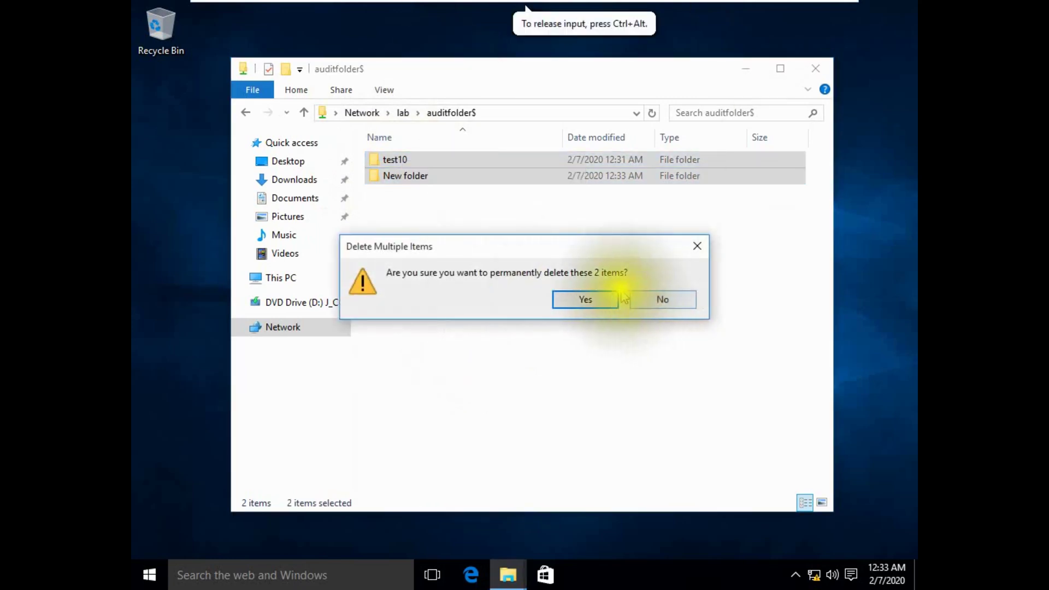
{"action": "left_click", "coordinate": [605, 299]}
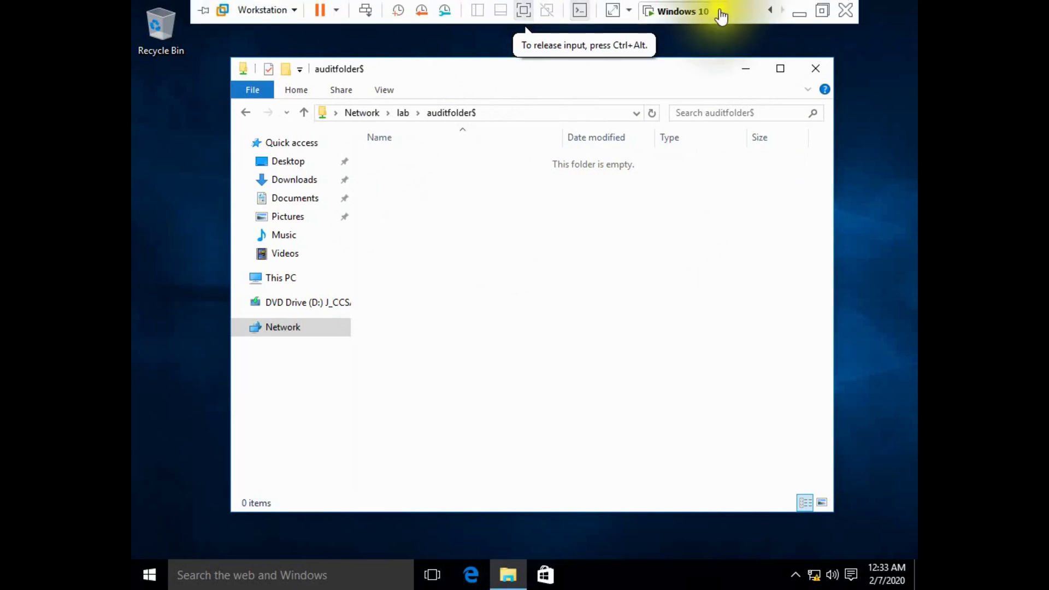
{"action": "left_click", "coordinate": [700, 11]}
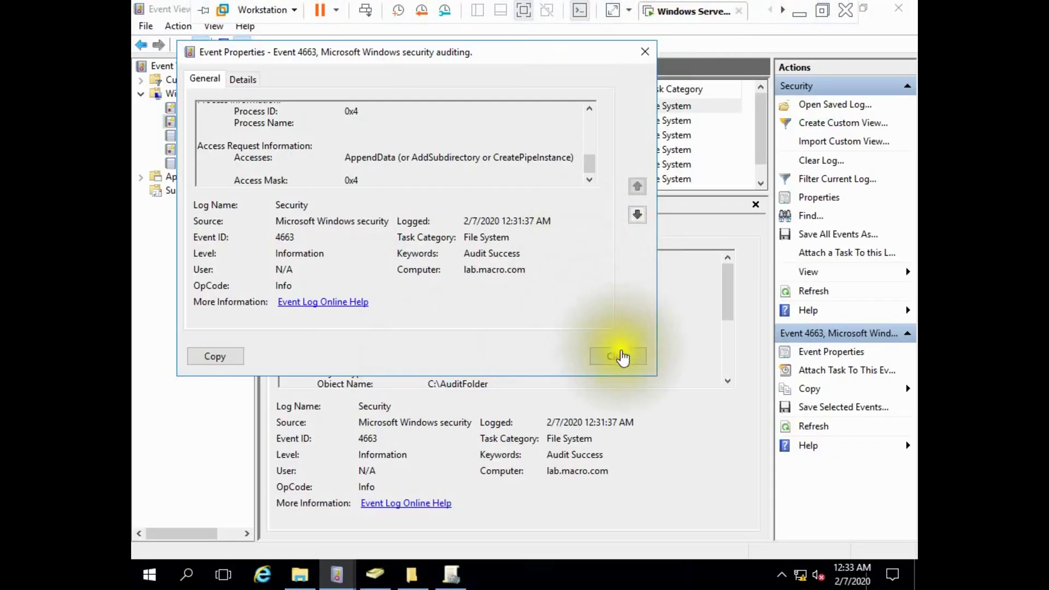
Open the Event Properties of the 4663 event from 12:33:30 AM.
{"action": "left_click", "coordinate": [618, 356]}
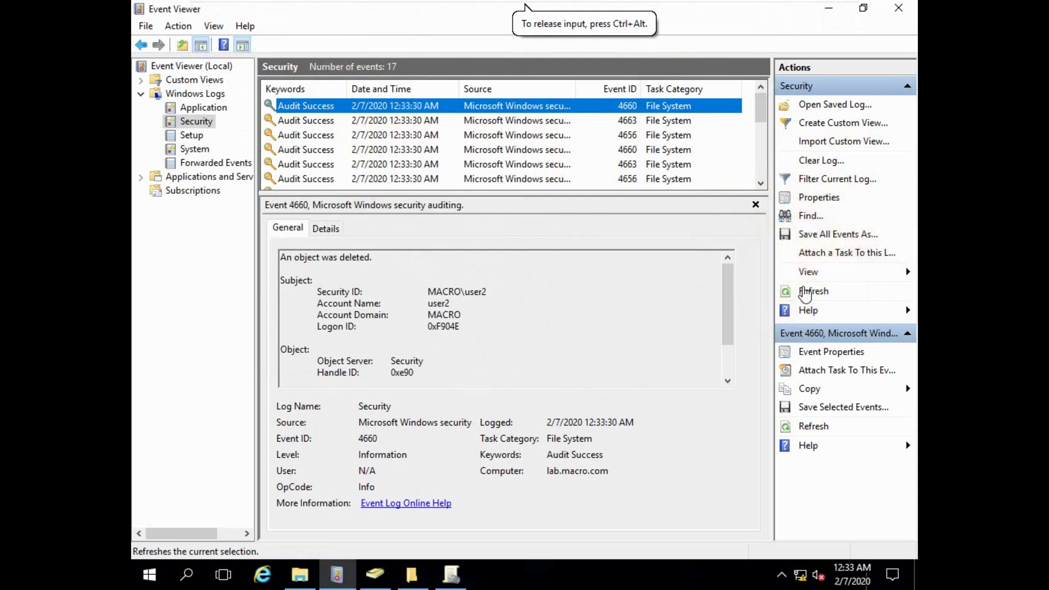
{"action": "left_click", "coordinate": [420, 122]}
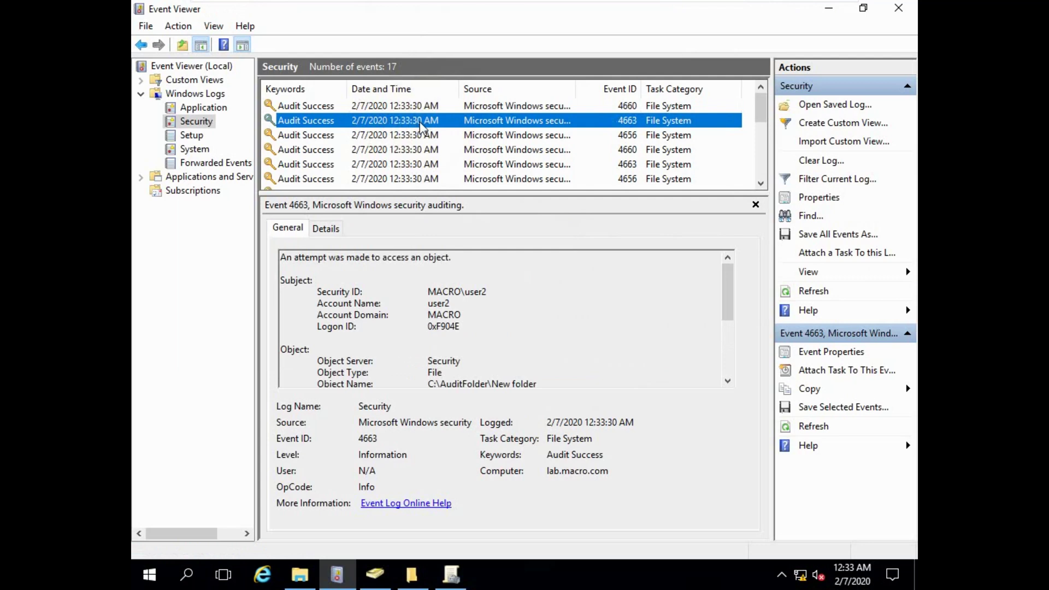
{"action": "right_click", "coordinate": [428, 122]}
{"action": "left_click", "coordinate": [463, 133]}
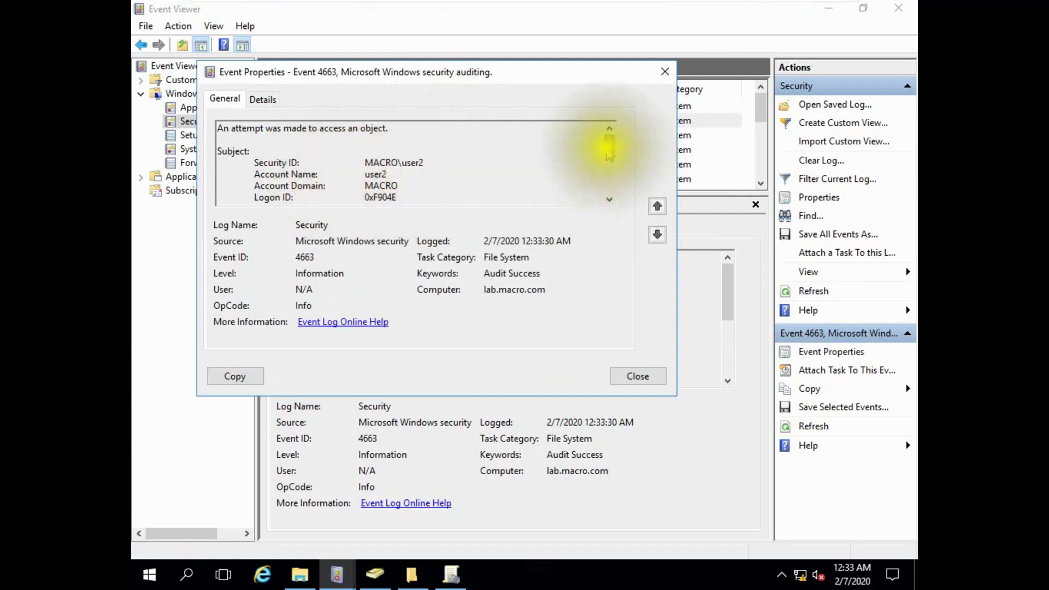
Highlight the DELETE access value in the 4663 details and exit full screen.
{"action": "left_click_drag", "start_coordinate": [607, 152], "coordinate": [607, 182]}
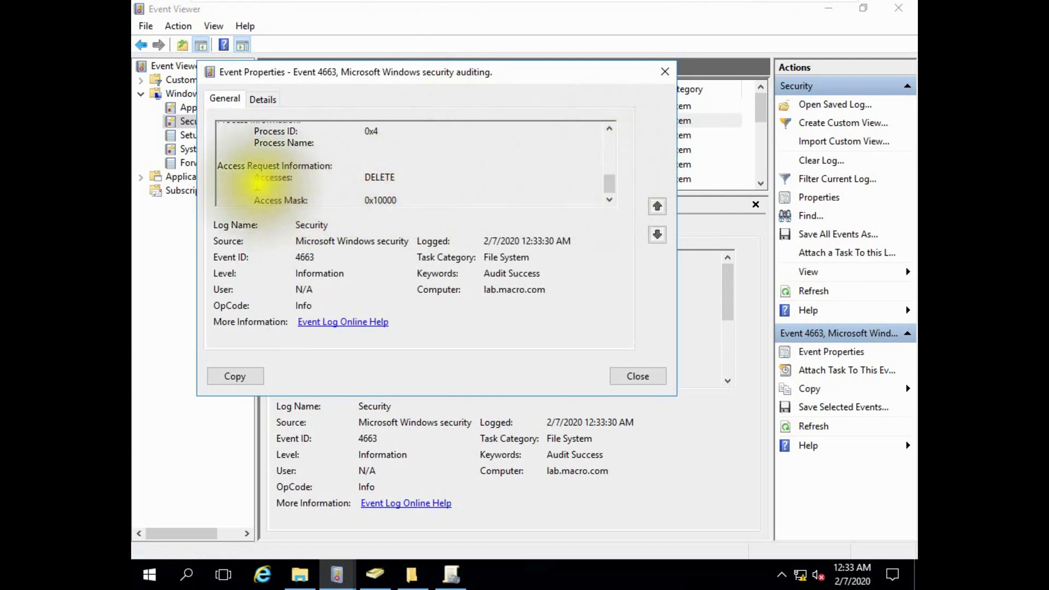
{"action": "double_click", "coordinate": [377, 177]}
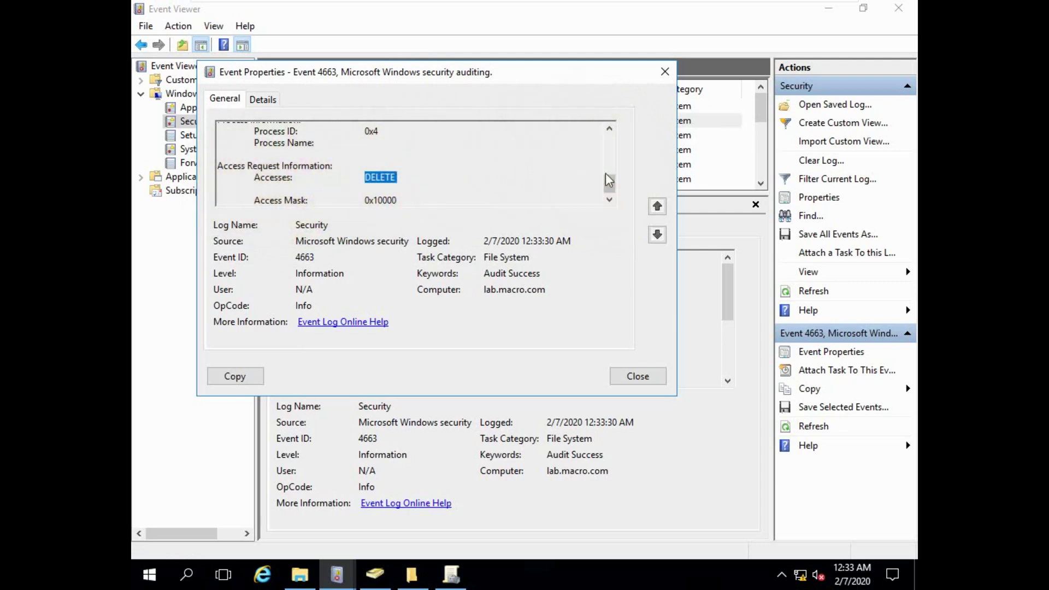
{"action": "scroll", "coordinate": [606, 178], "scroll_direction": "up", "scroll_amount": 2}
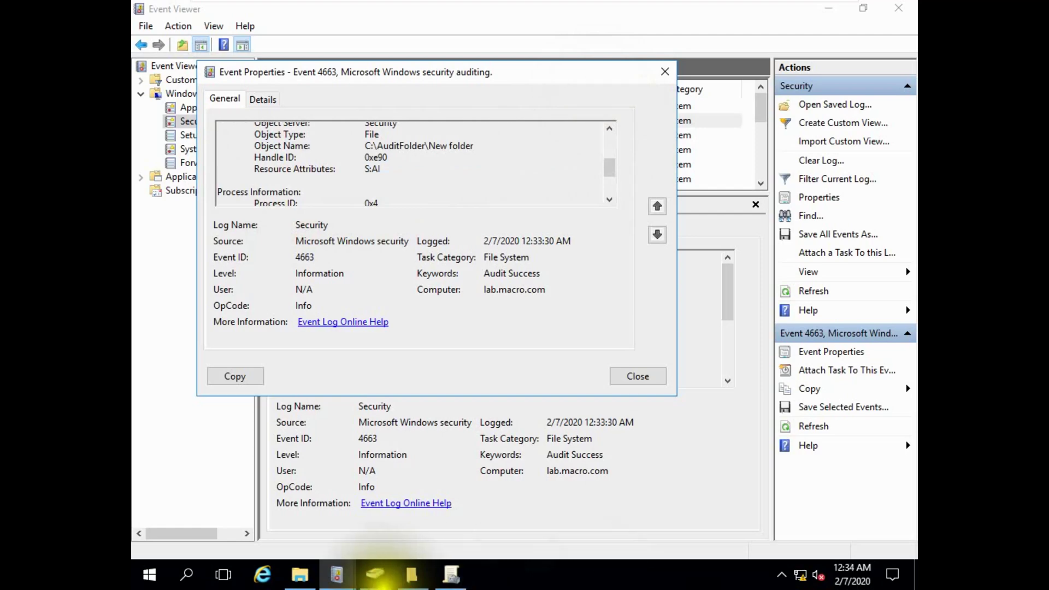
{"action": "mouse_move", "coordinate": [602, 7]}
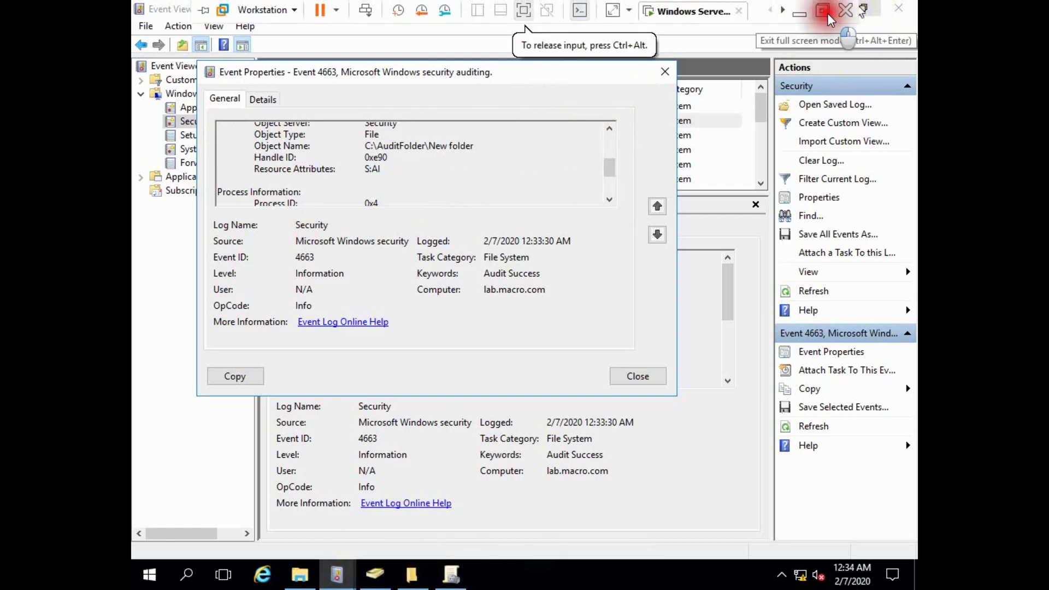
{"action": "left_click", "coordinate": [827, 12]}
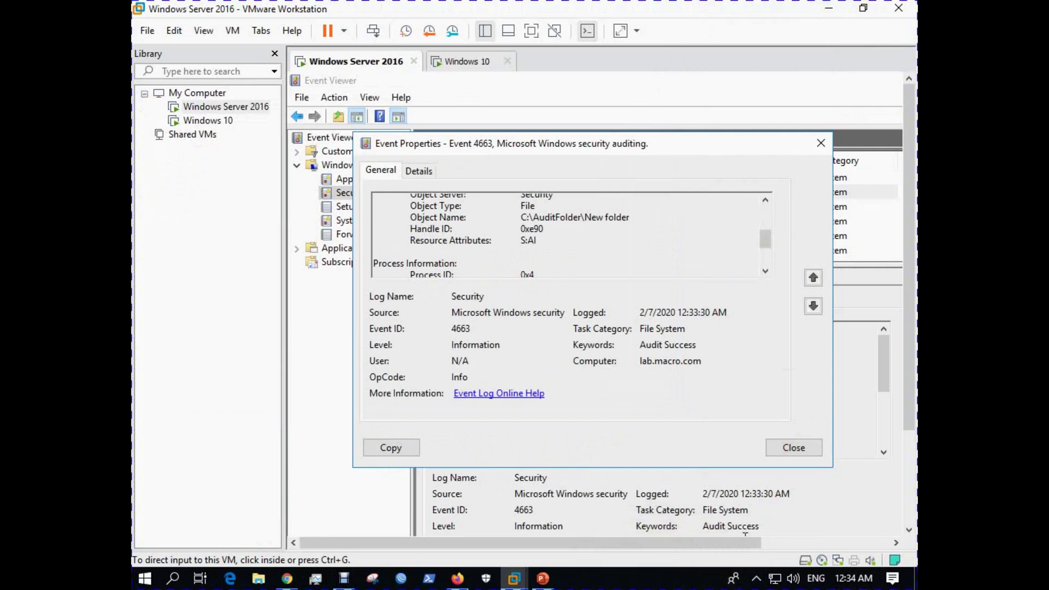